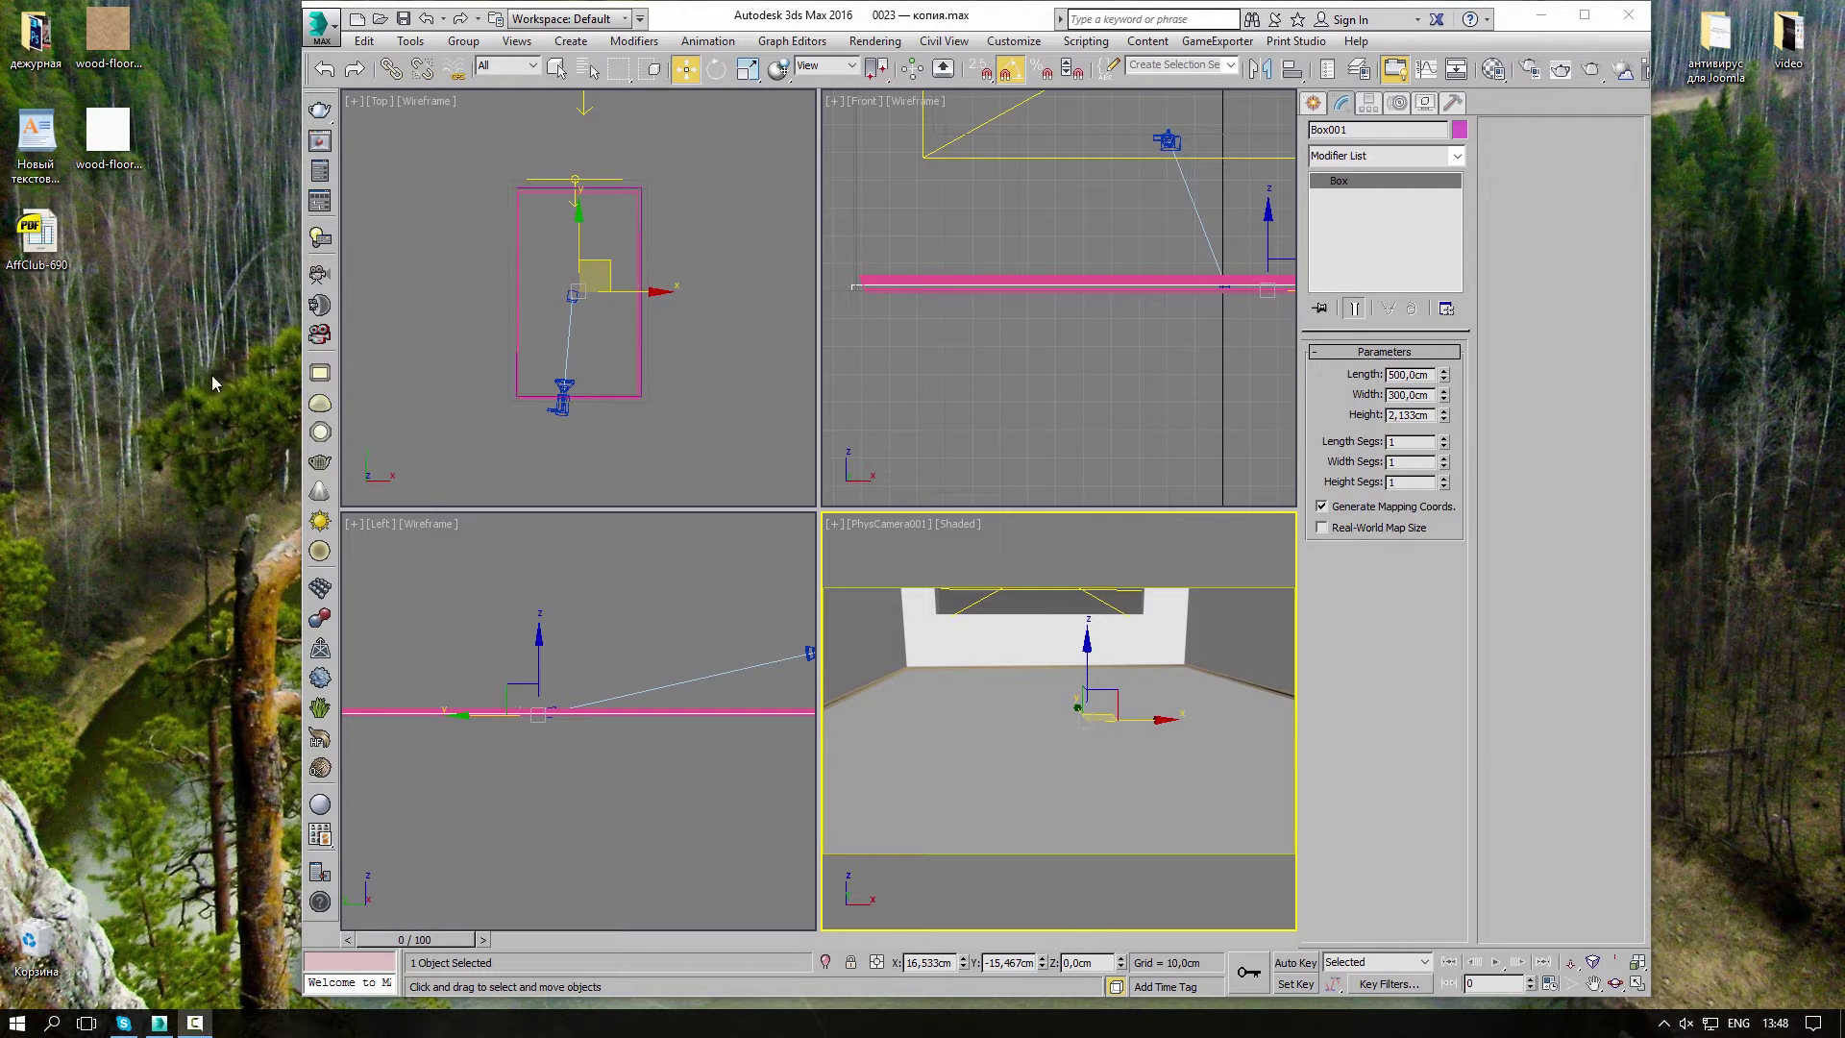
- Preview the herringbone wood floor photo in Windows Photos, then its matching bump image
double_click(111, 27)
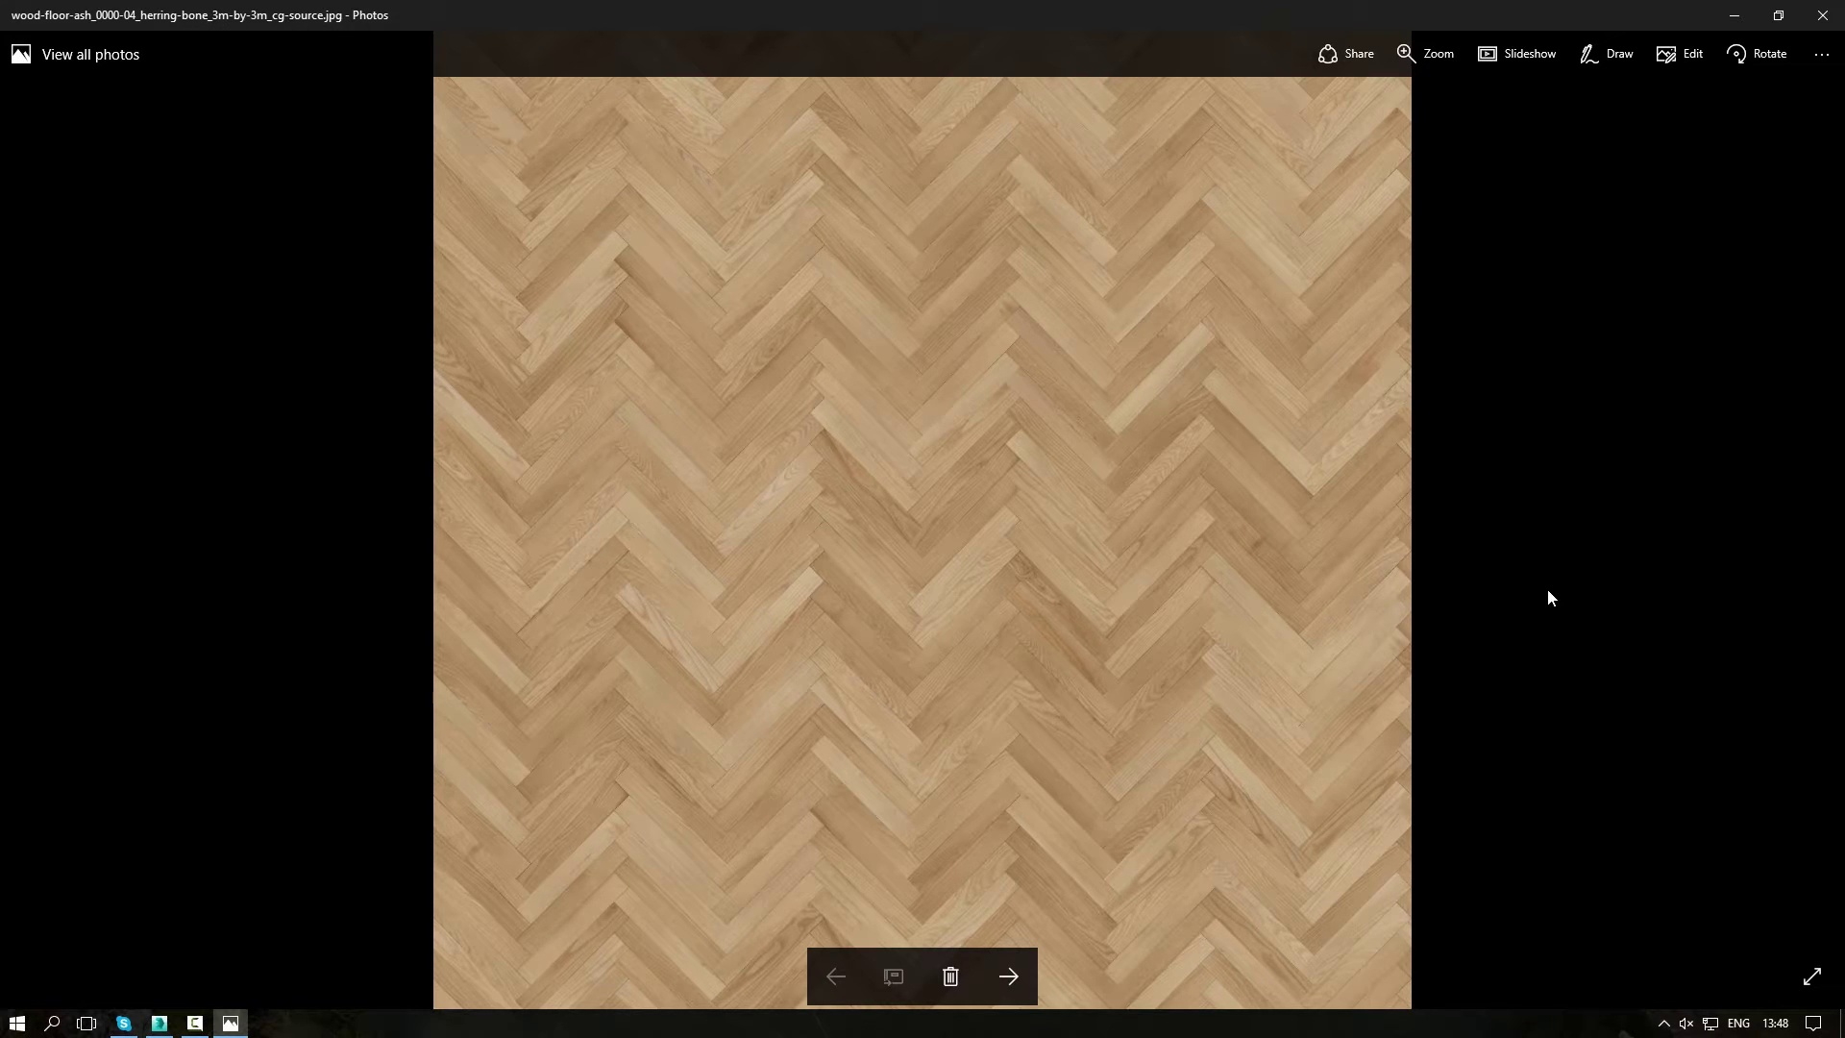
click(1007, 978)
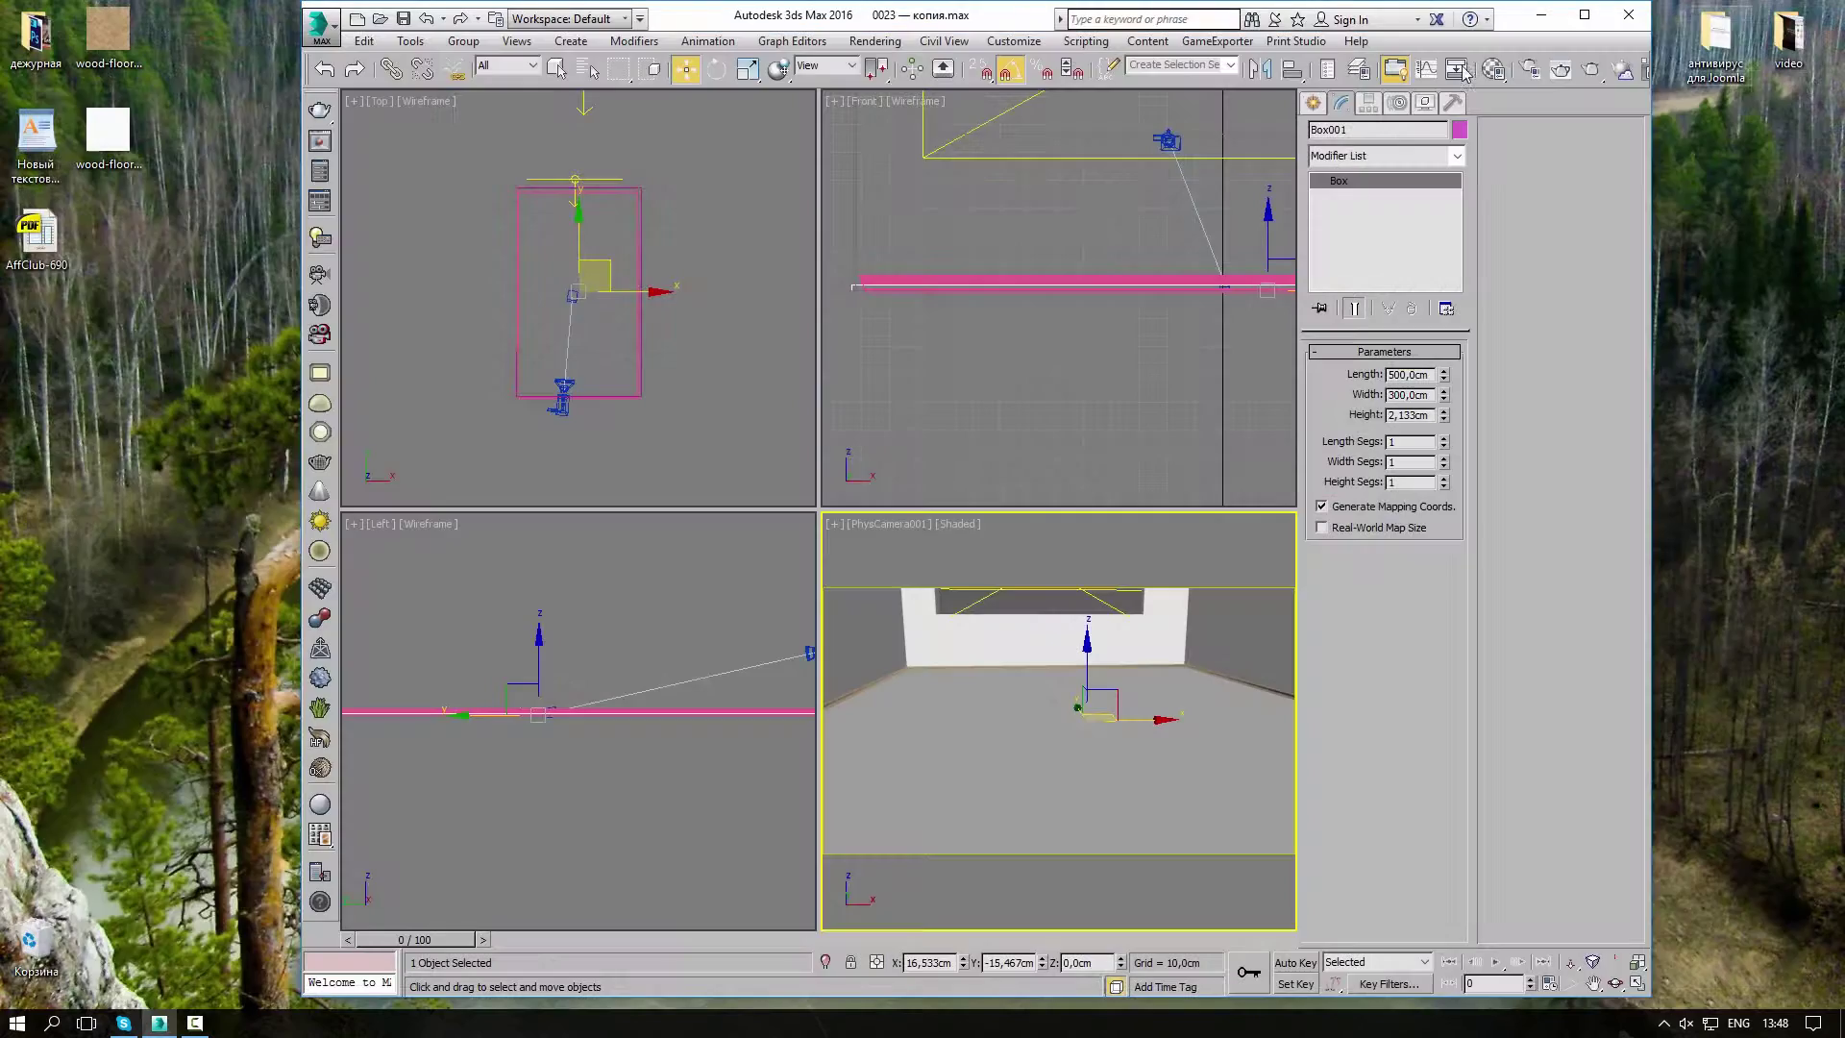
- Back in maximized 3ds Max, convert material 01 - Default to a VRayMtl
click(1823, 15)
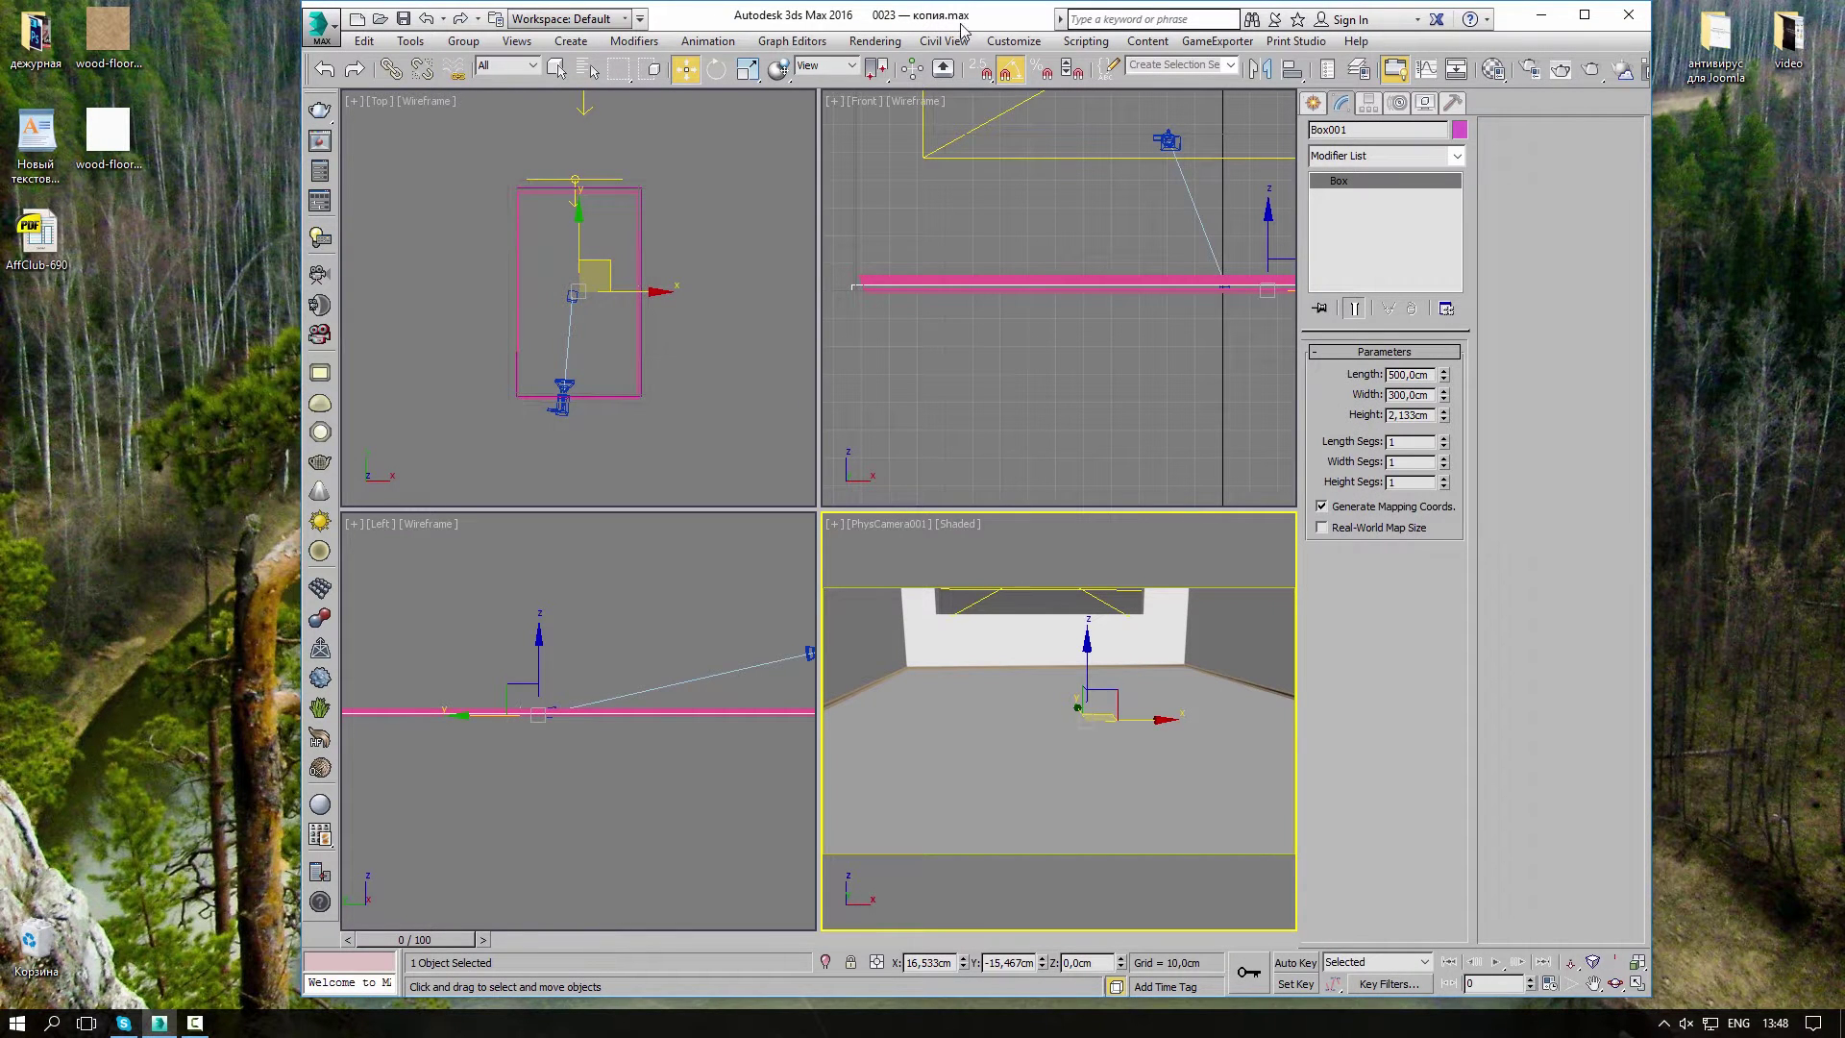
drag(1017, 21, 1017, 3)
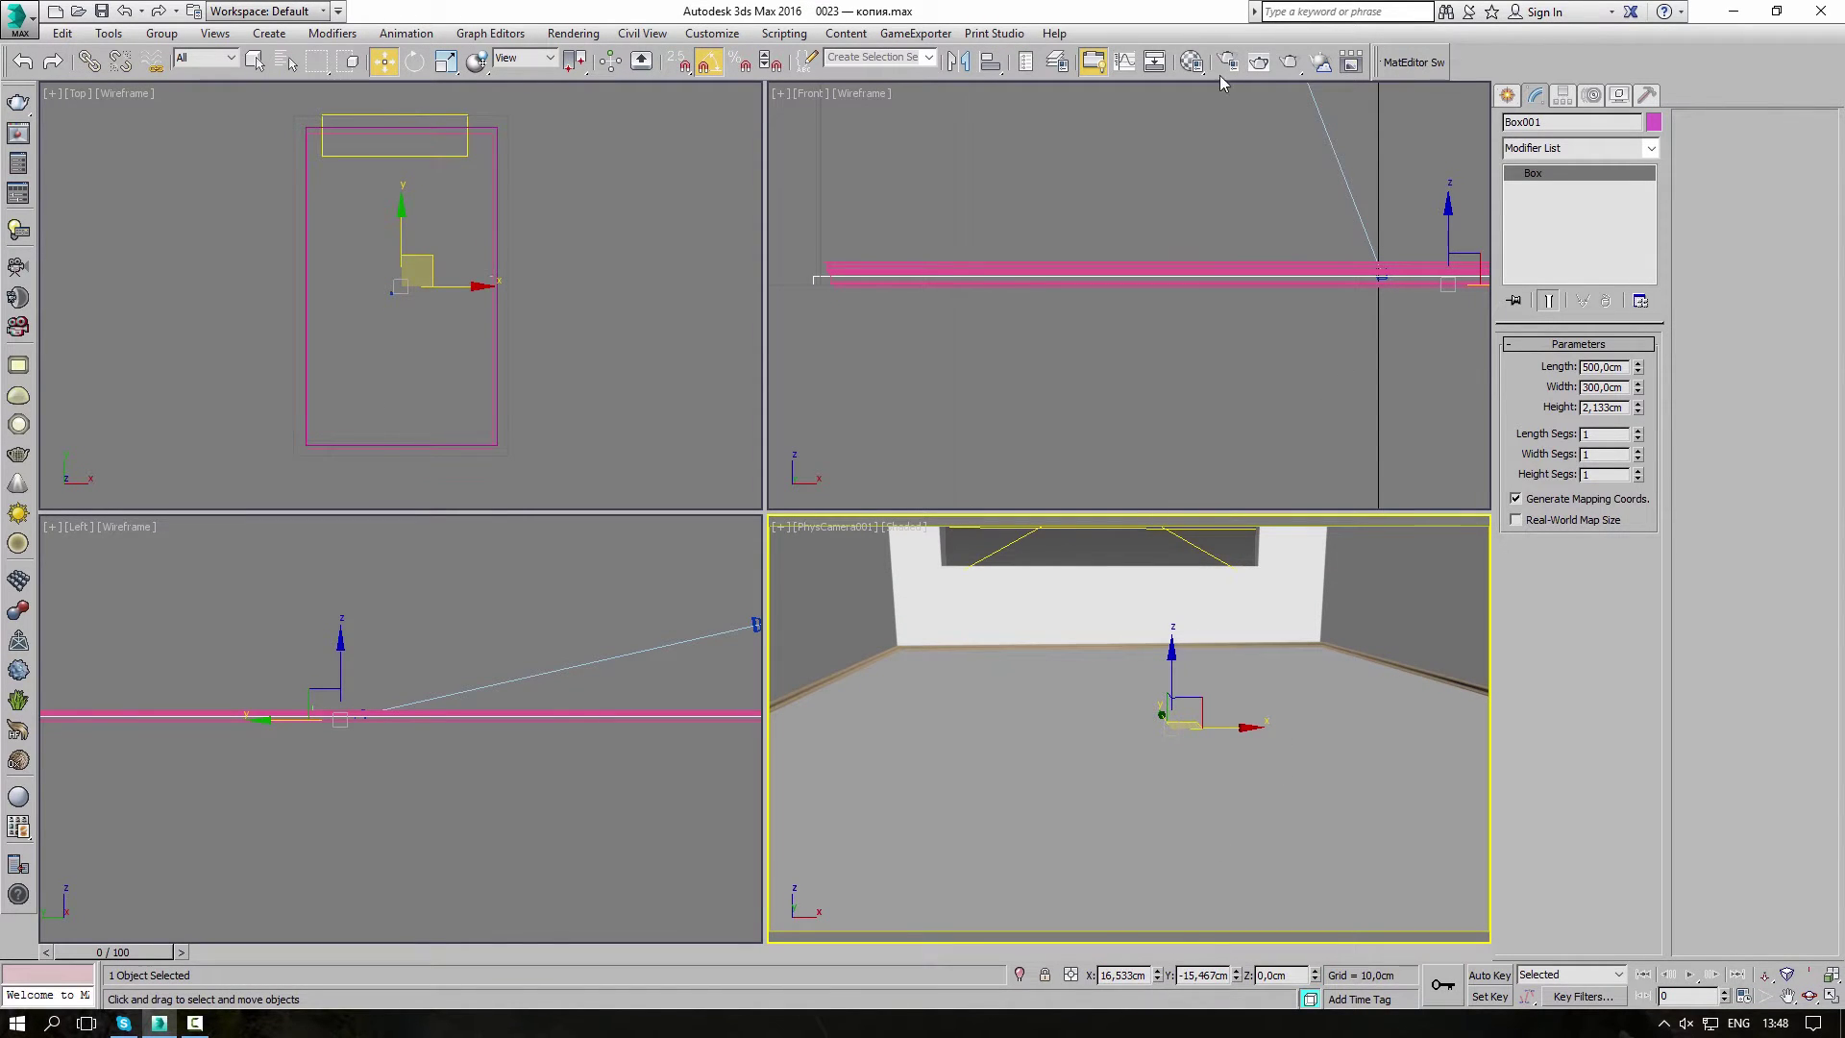
click(1192, 60)
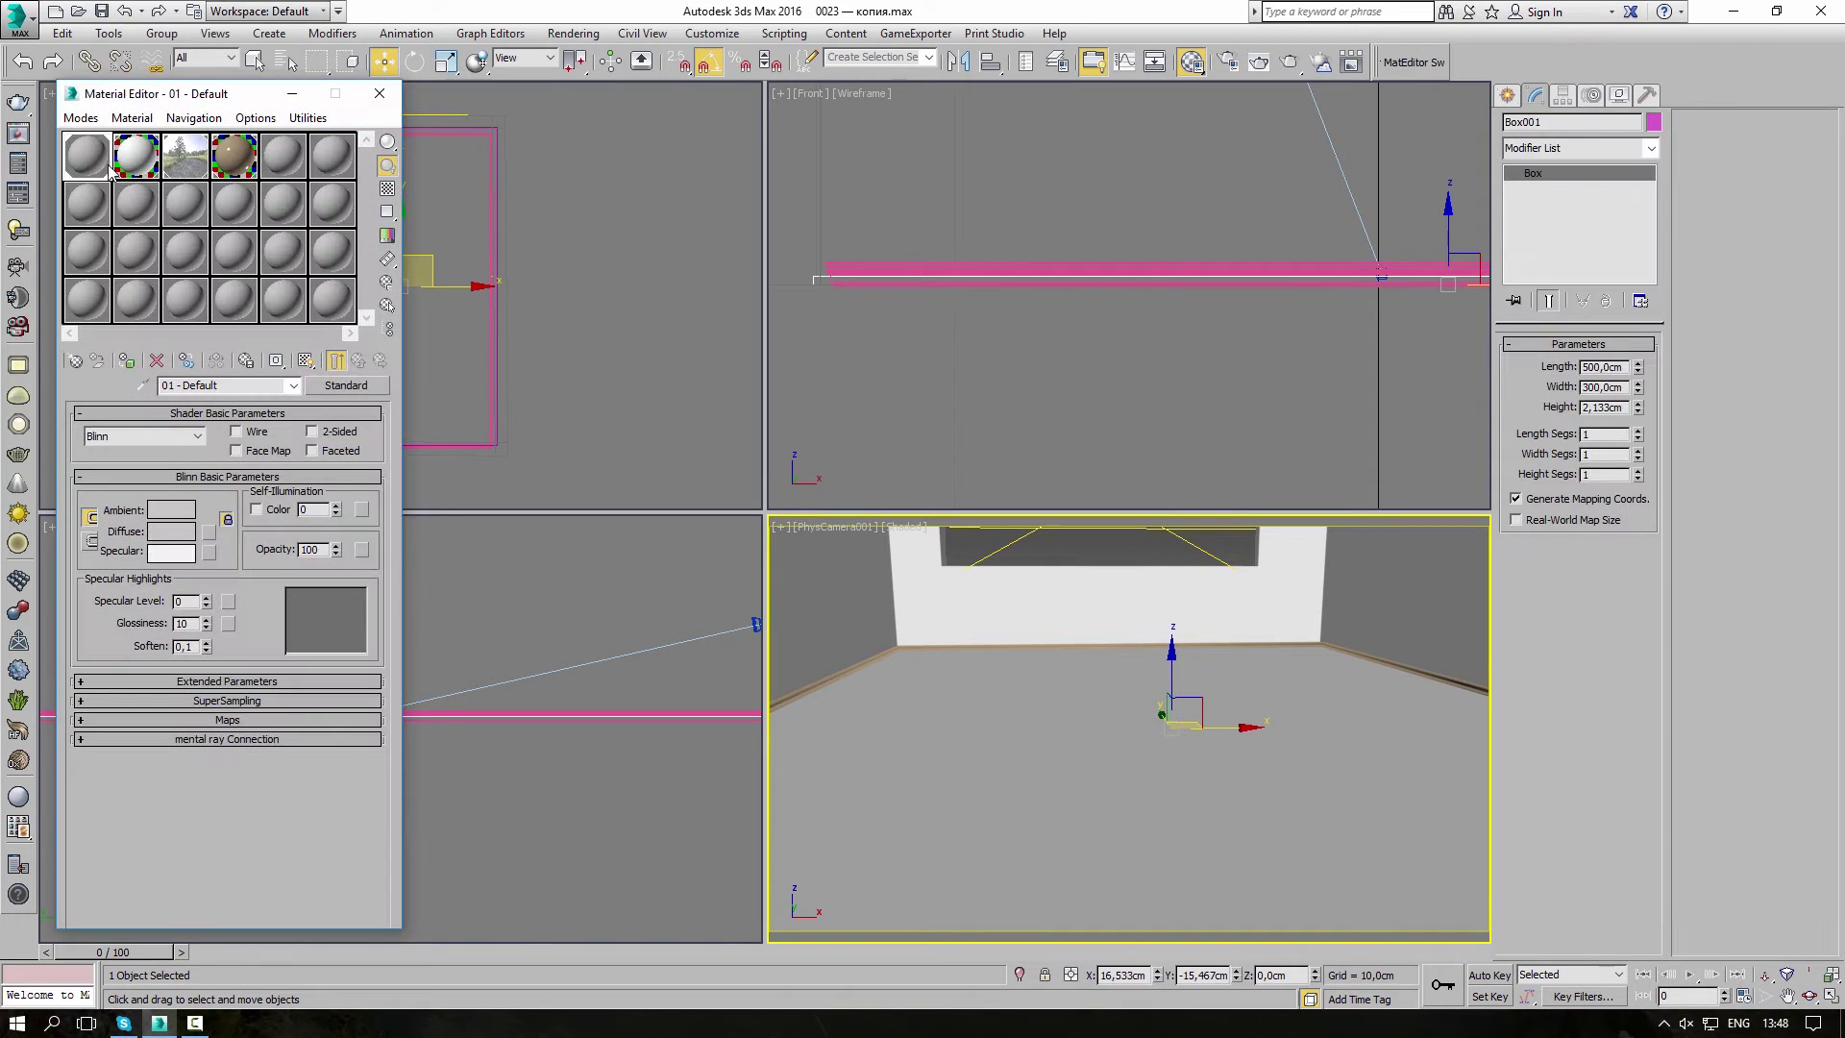
click(346, 385)
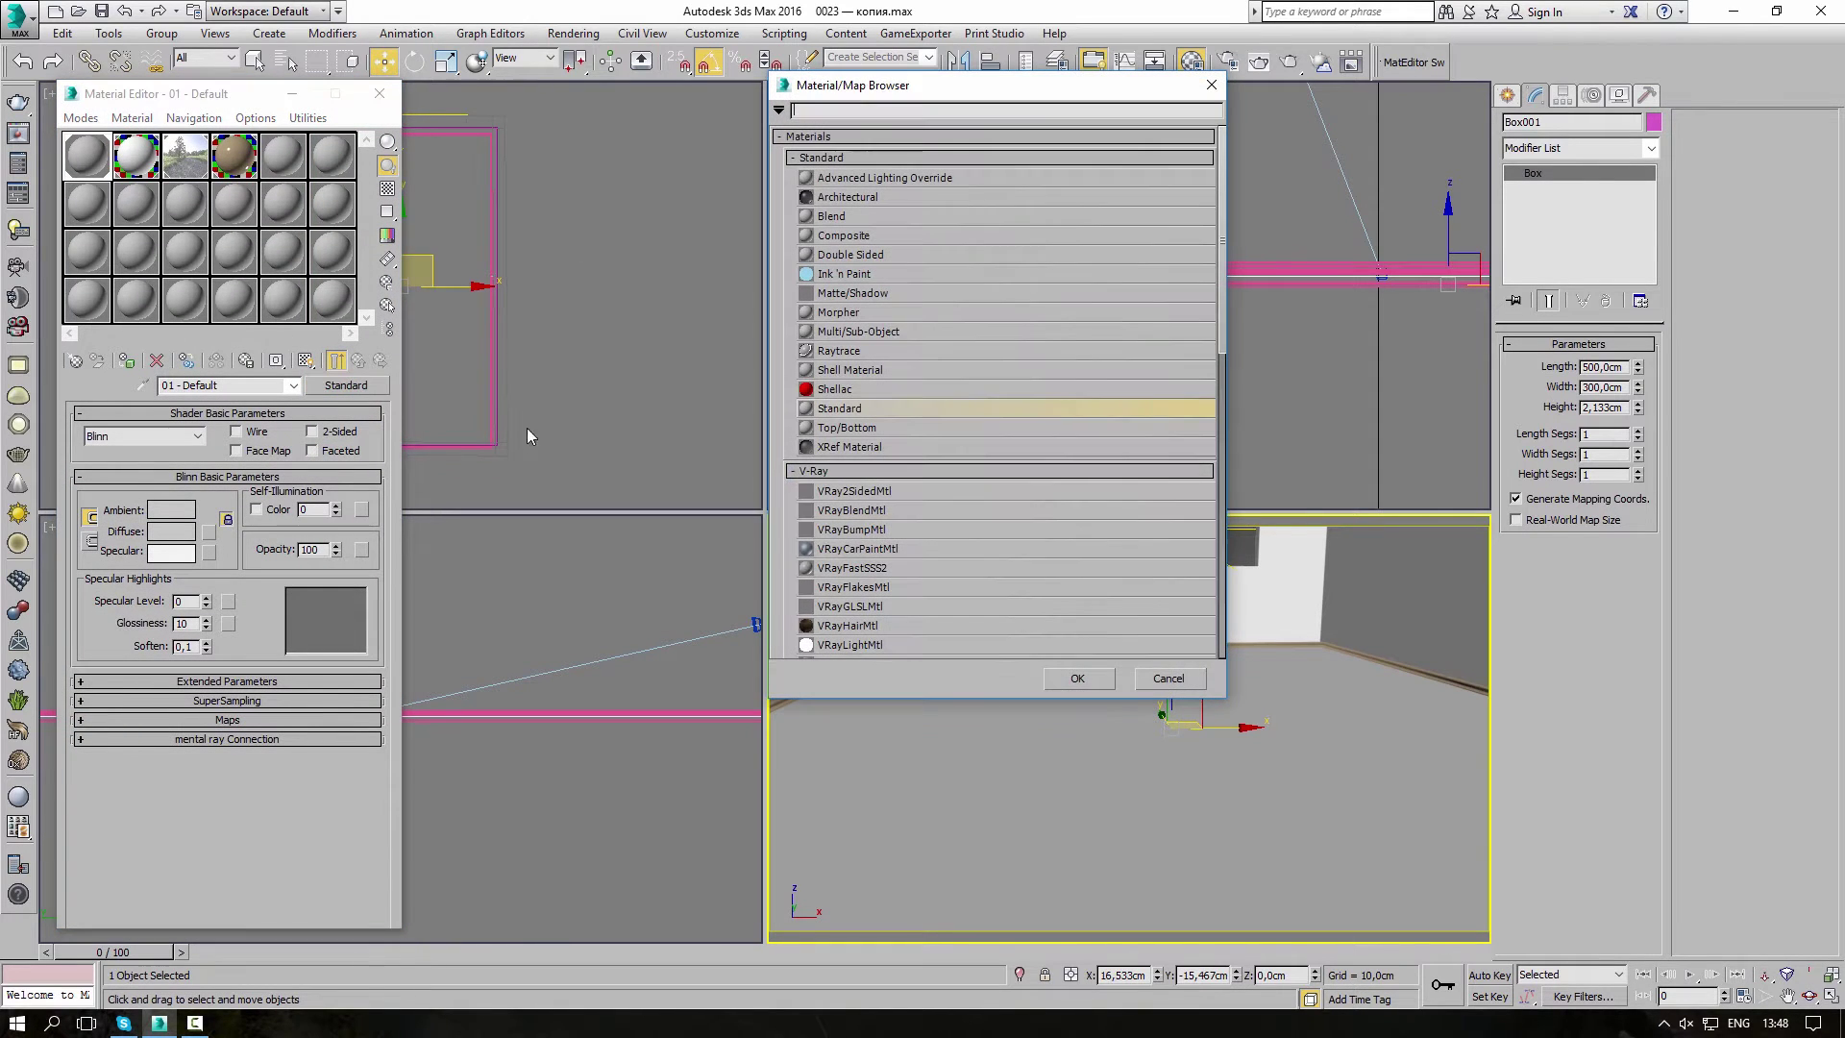
scroll(972, 602, down, 3)
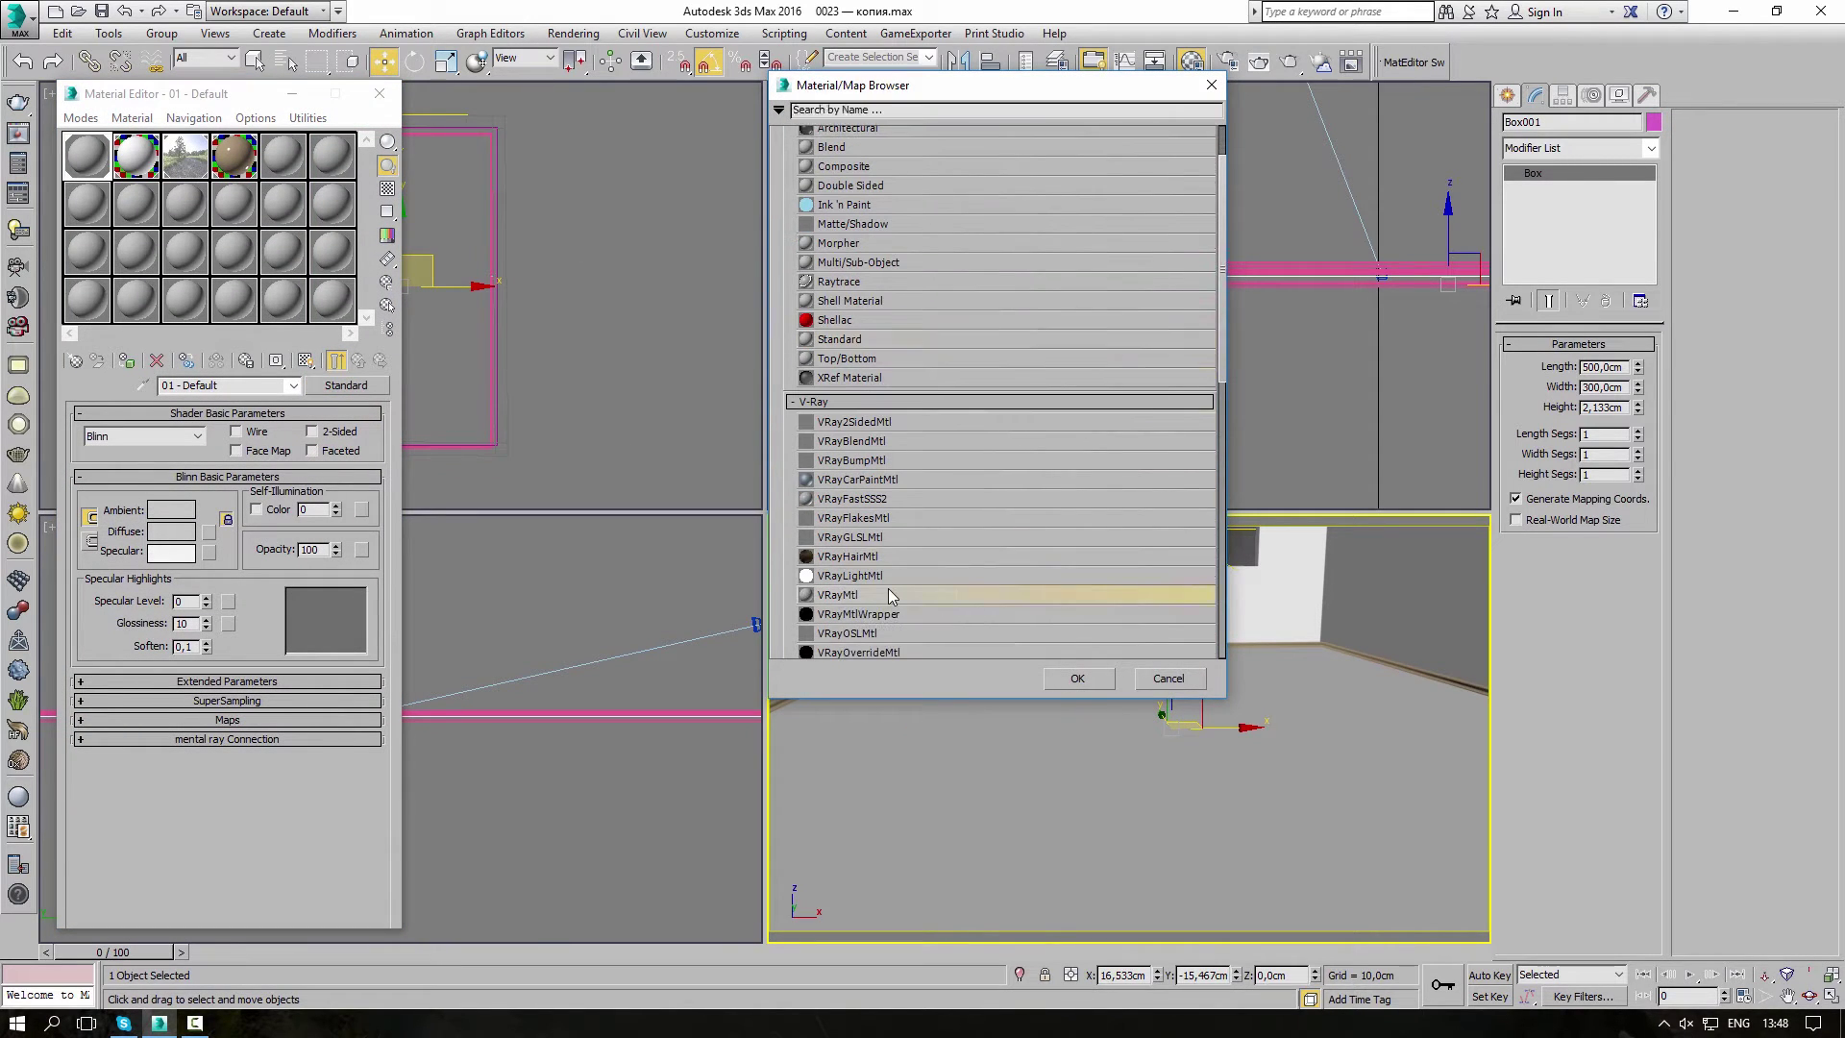
double_click(887, 593)
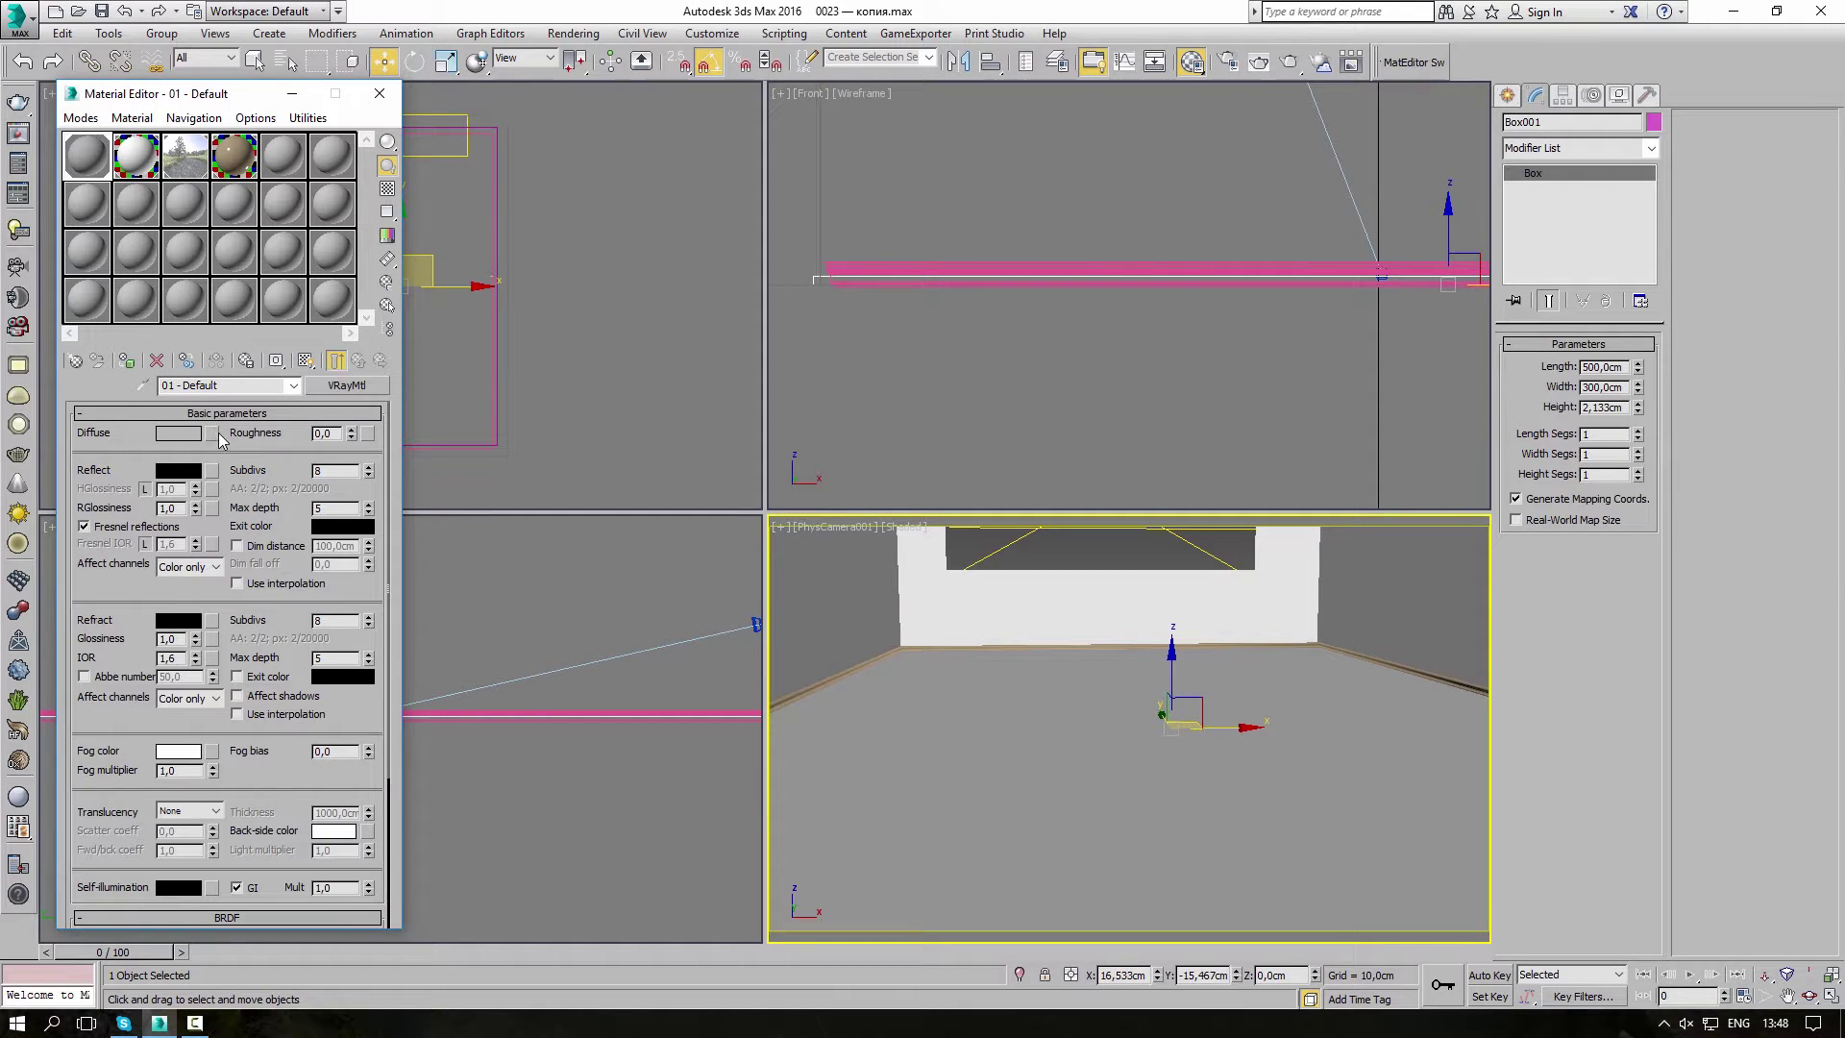
- Load wood-floor-ash_0000-04_herring-bone_3m-by-3m_cg-source.jpg as the Bitmap diffuse map
click(212, 433)
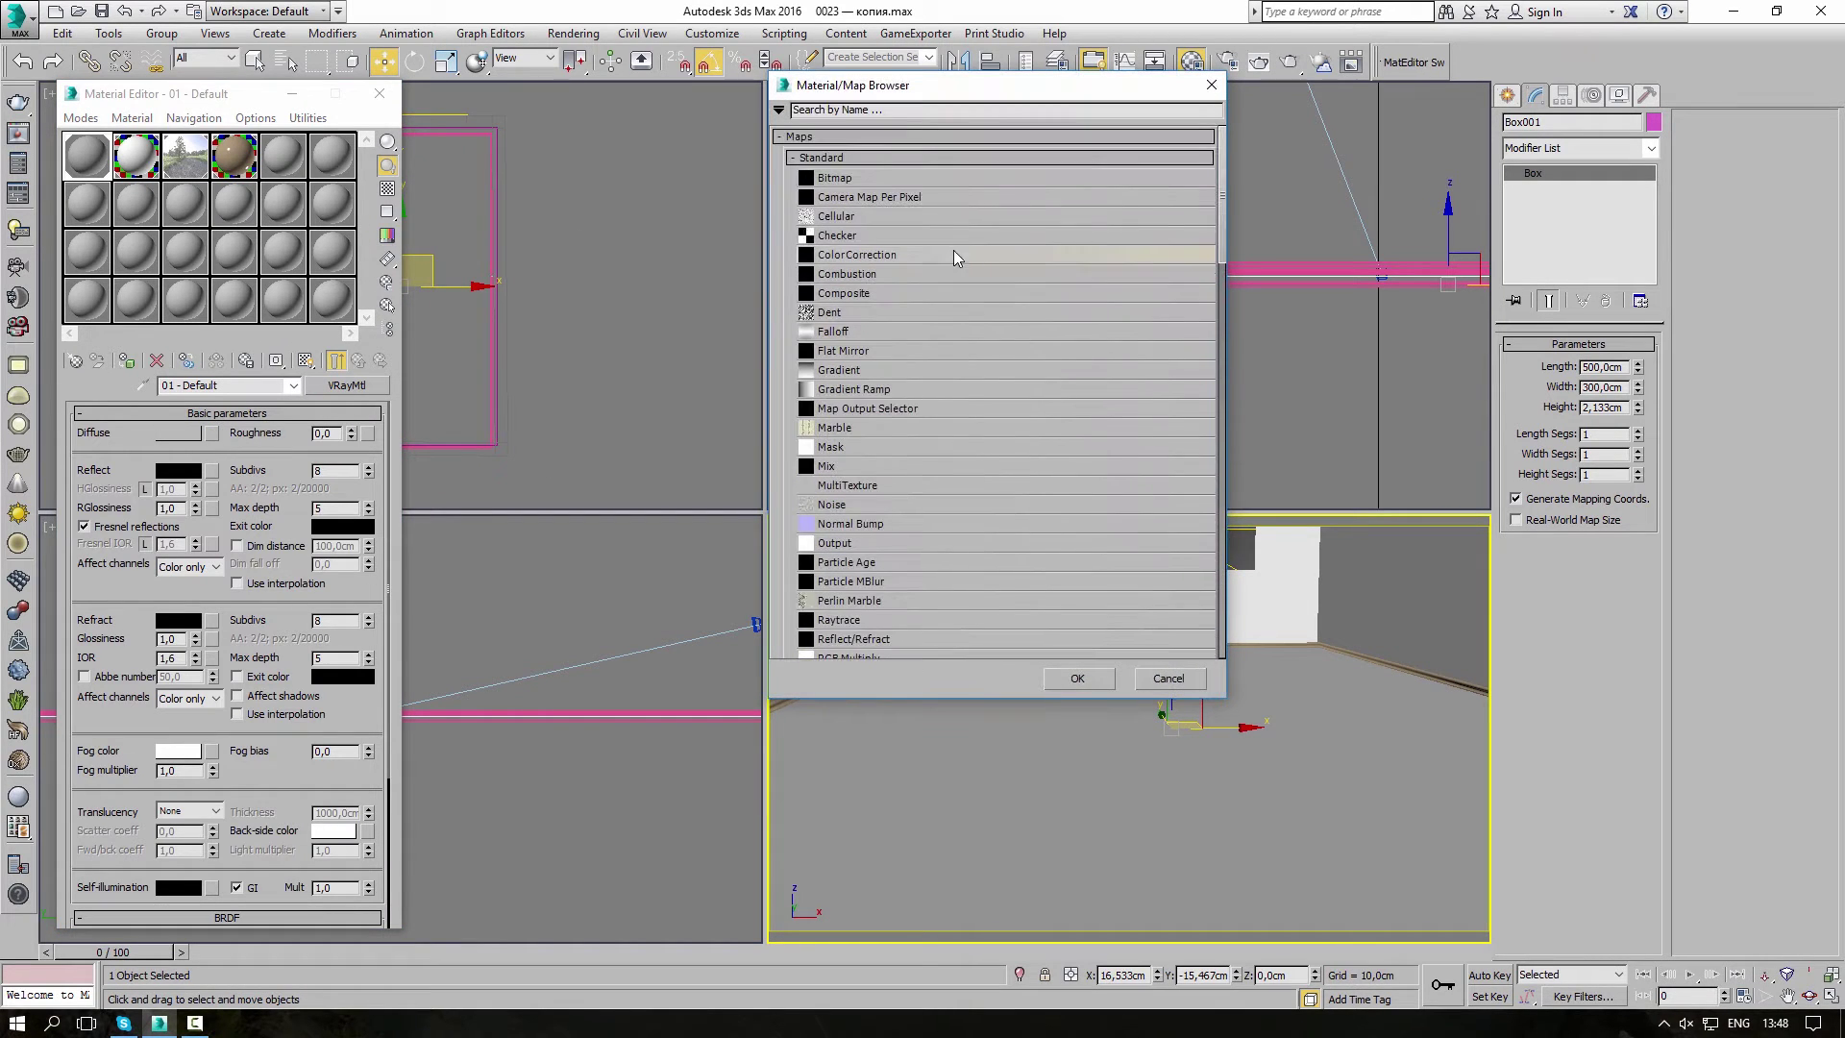
double_click(832, 181)
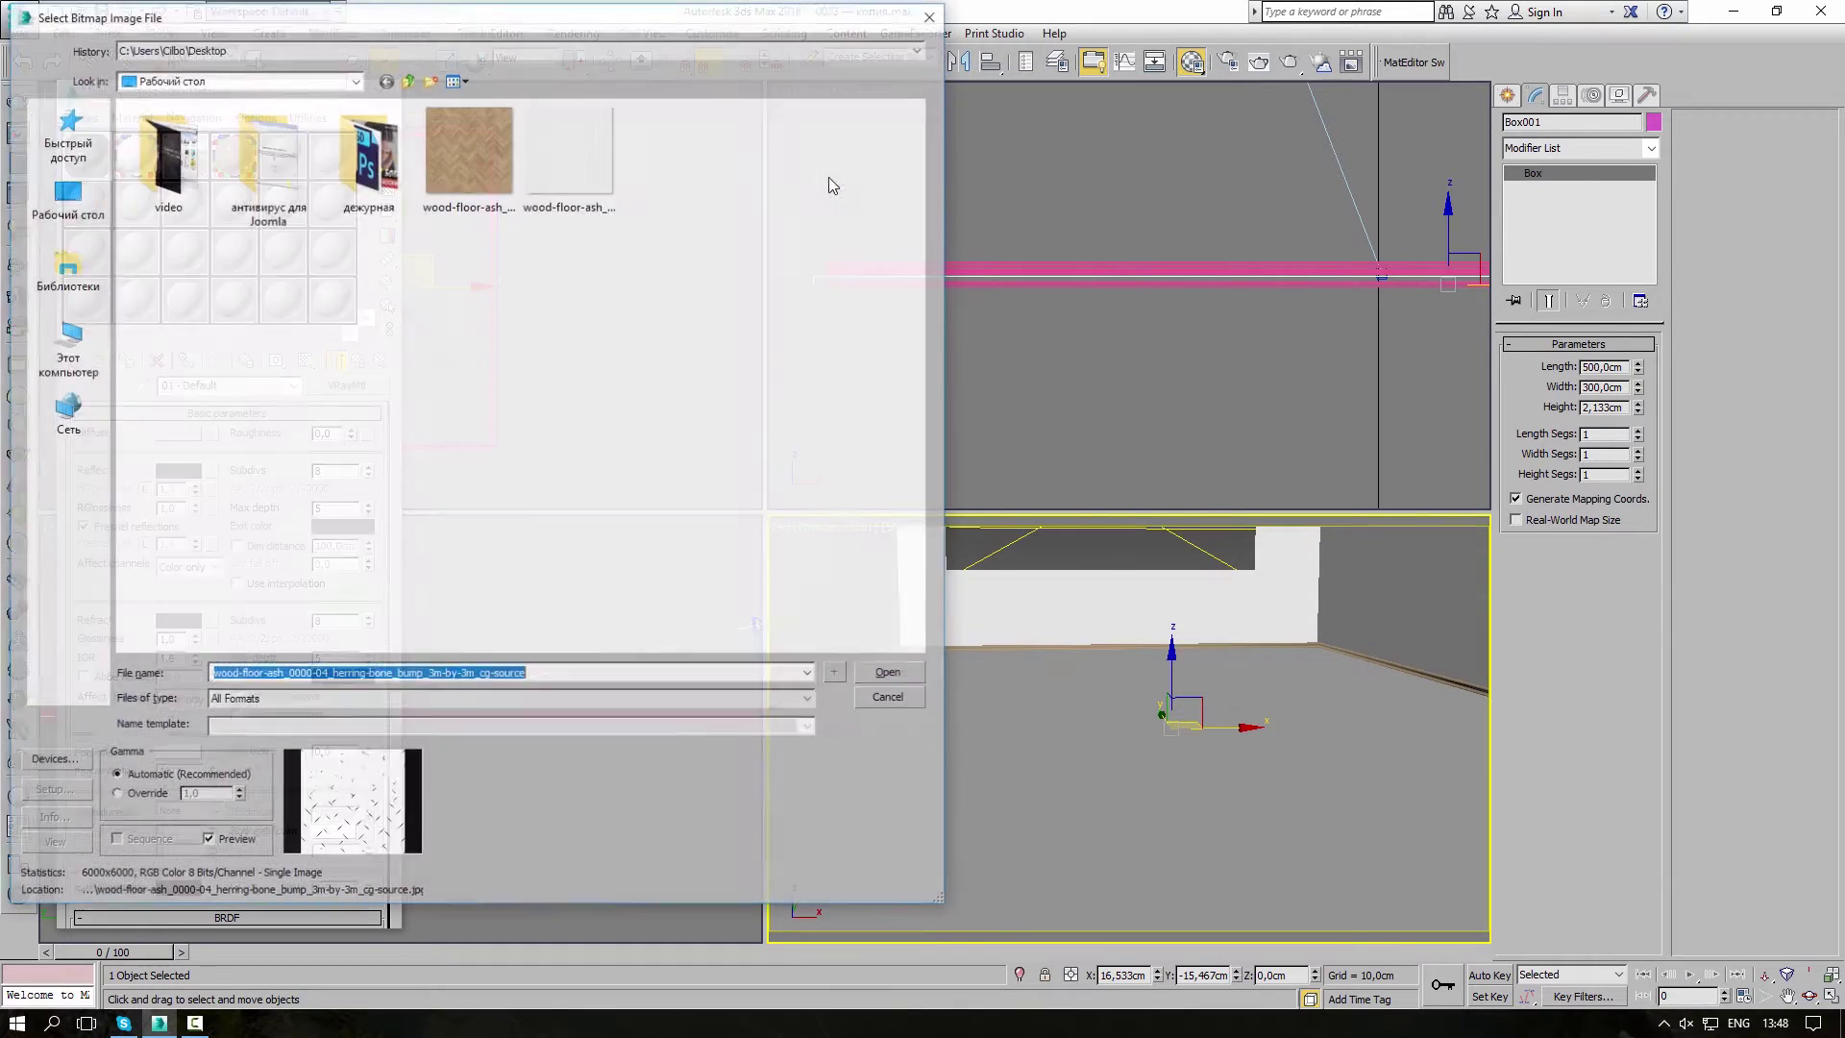
click(469, 153)
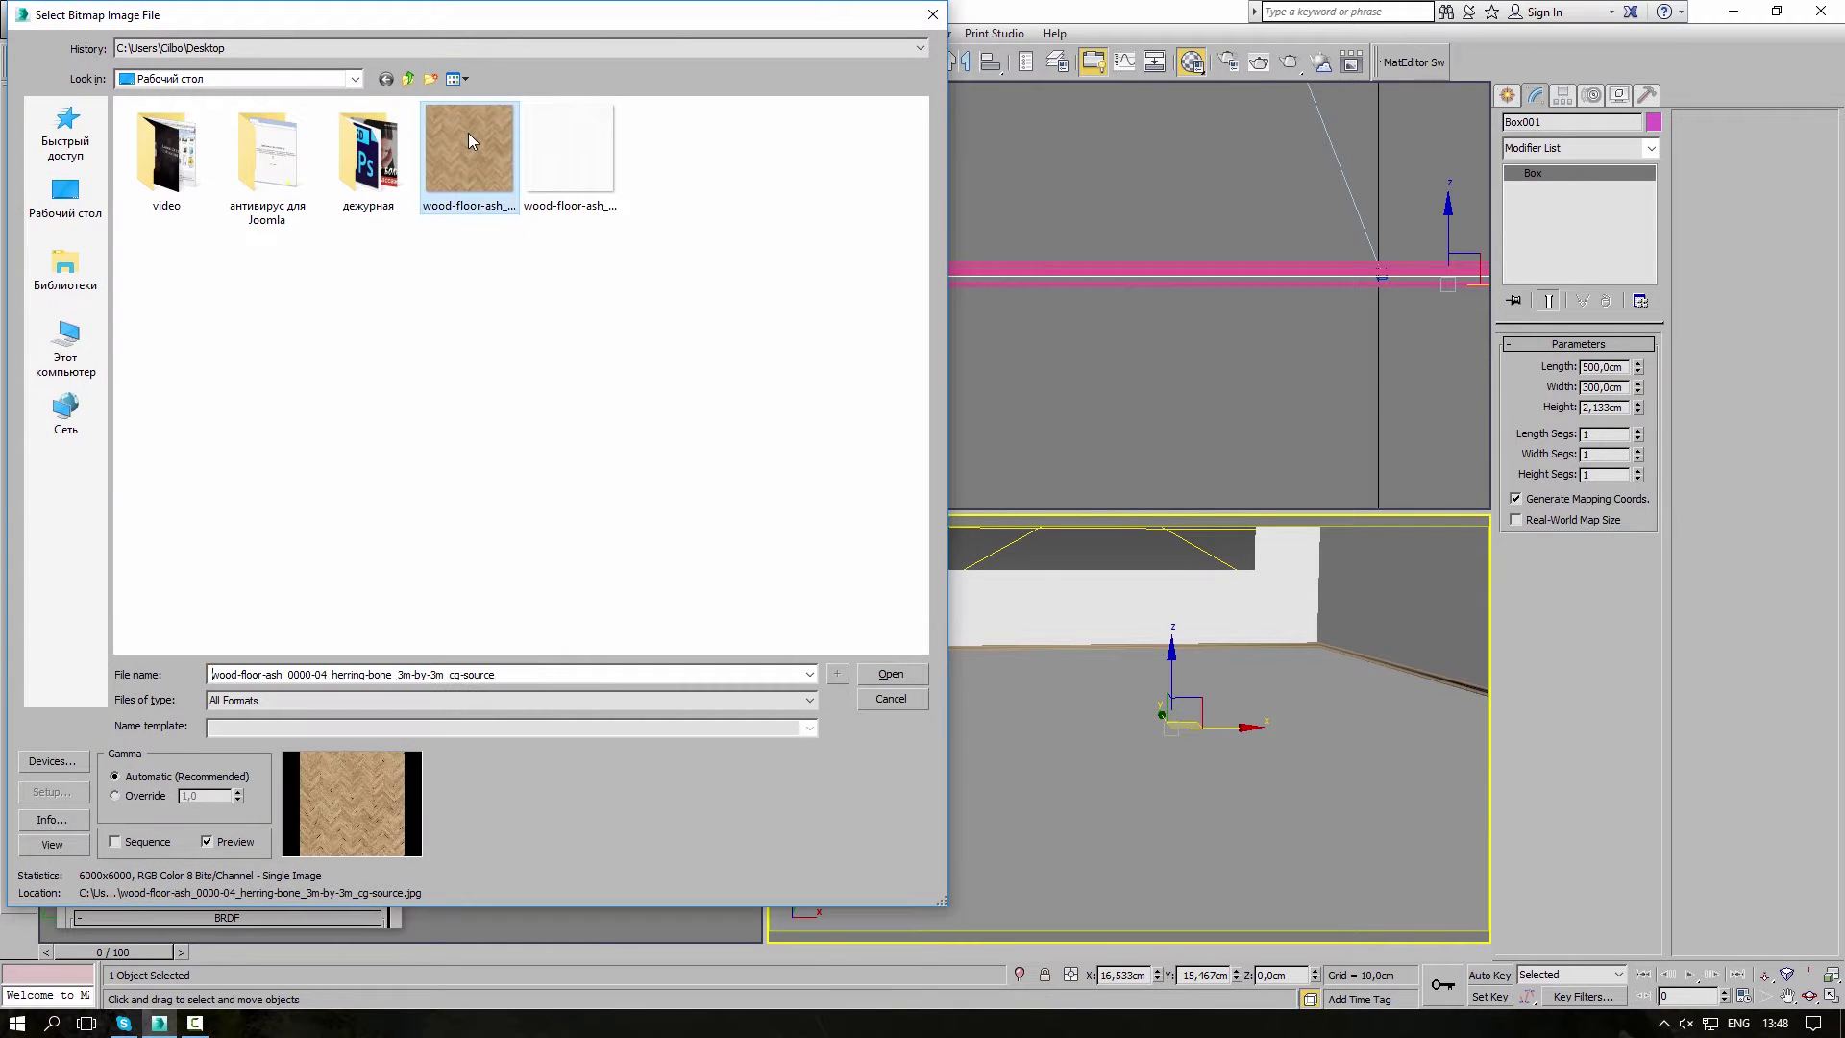
click(891, 675)
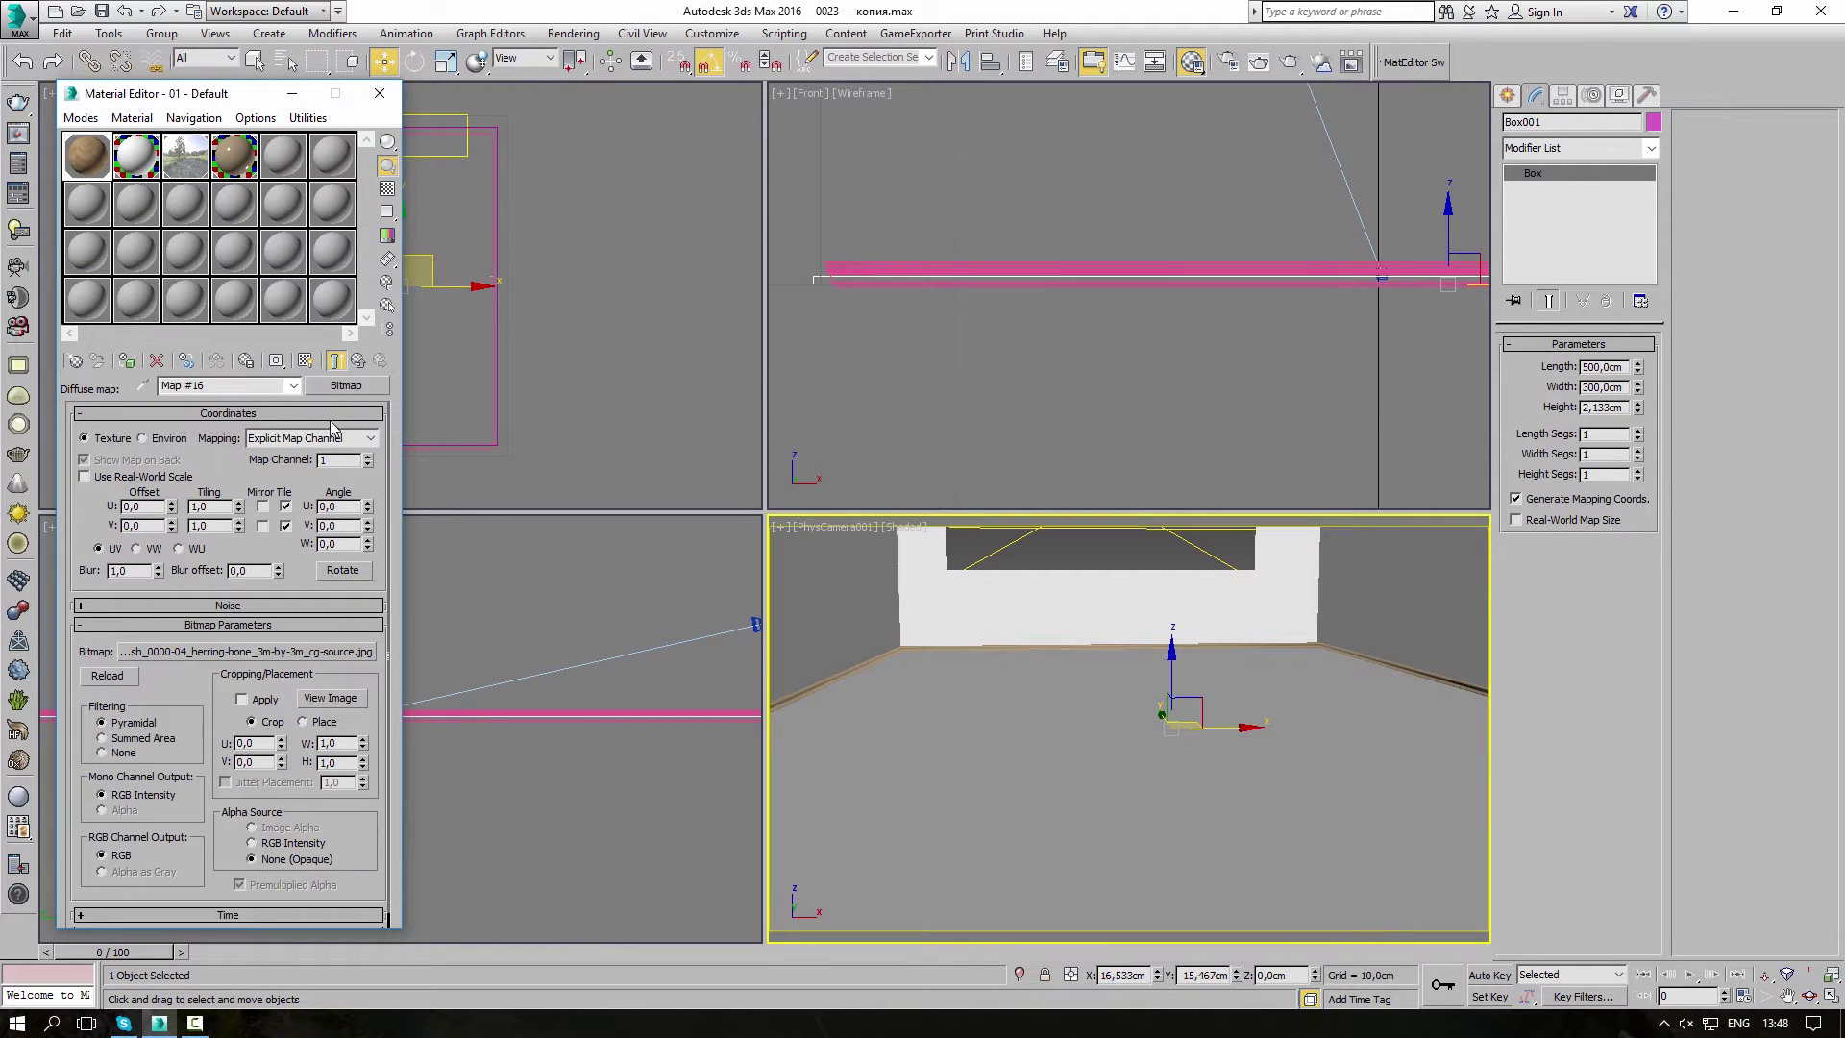
- Assign the wood VRayMtl to the floor box and show its texture in the viewport
click(337, 360)
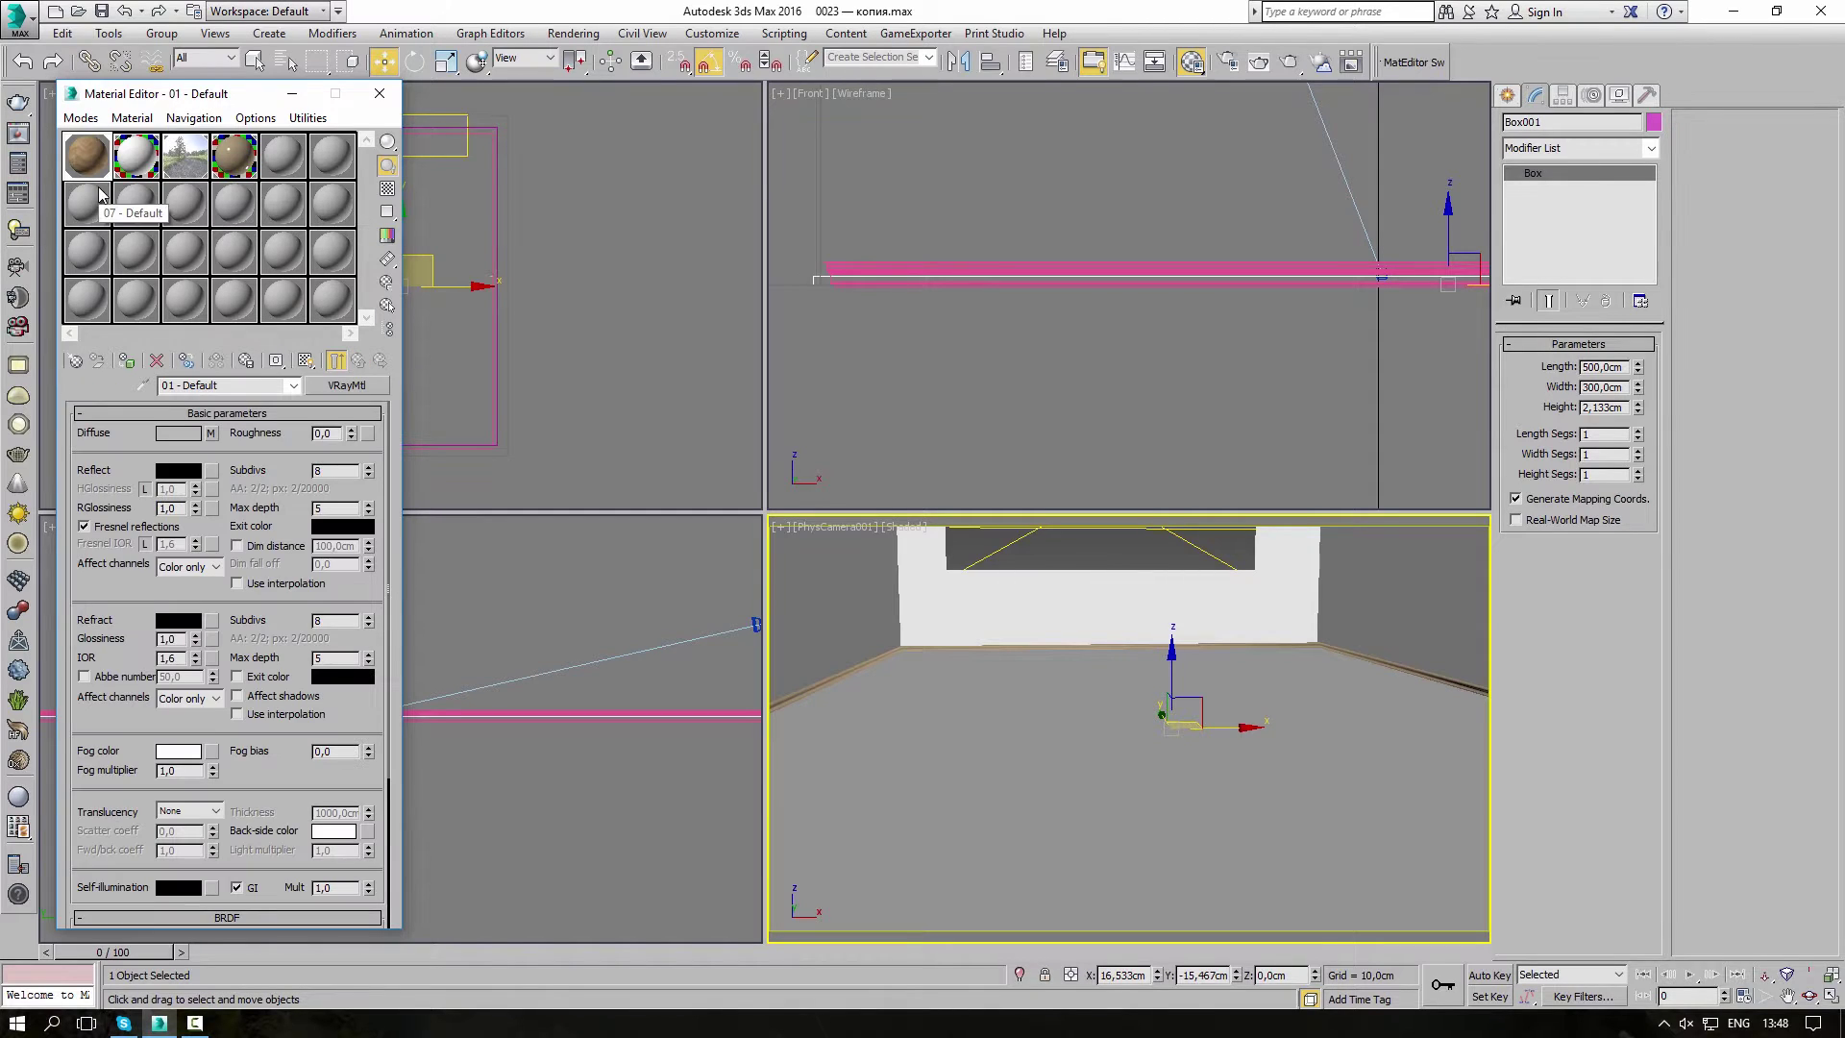
drag(91, 171, 1087, 752)
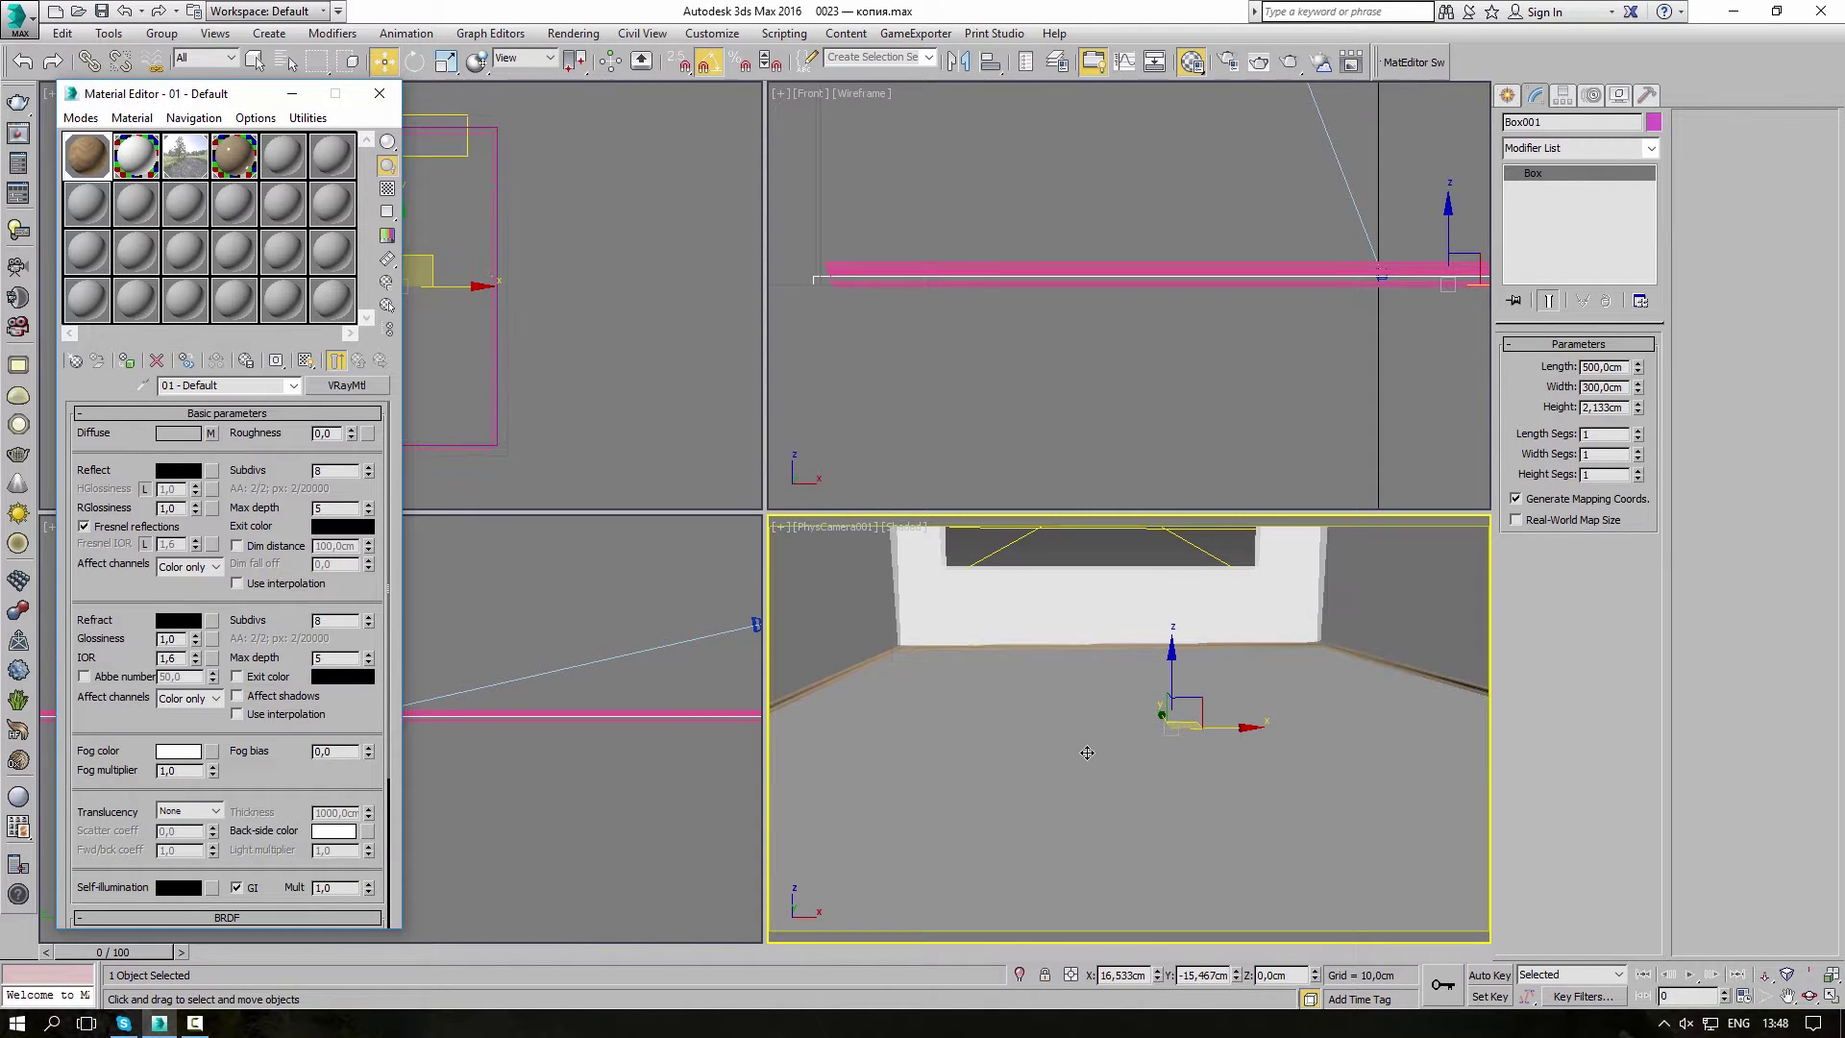
click(307, 360)
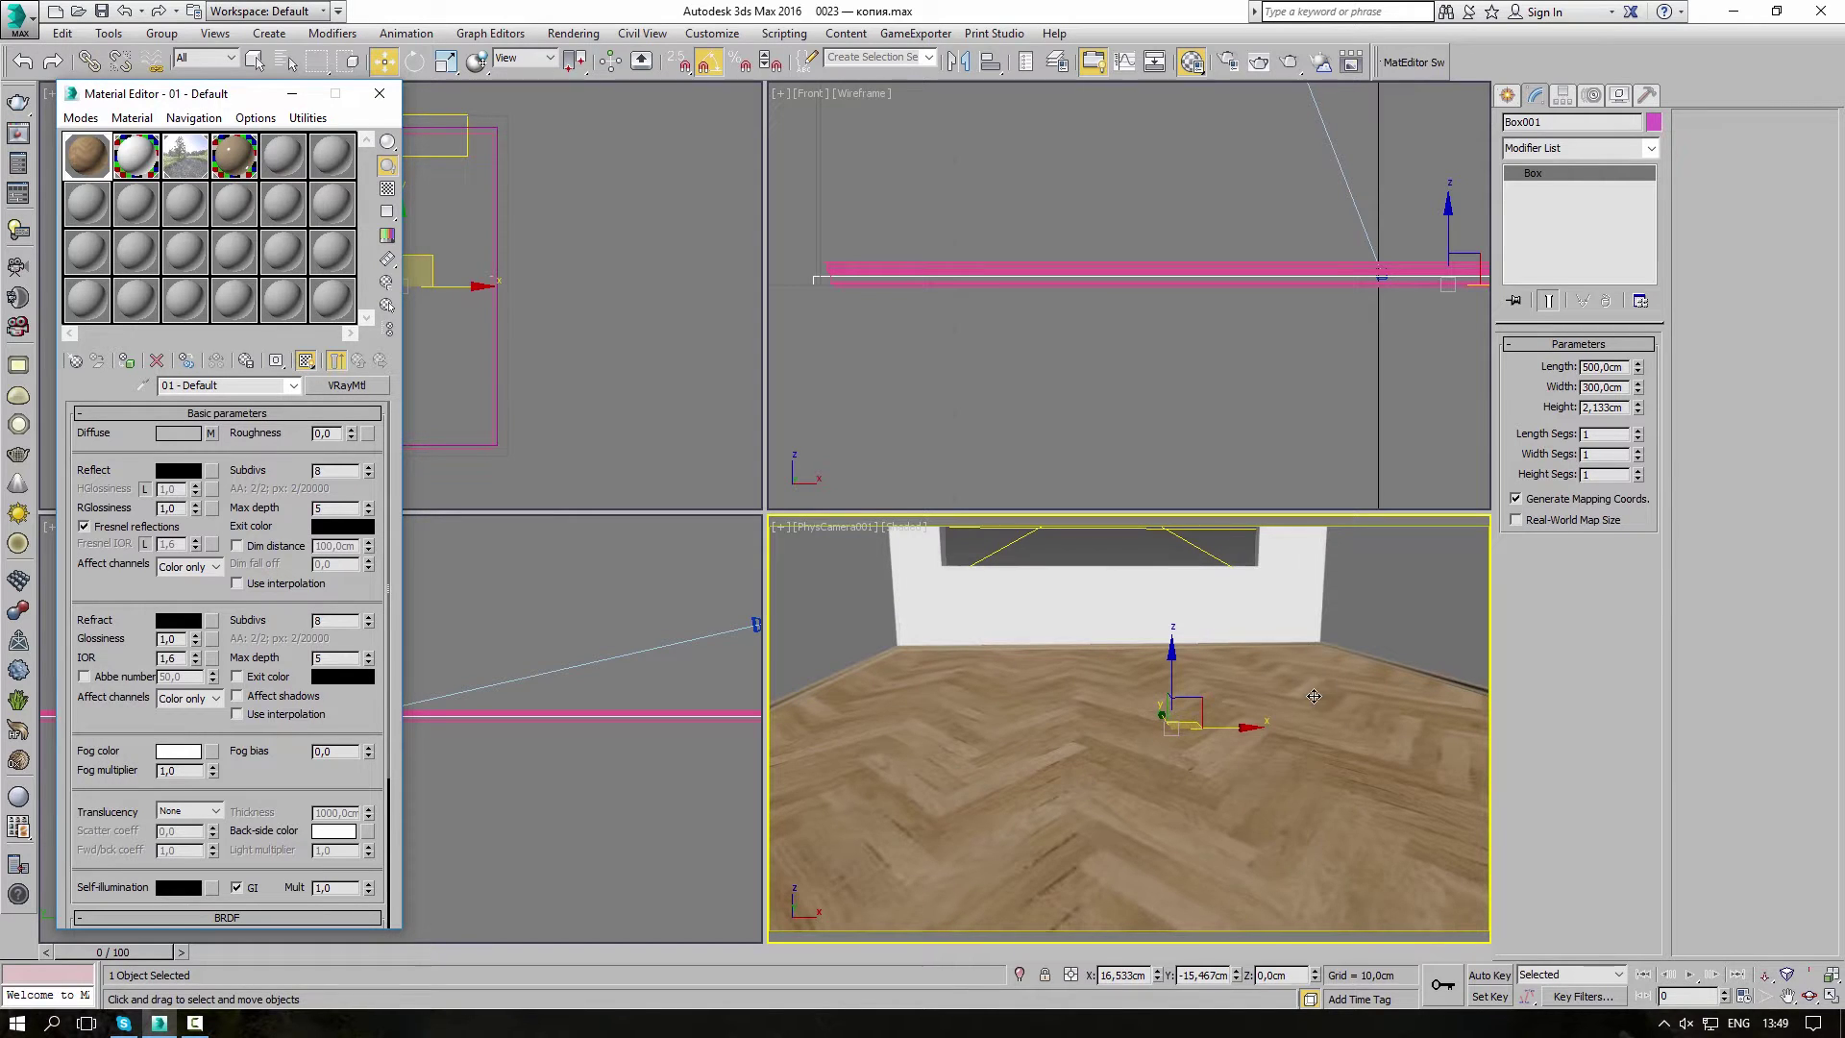
click(1197, 774)
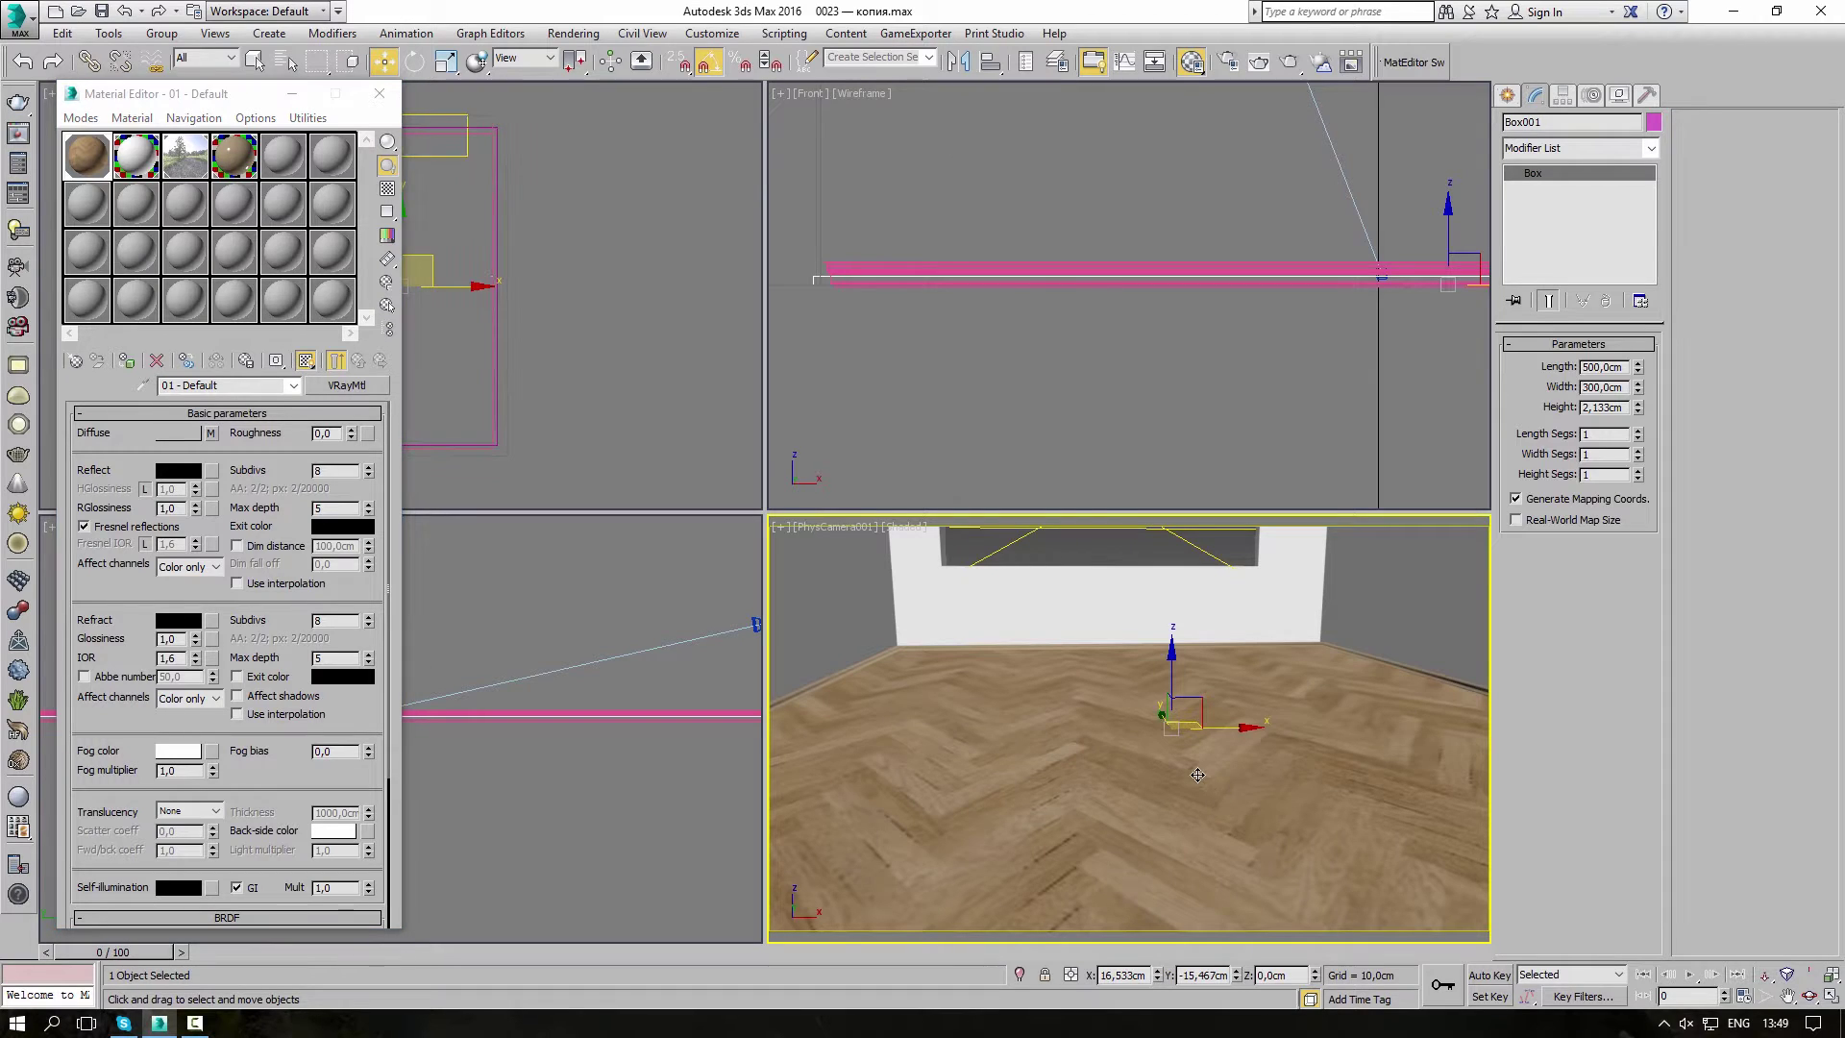
- Add a UVW Map modifier to Box001 from the Modifier List
click(1595, 149)
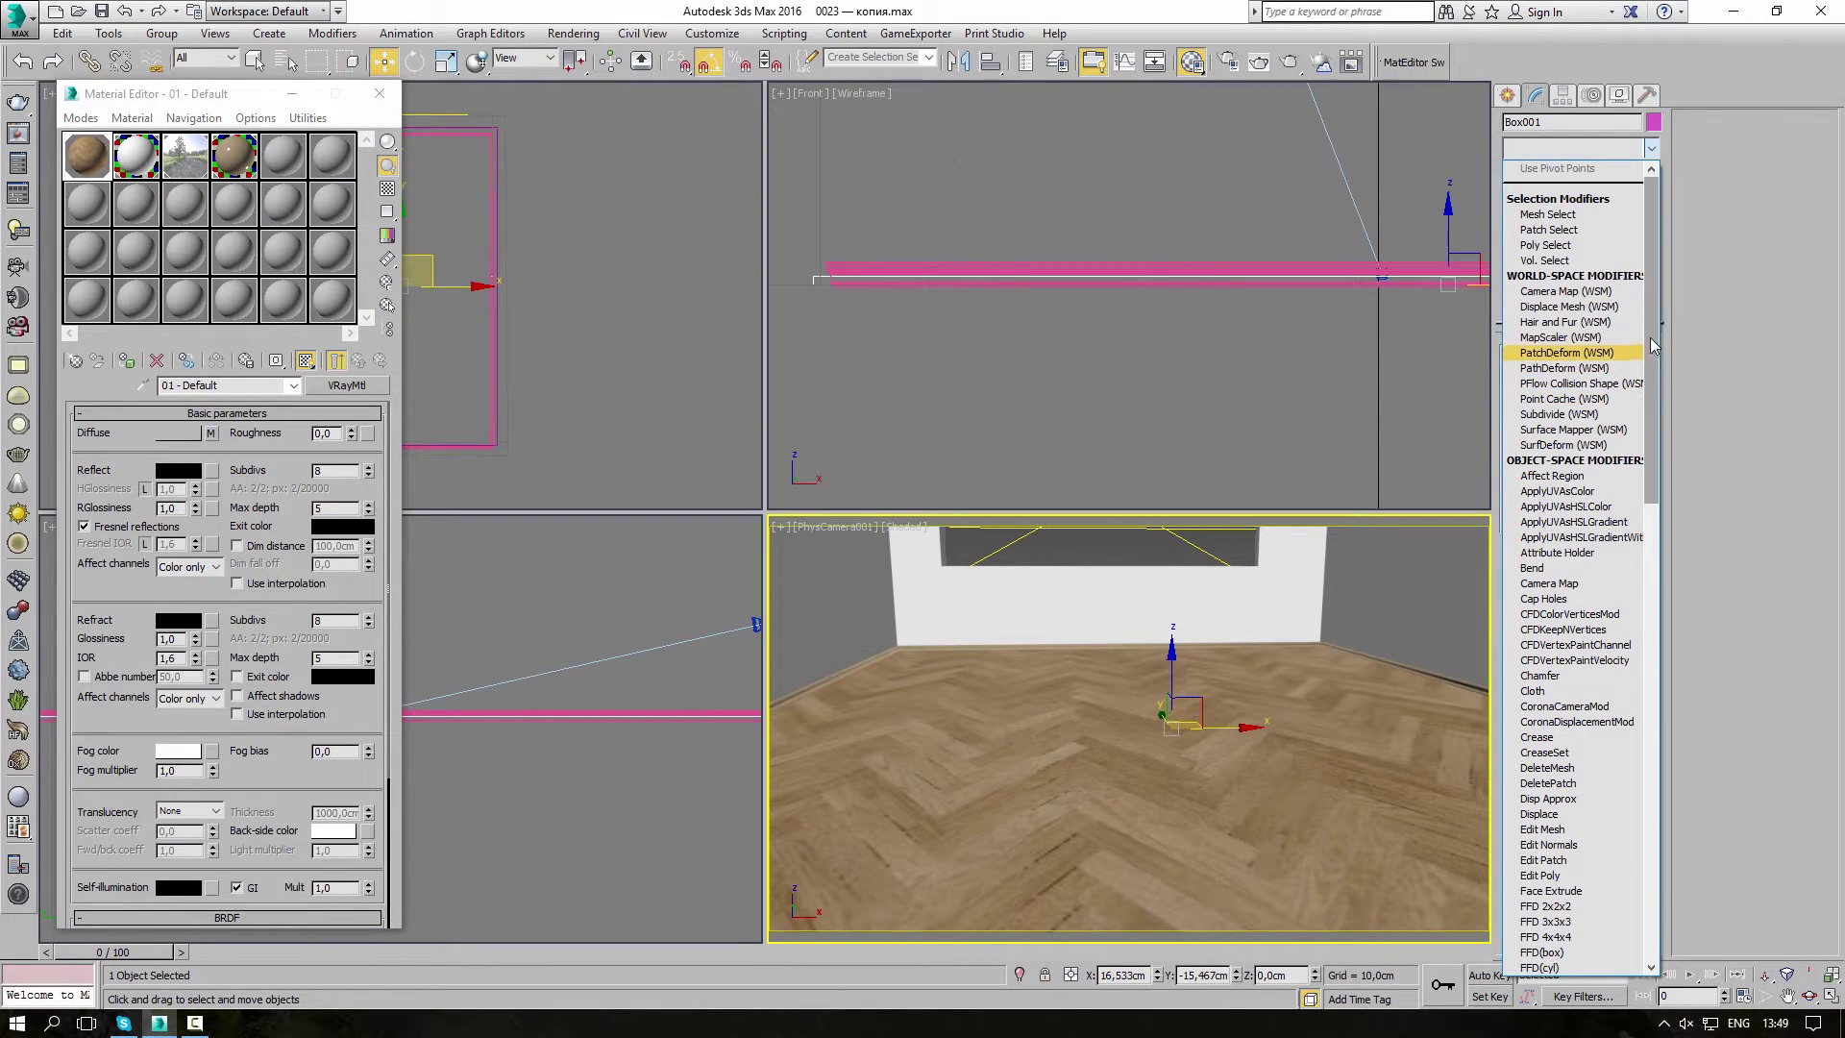
drag(1651, 347, 1663, 857)
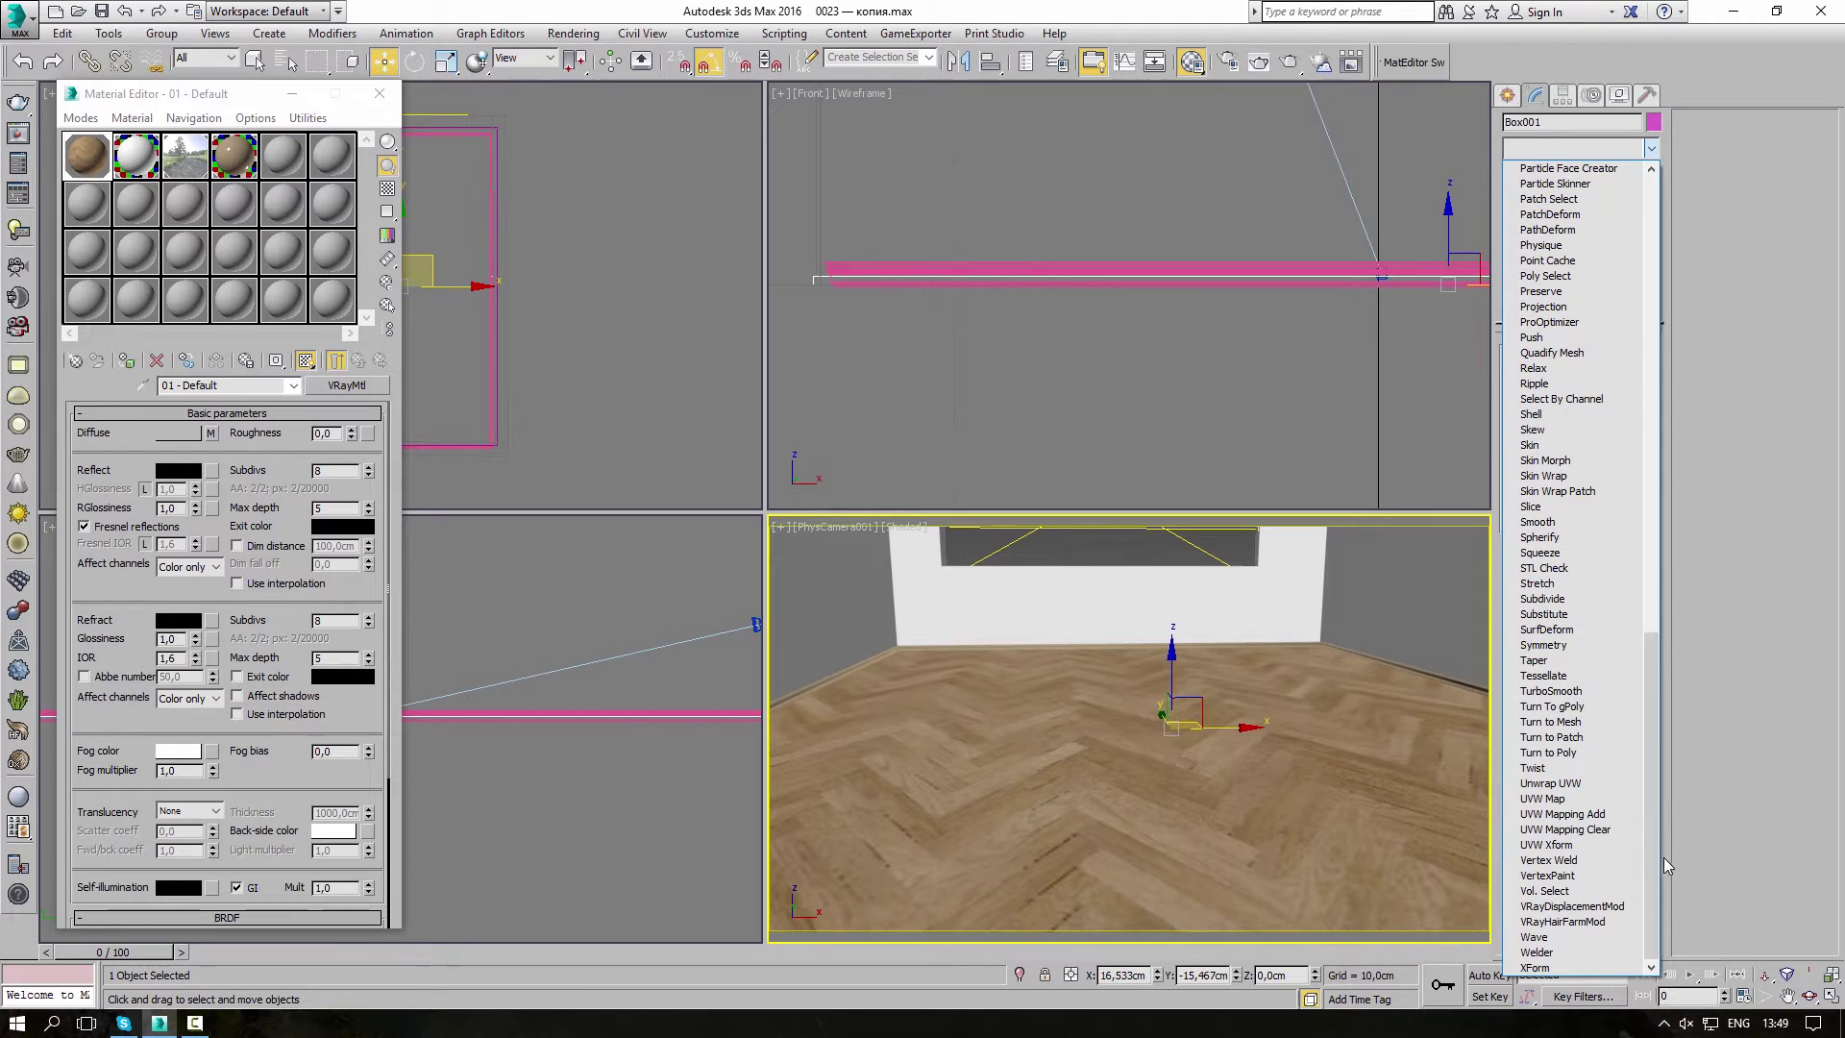
click(1542, 798)
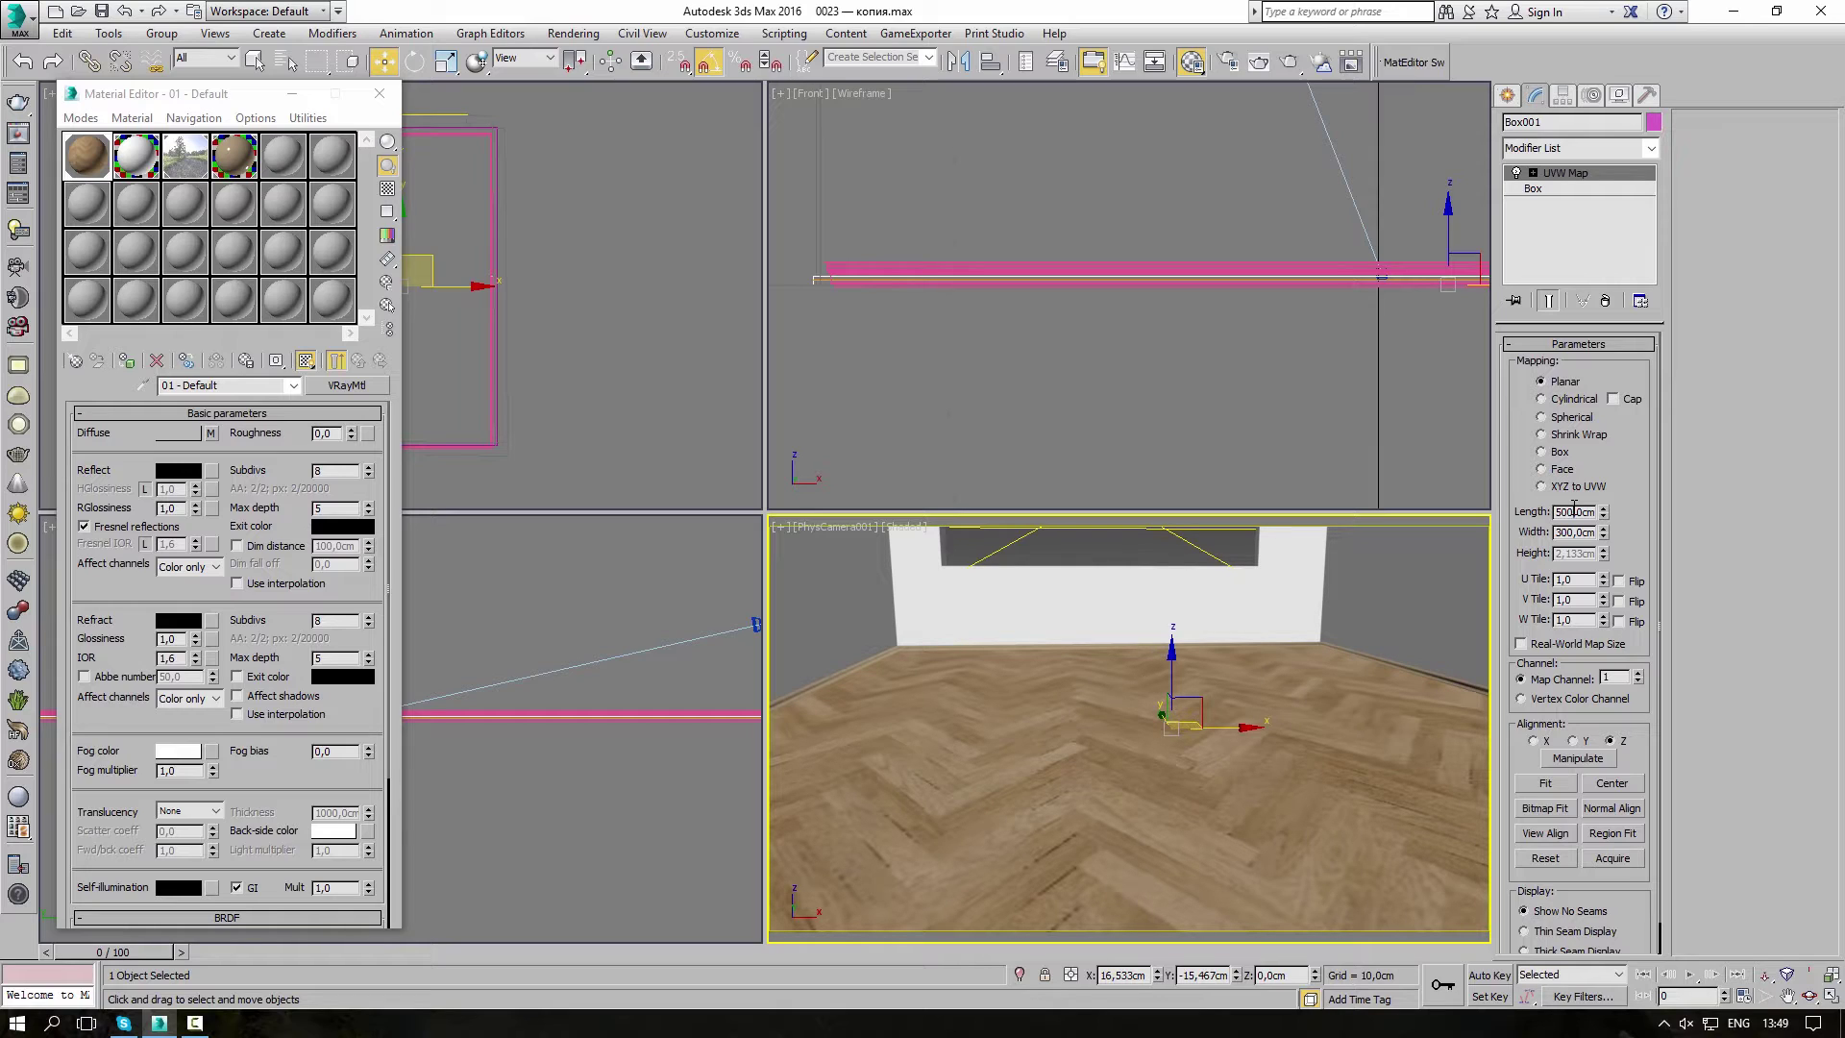
- Set the UVW Map length and width to 300 cm
double_click(1574, 511)
text(300)
key(Return)
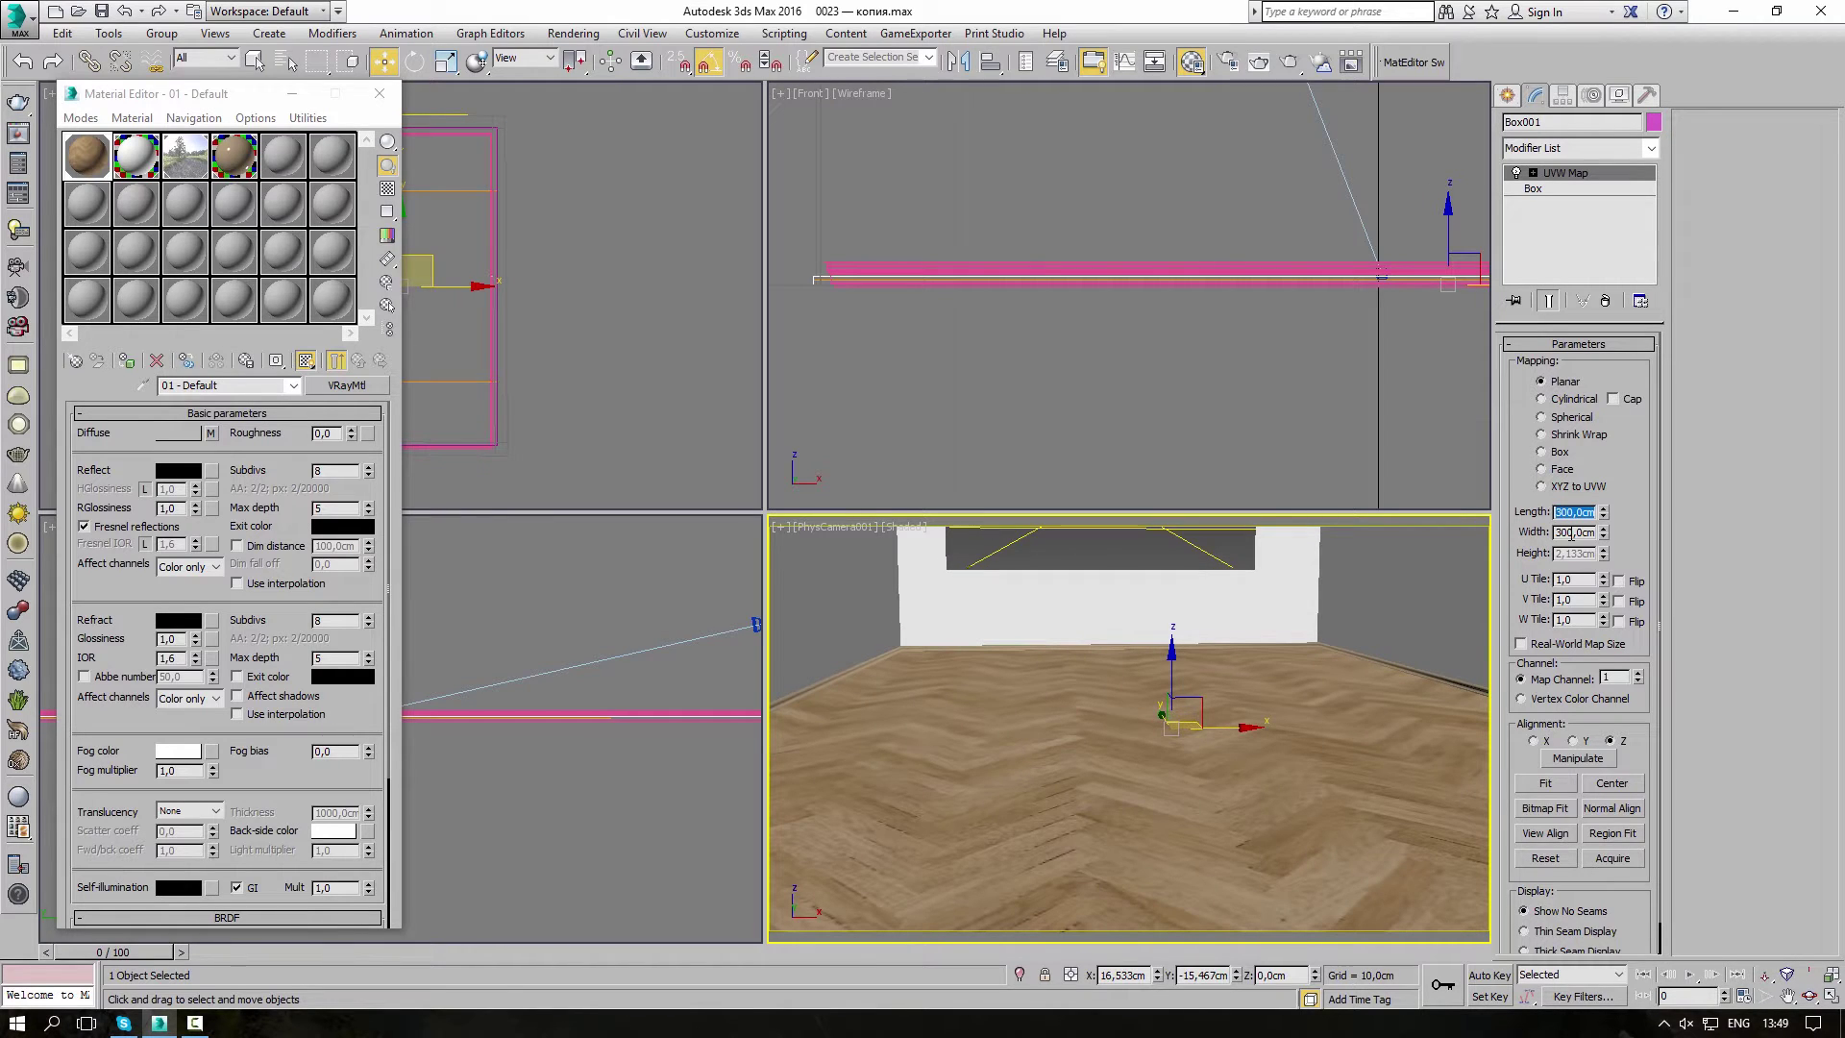
click(1572, 534)
double_click(1572, 533)
text(300)
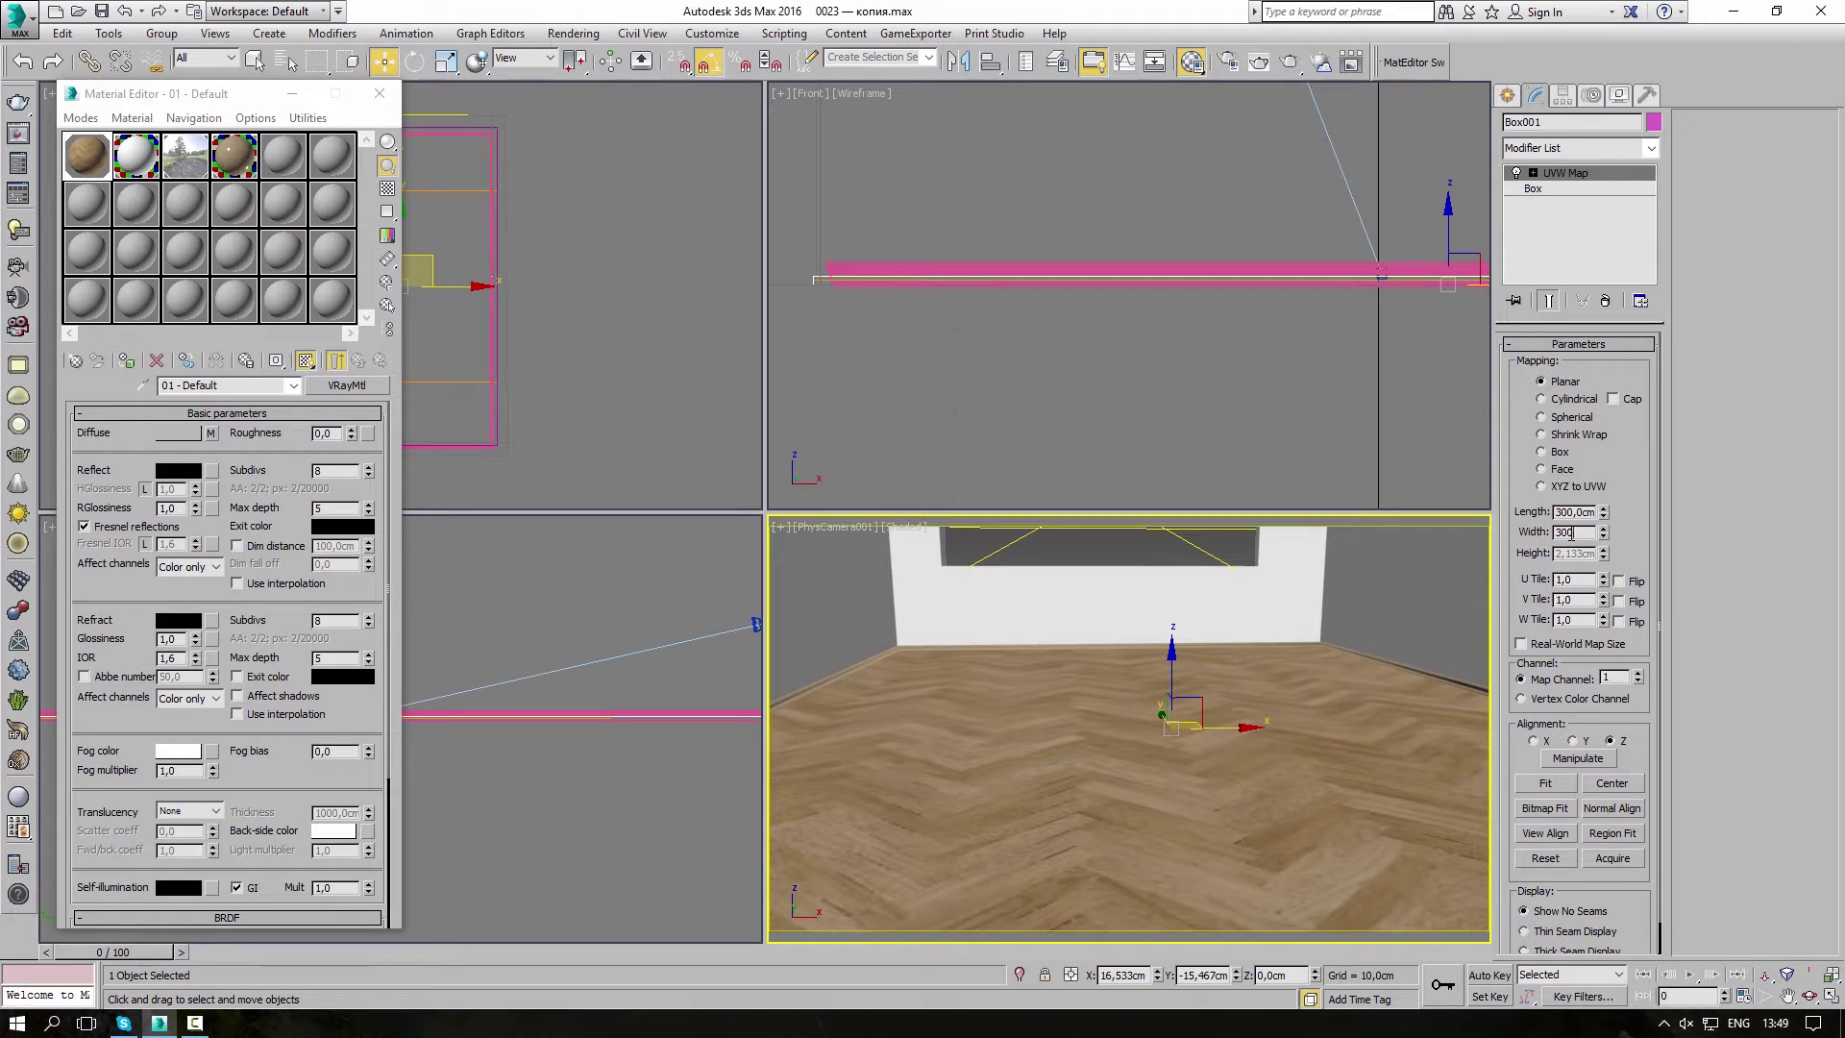
key(Return)
click(1629, 529)
- Change the UVW Map length and width to 150 cm
double_click(1573, 511)
text(150)
key(Return)
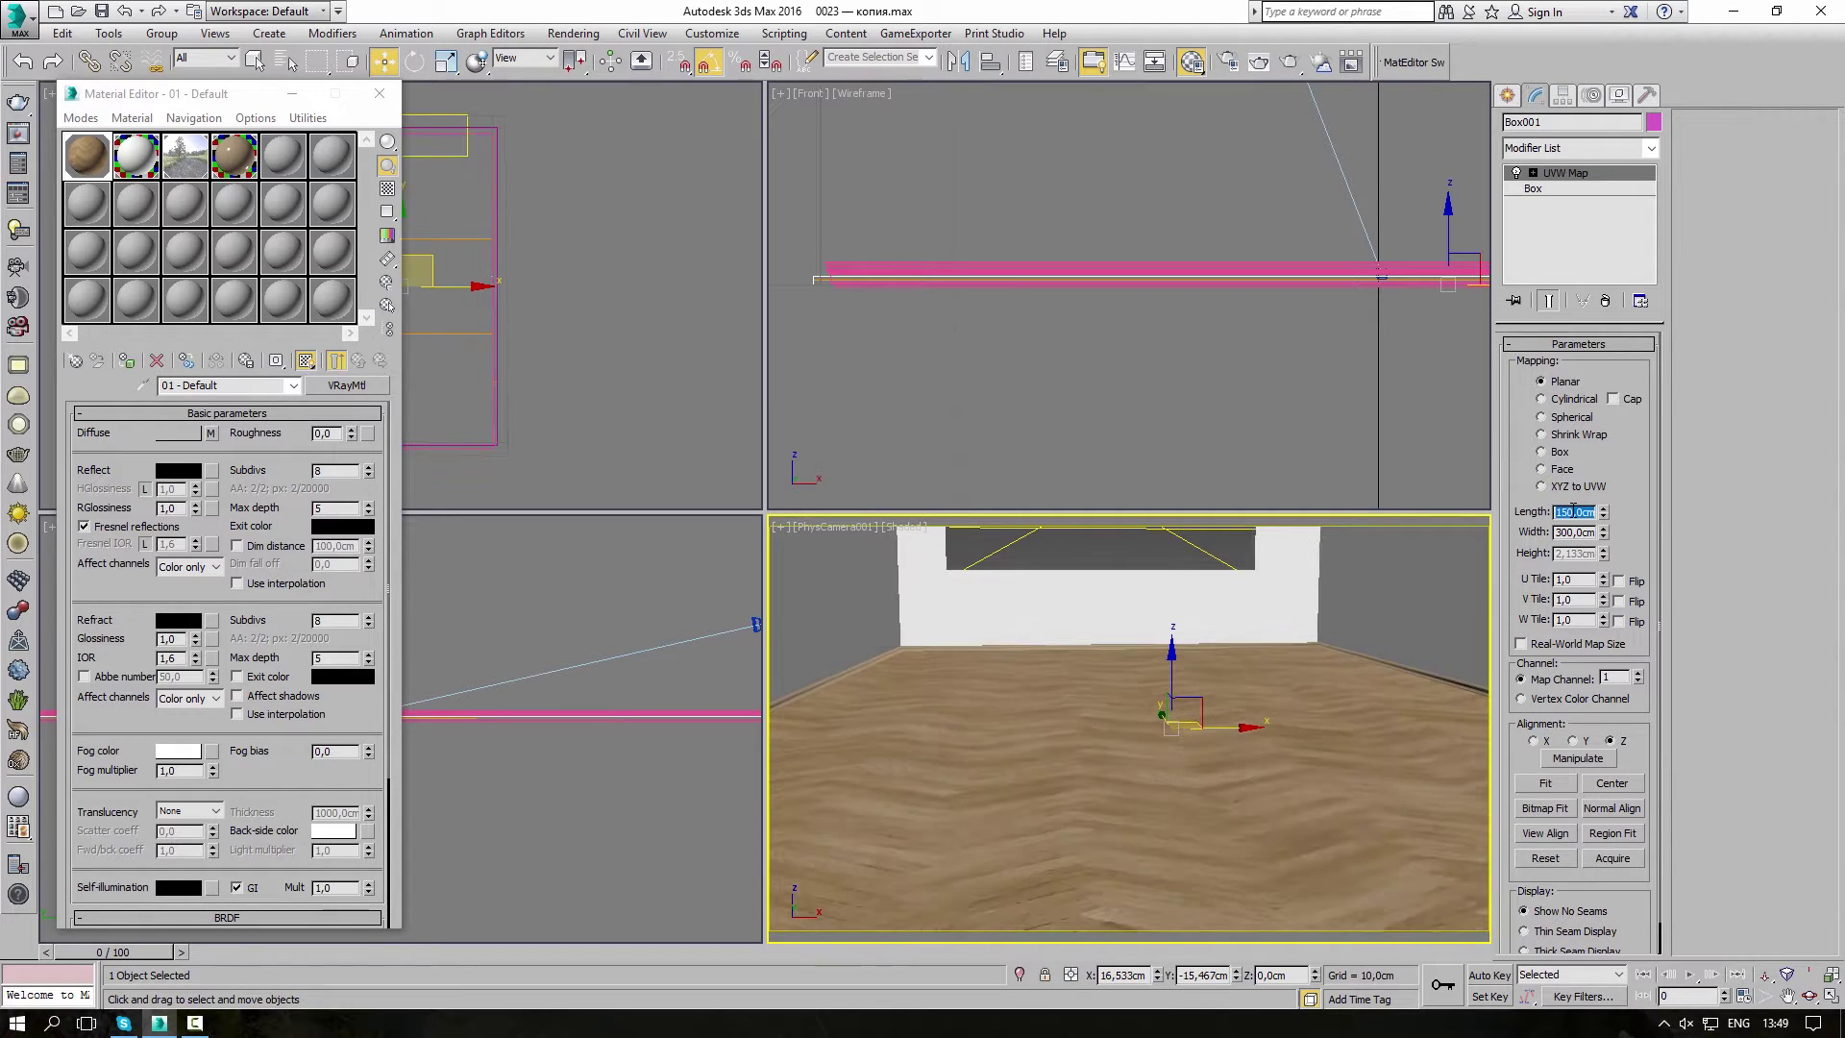
click(1577, 534)
double_click(1577, 534)
text(150)
key(Return)
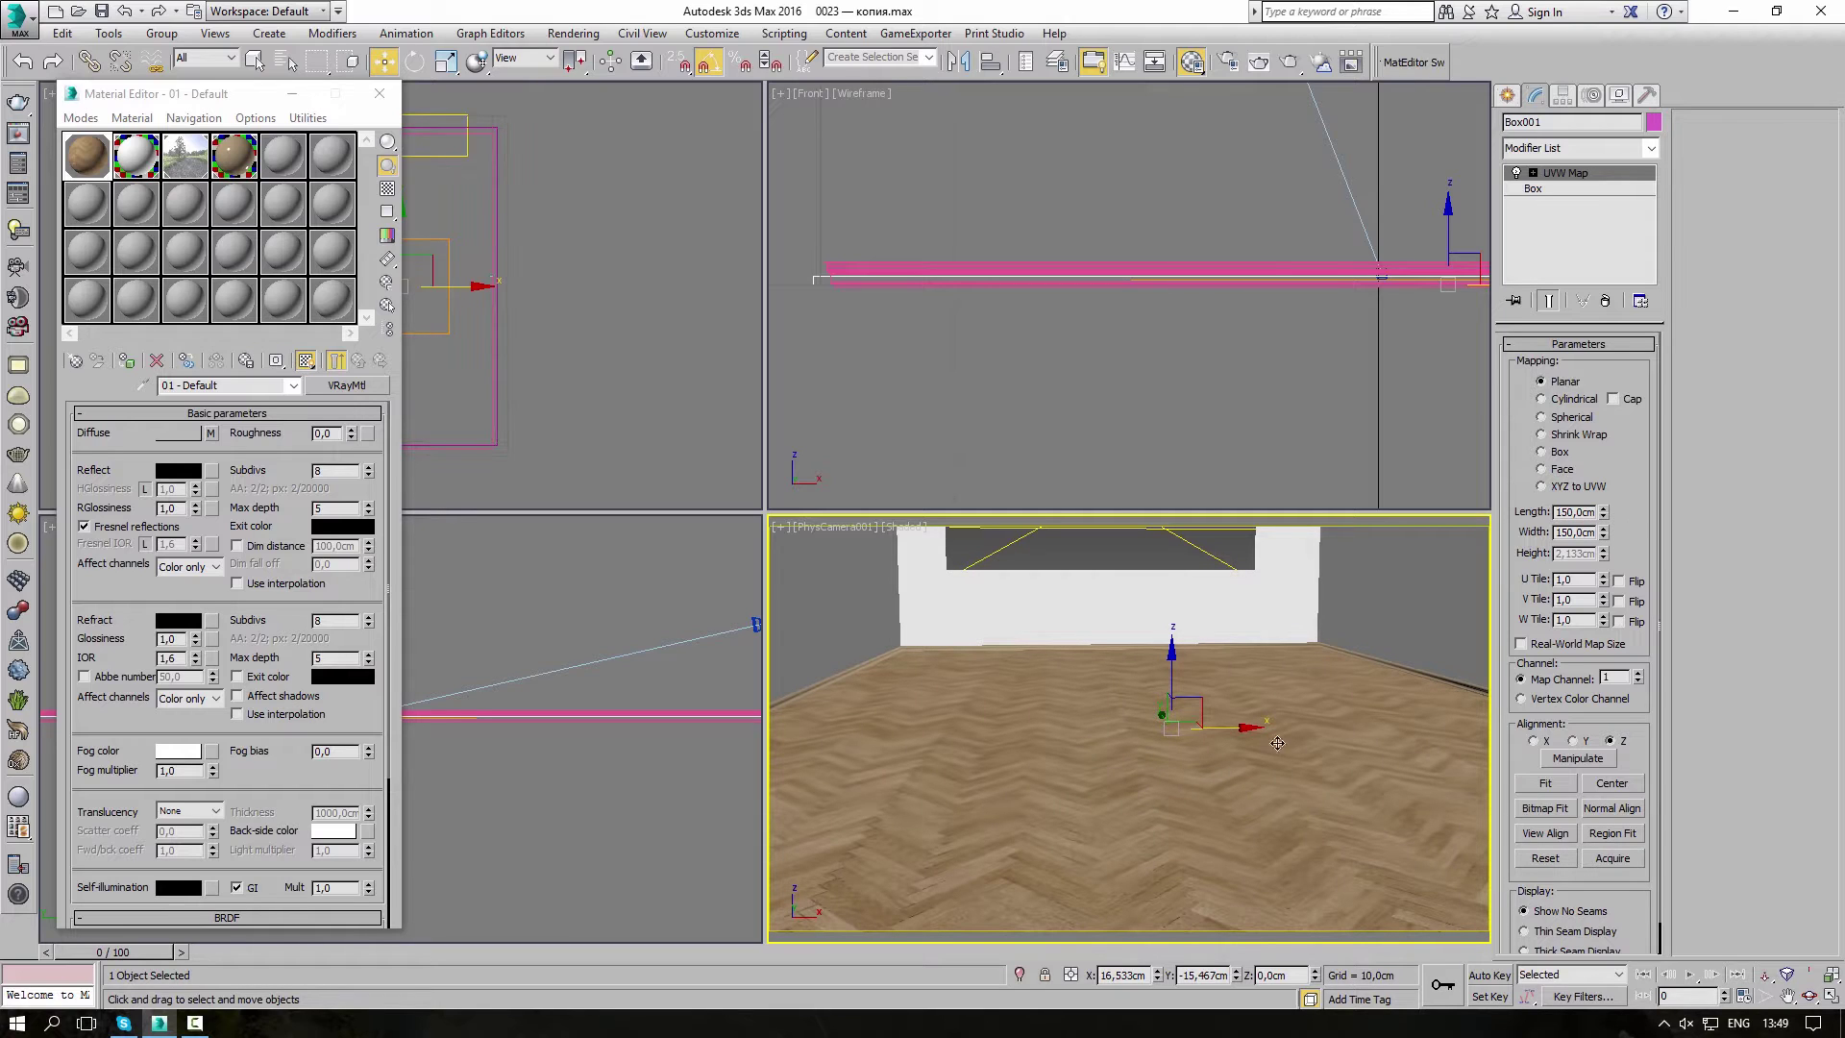
scroll(1189, 832, up, 1)
scroll(1188, 831, up, 1)
scroll(1185, 831, up, 1)
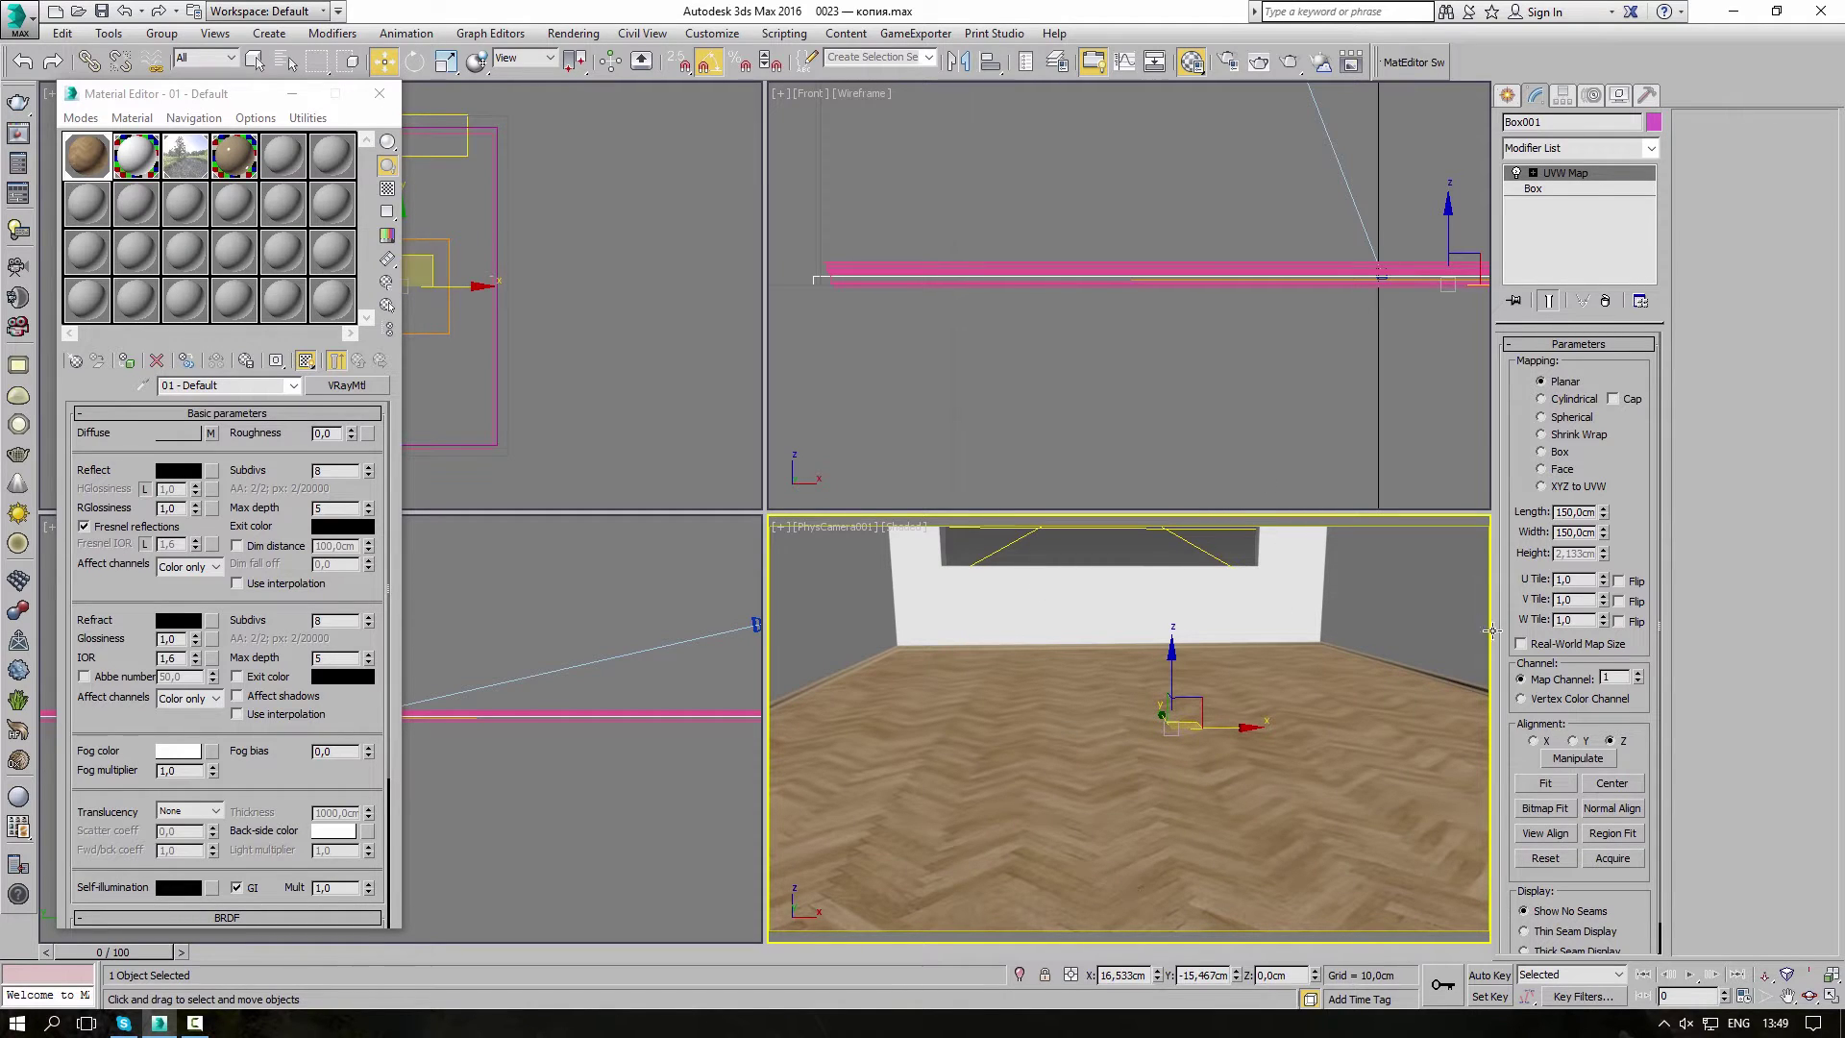
- Rotate the UVW Map gizmo -50° around Z
click(1533, 174)
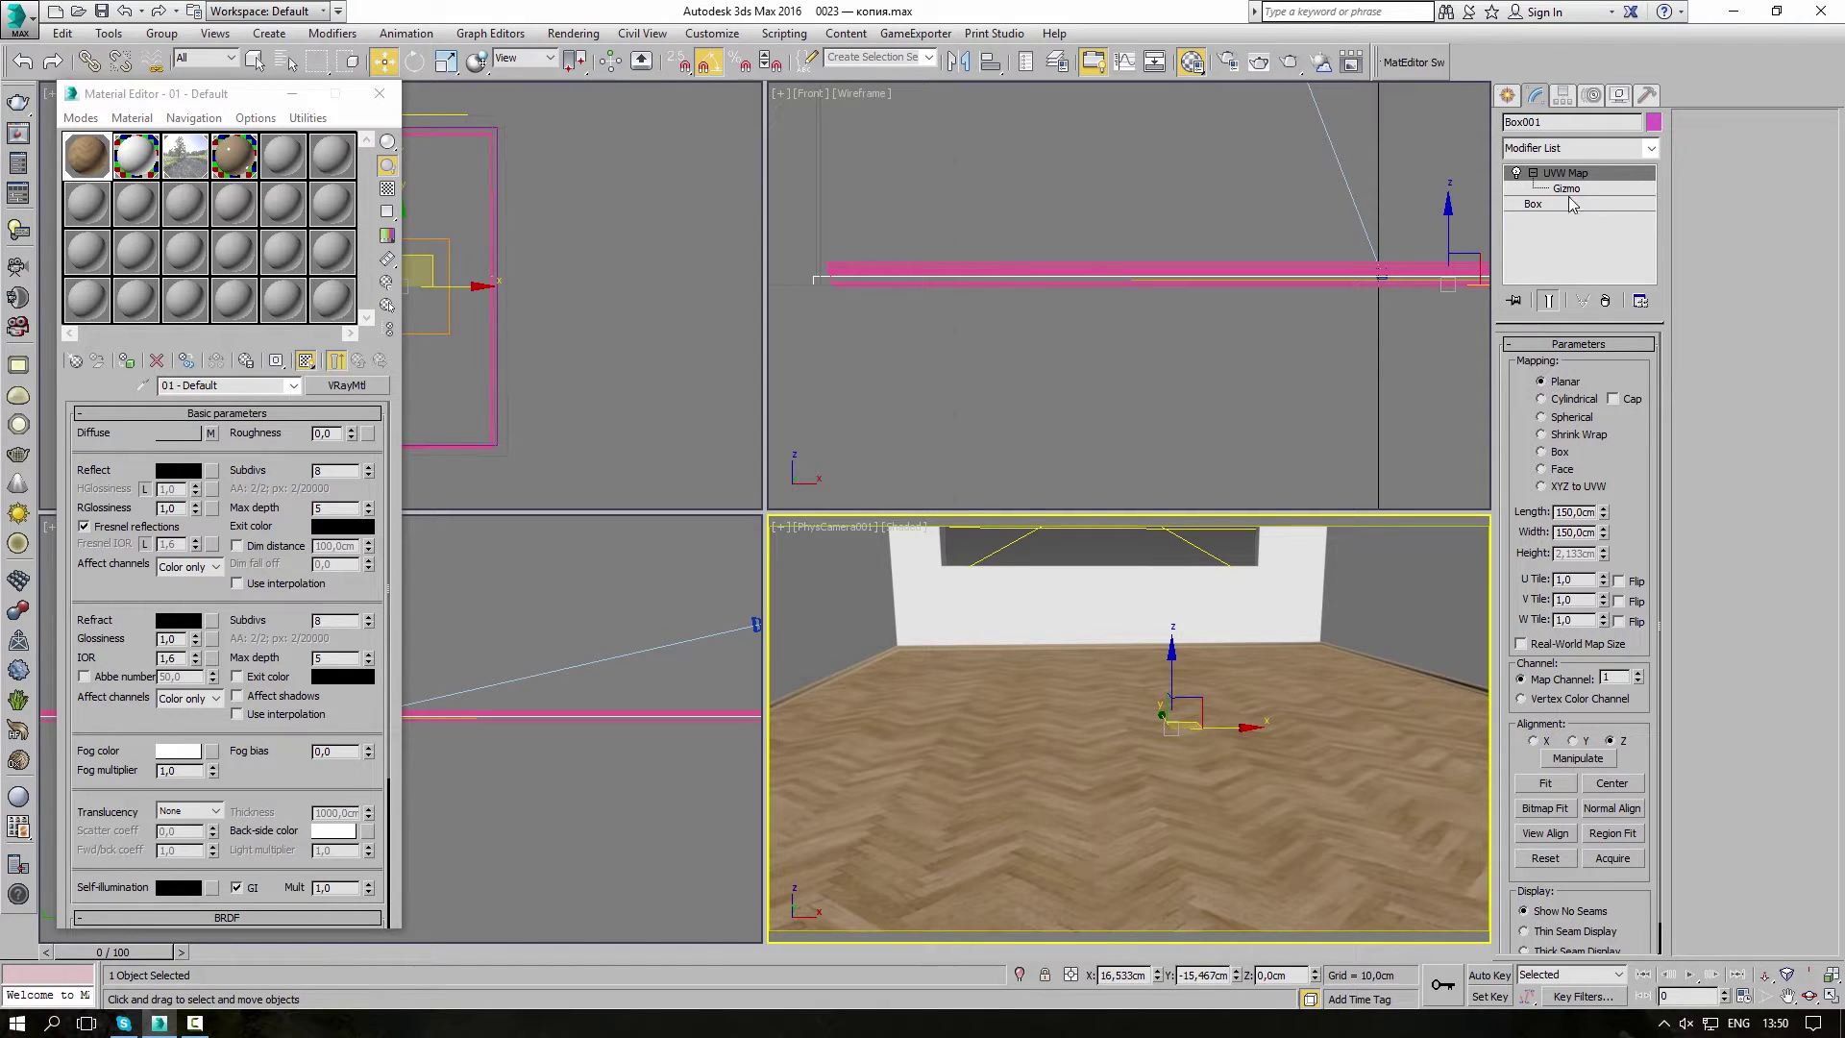
click(1562, 189)
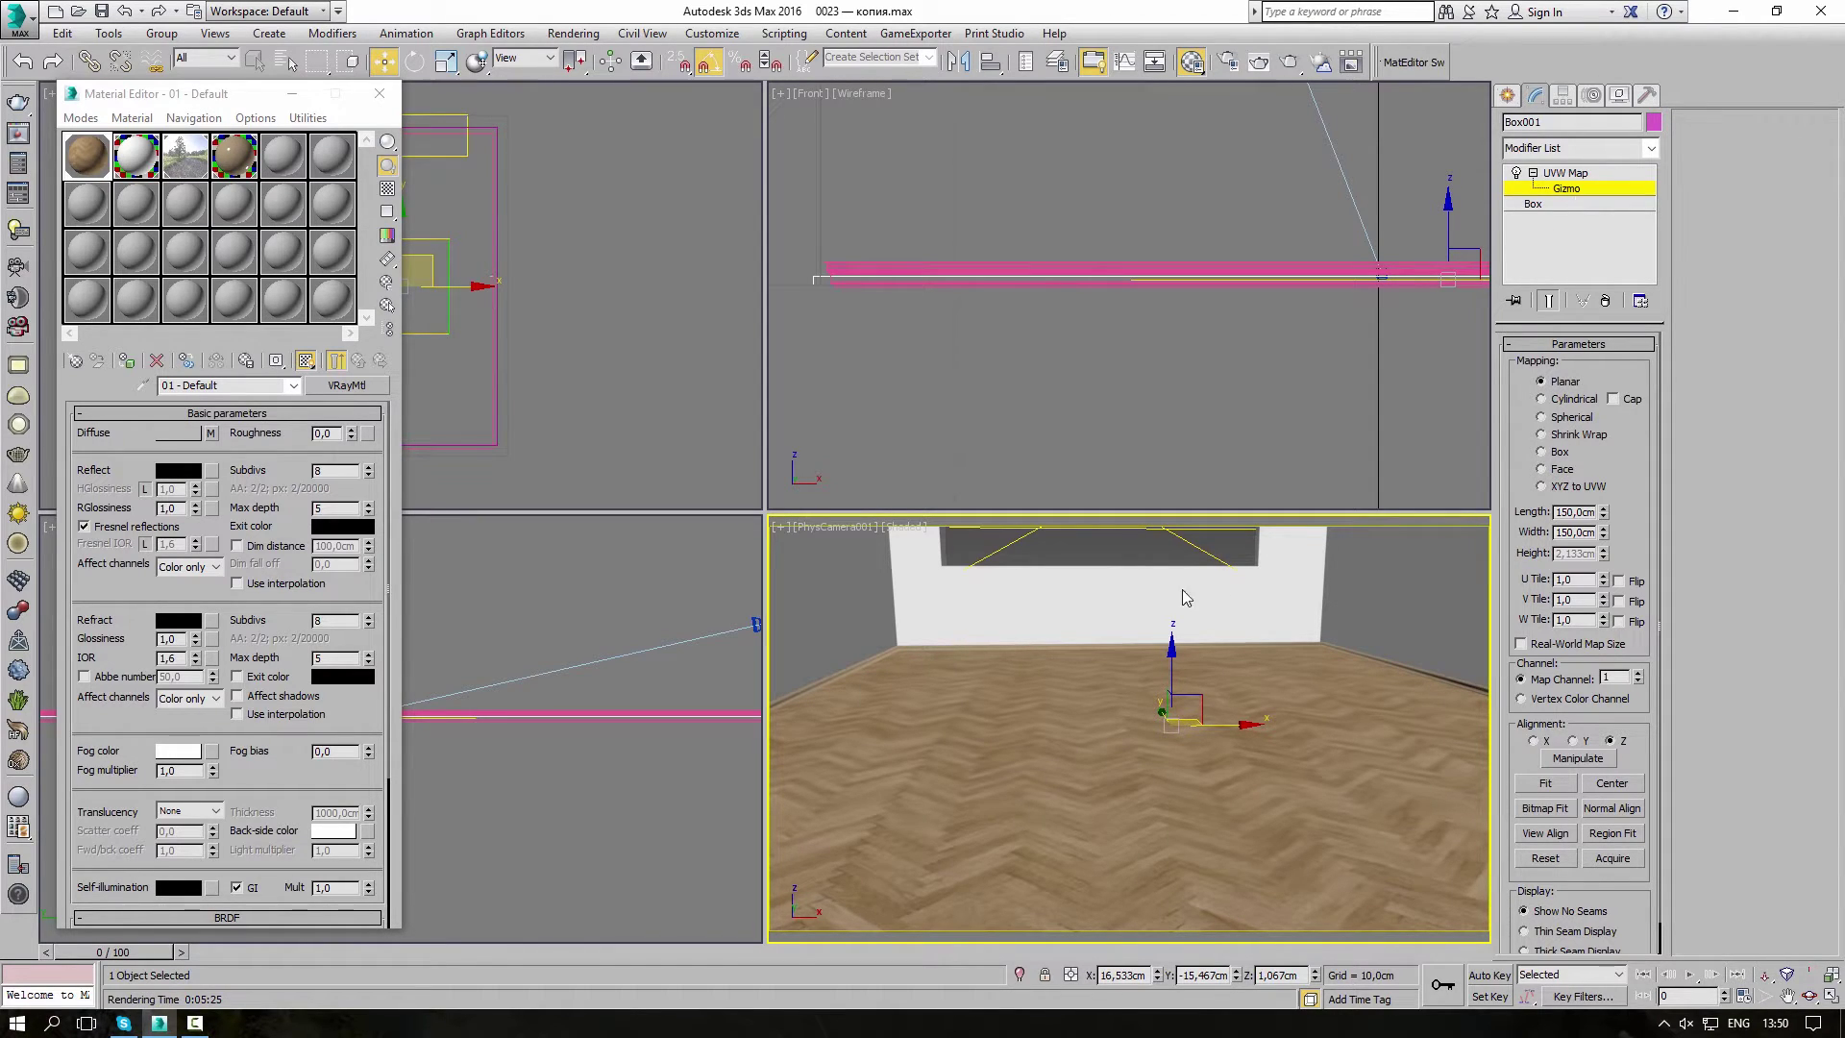
click(414, 63)
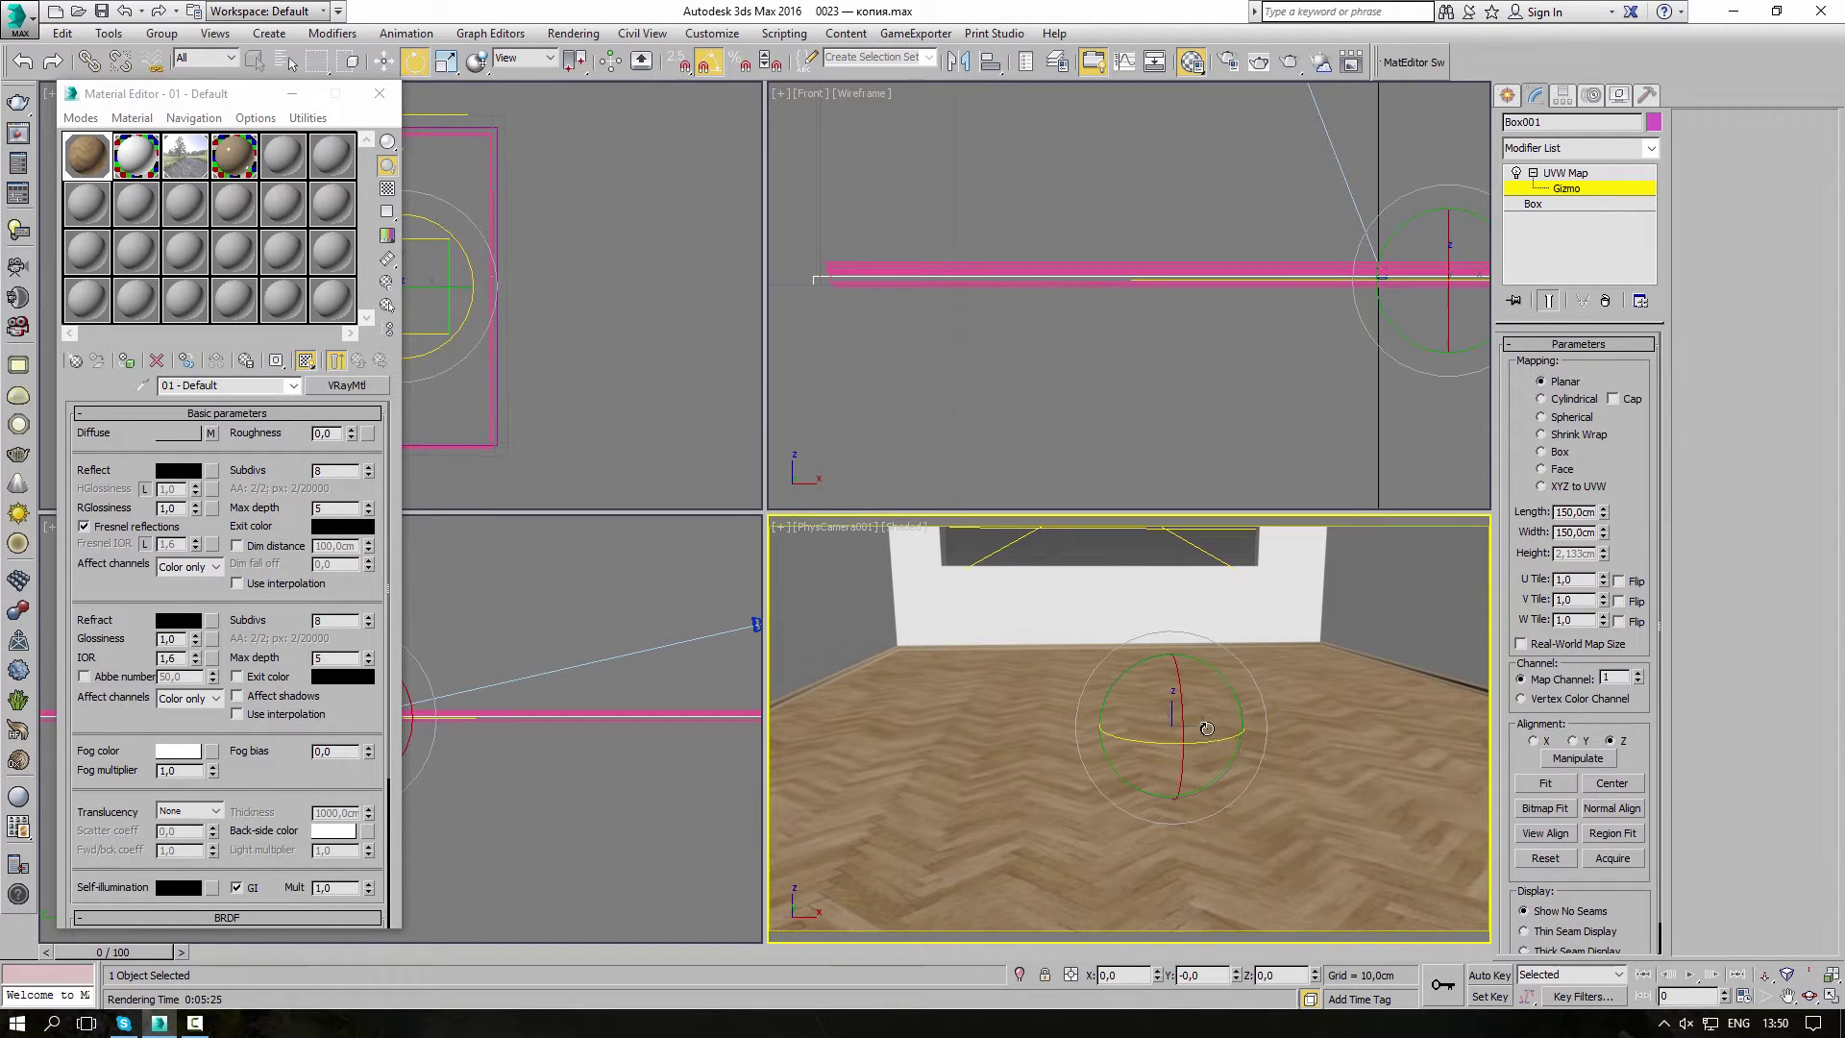
drag(1213, 740, 1132, 735)
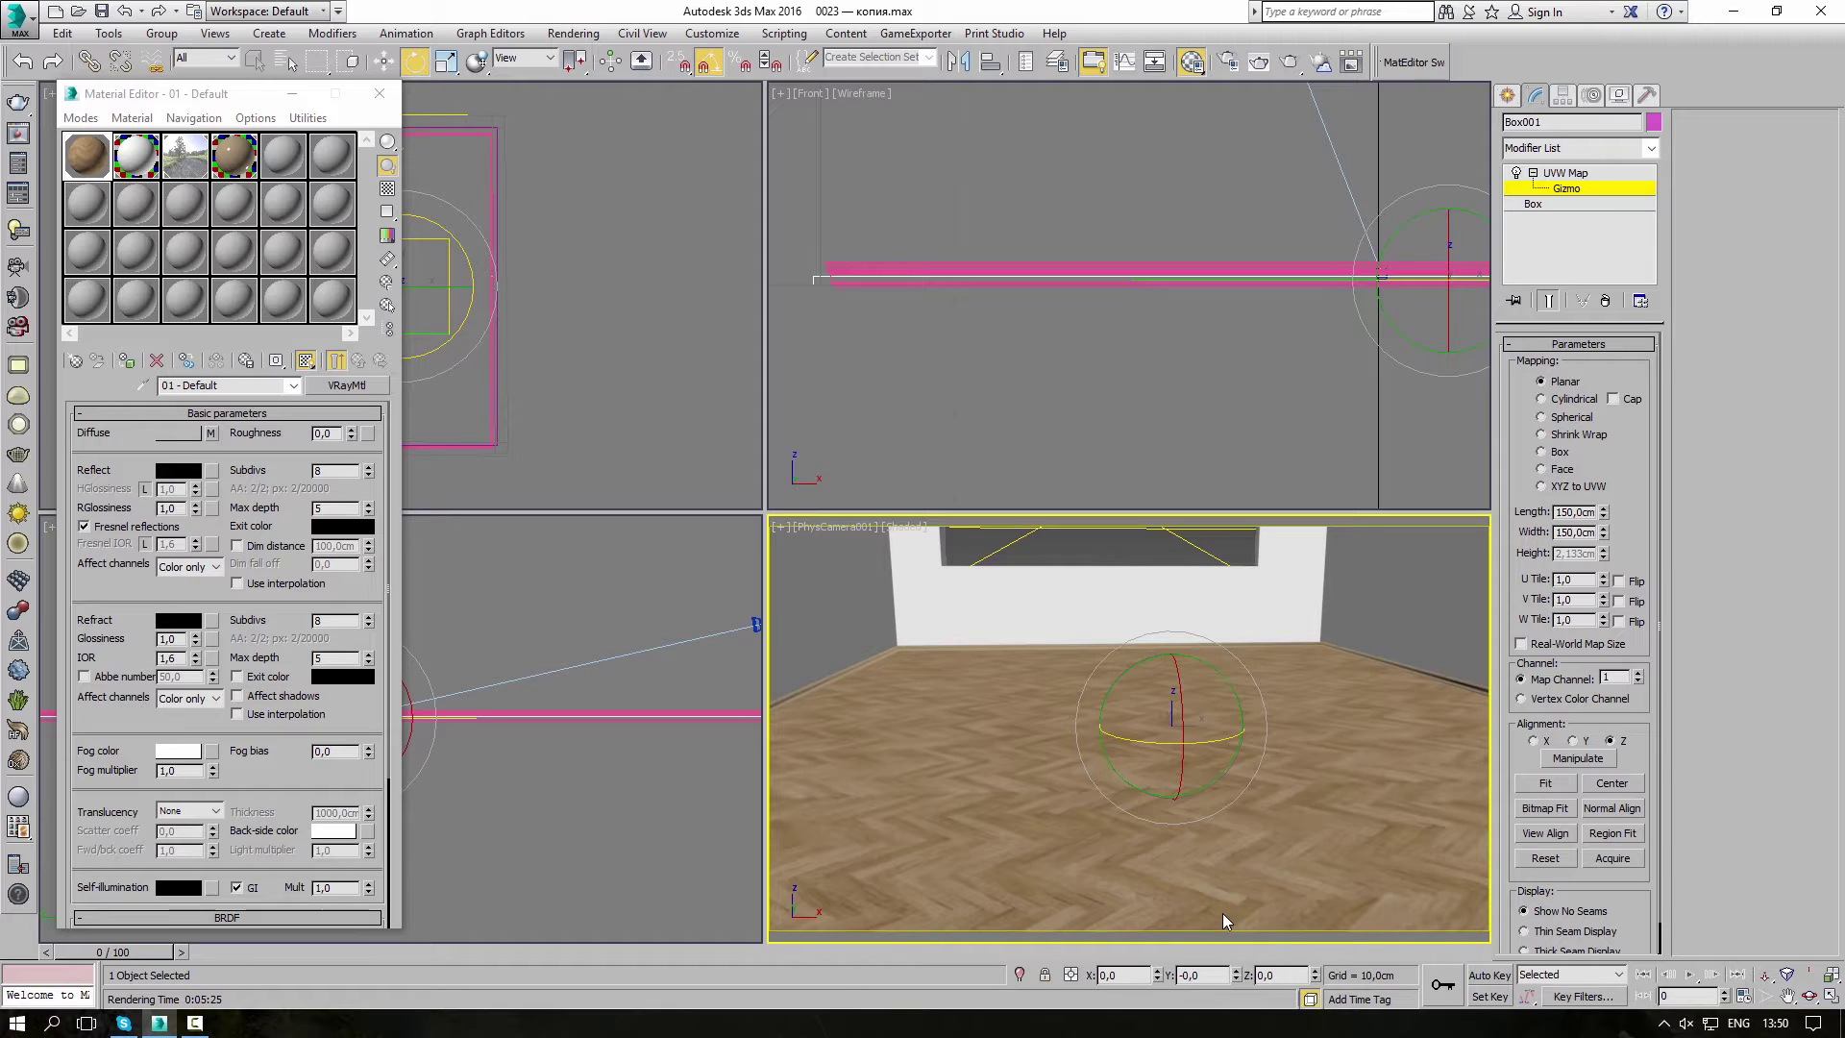
- Undo the gizmo rotation, restoring the texture's original orientation
click(124, 10)
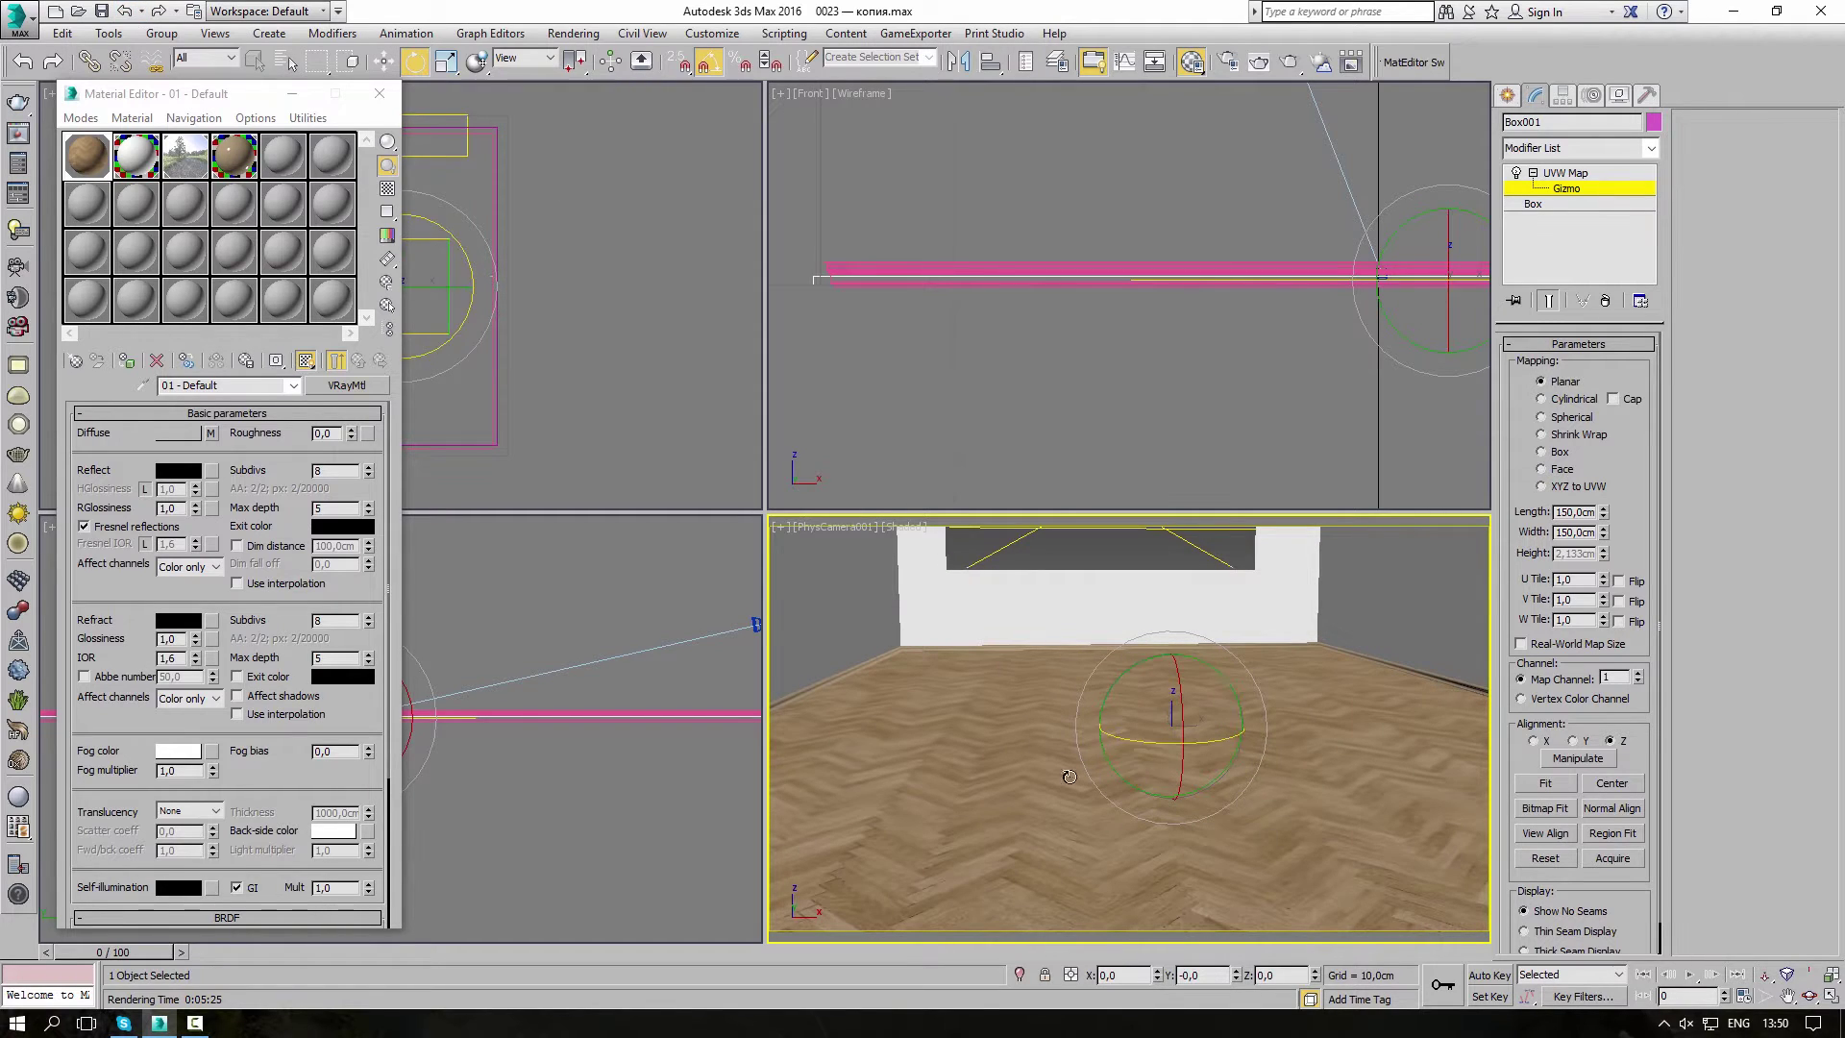
key(ctrl+z)
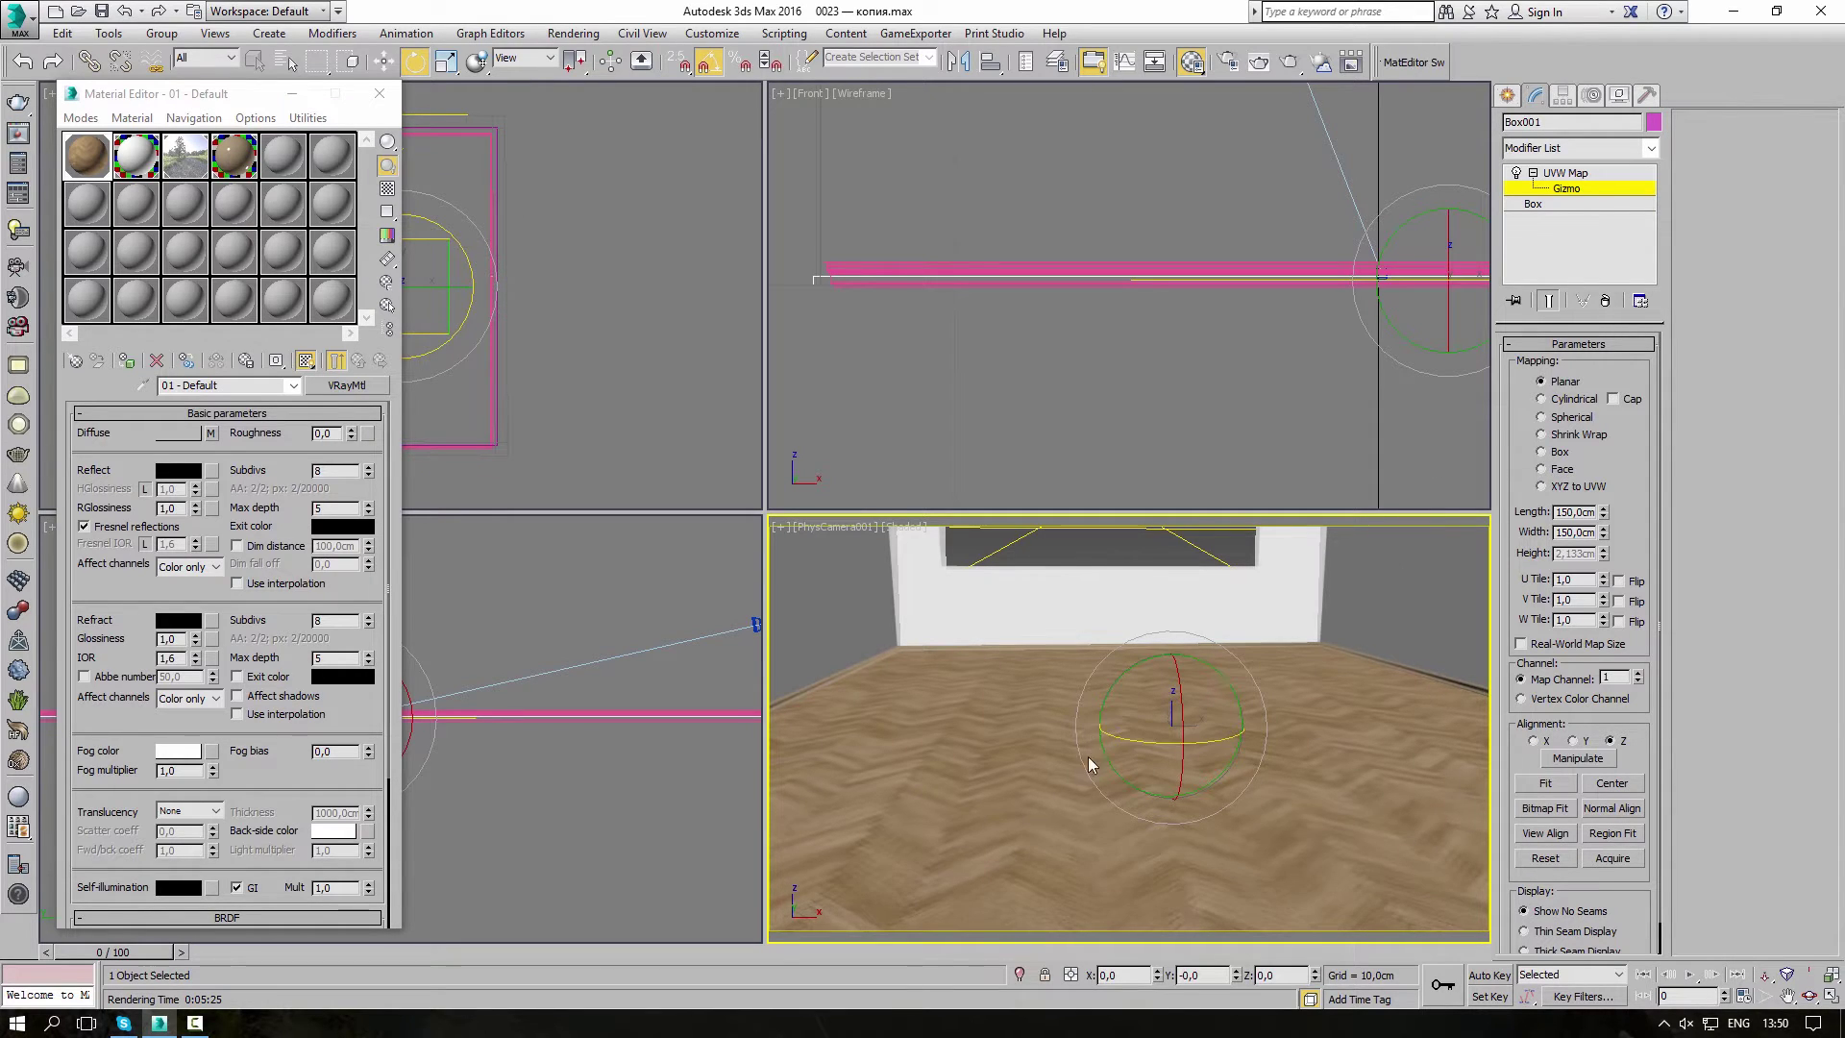
alt+middle_drag(1092, 766, 988, 809)
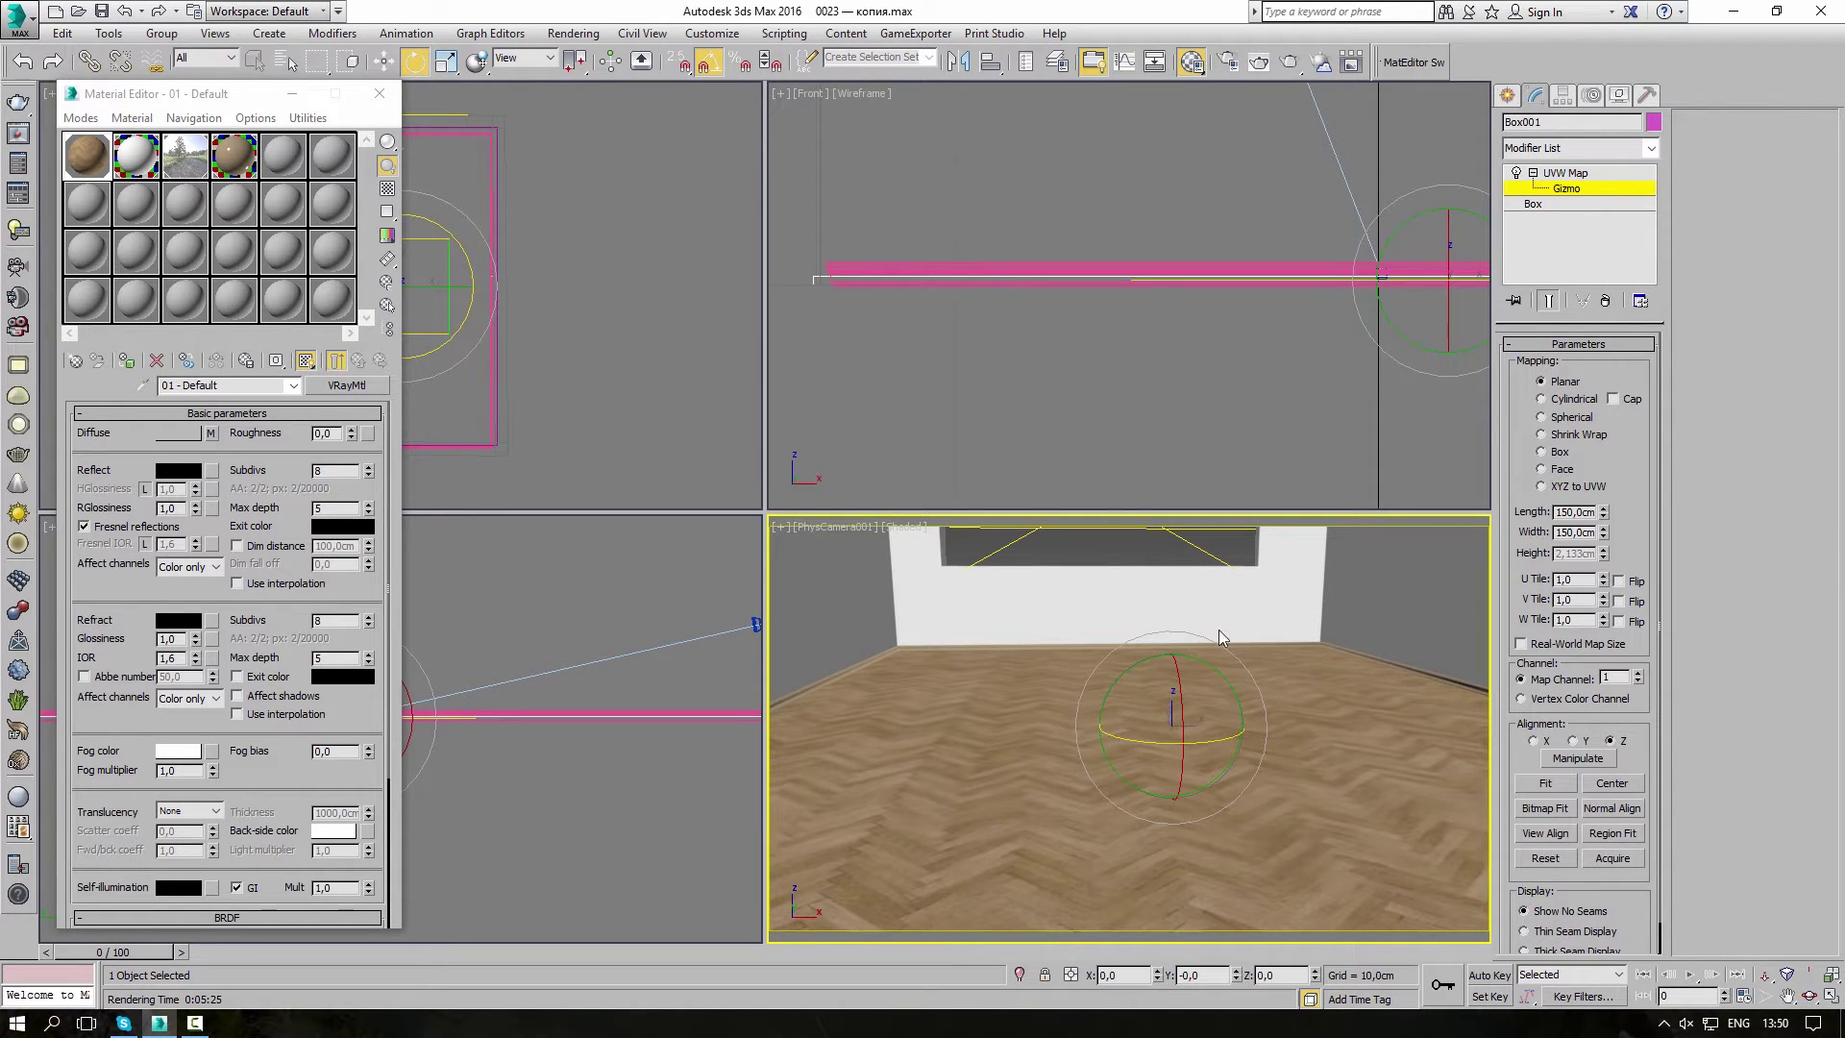
- Render the camera view in V-Ray and move the frame buffer aside
click(1282, 67)
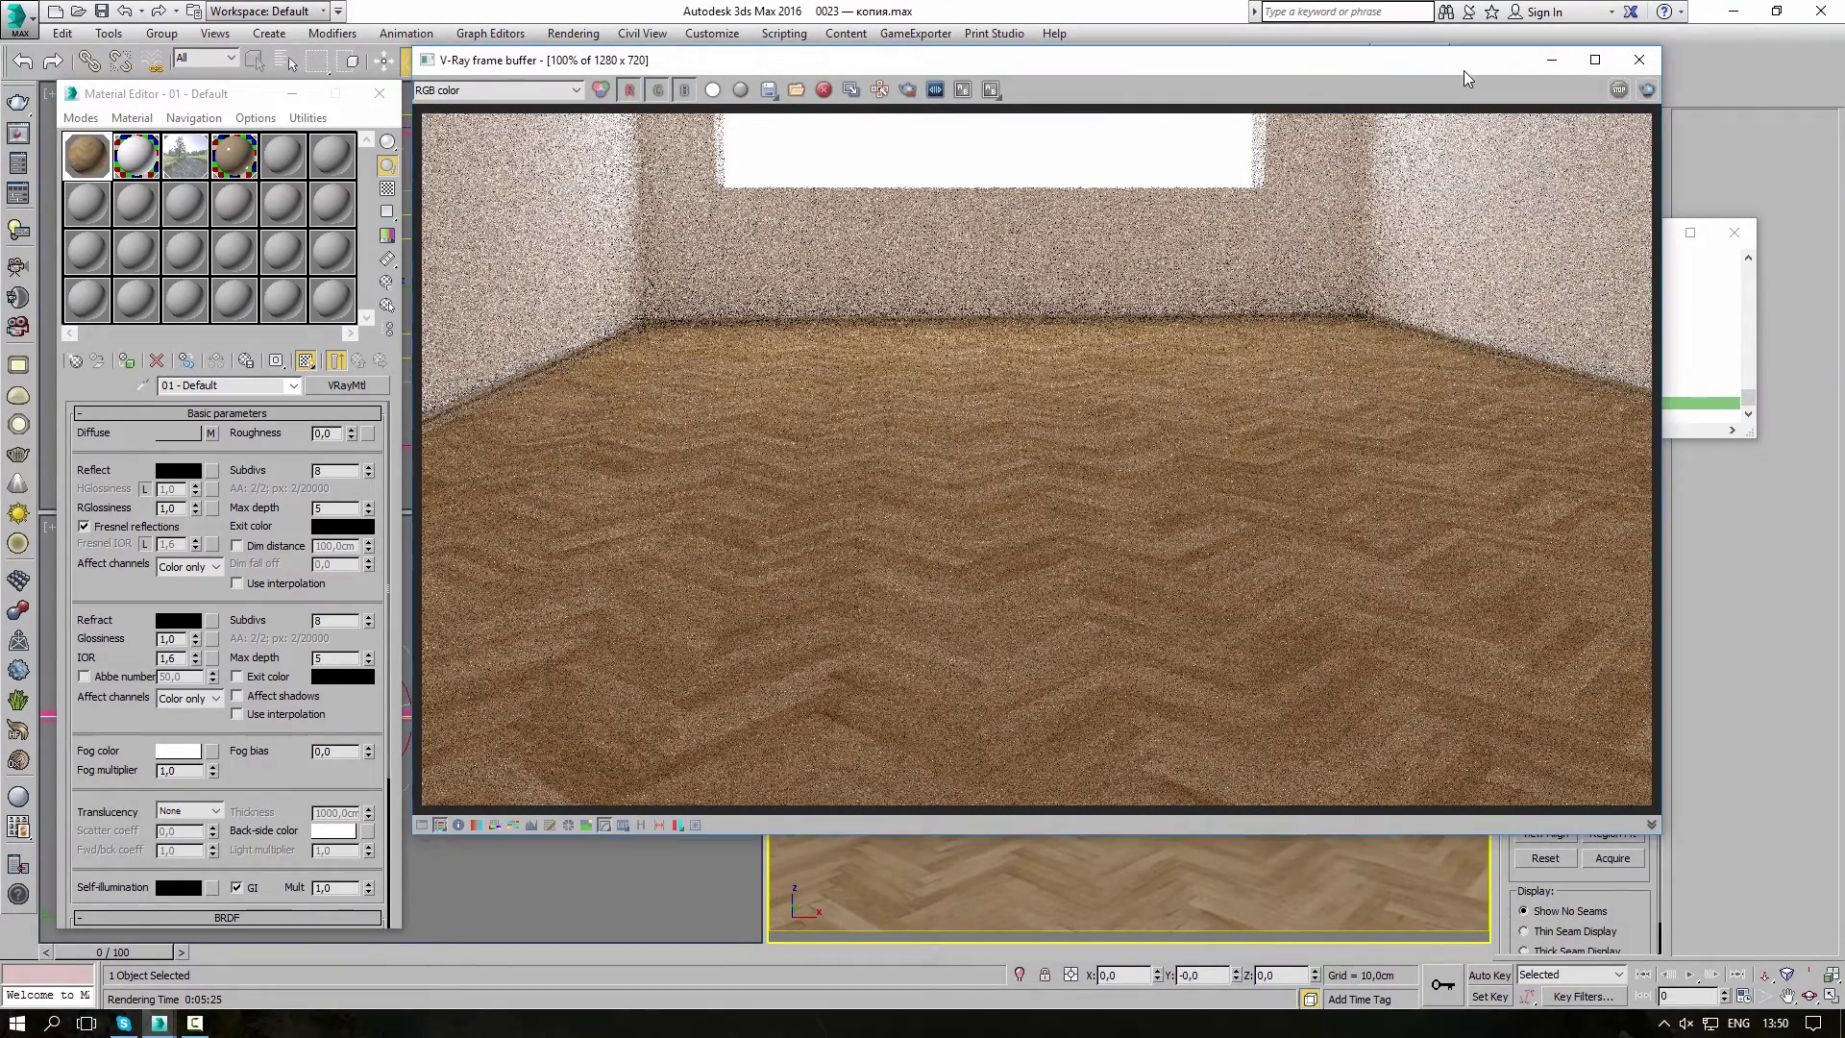
mouse_move(1463, 69)
mouse_down()
mouse_move(1512, 132)
mouse_move(1509, 111)
mouse_up()
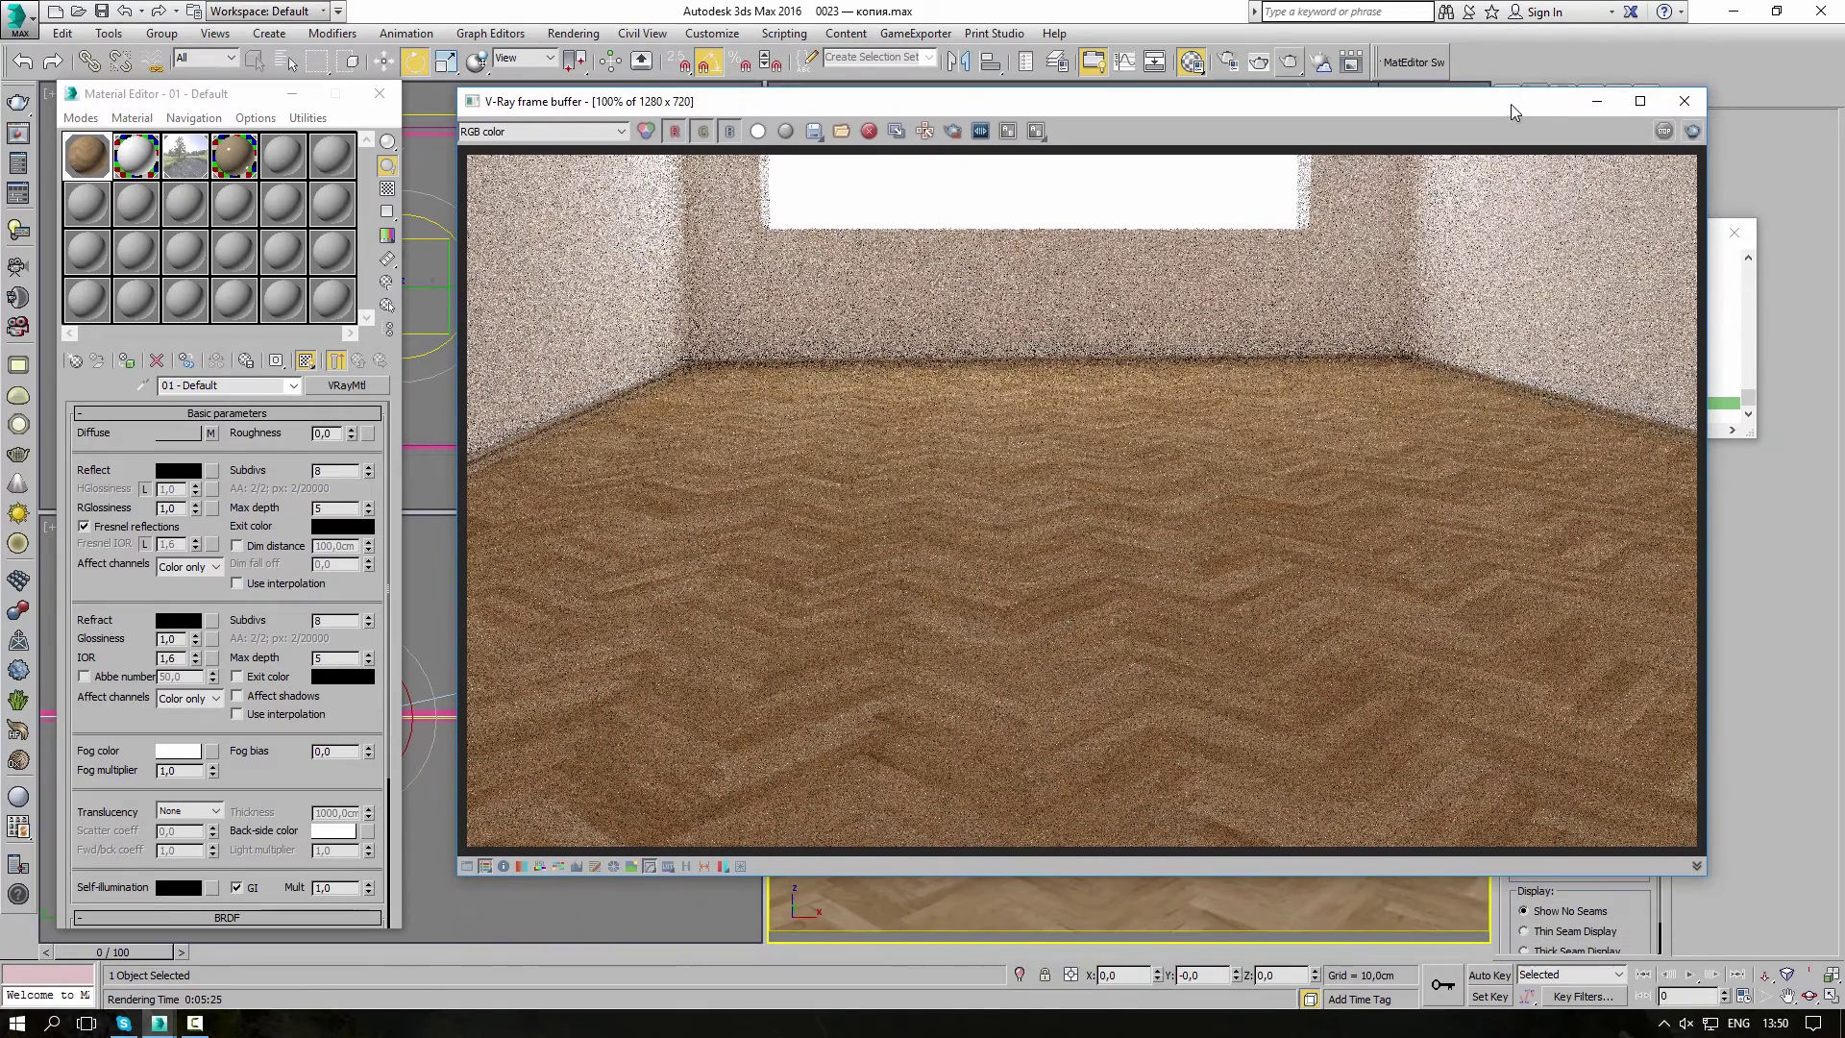
click(79, 163)
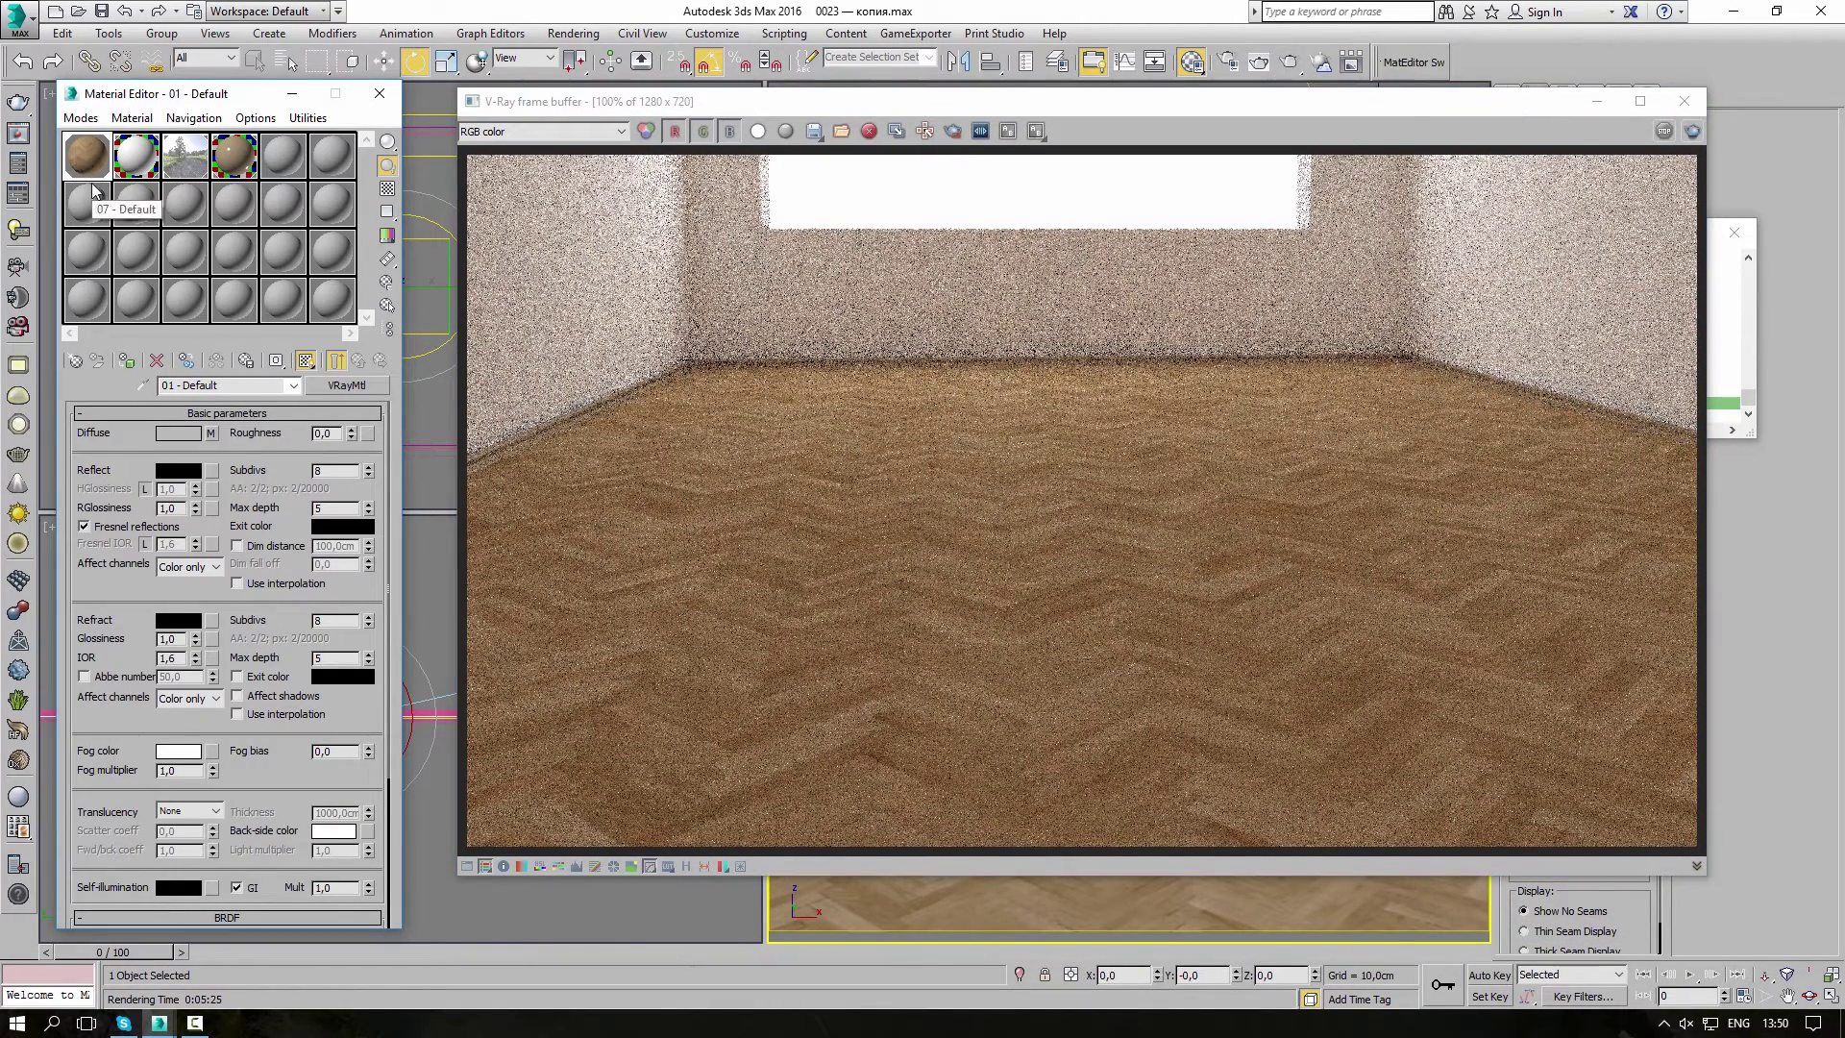
- Load the herring-bone bump image as a Bitmap in the VRayMtl Bump slot at strength 30
double_click(91, 160)
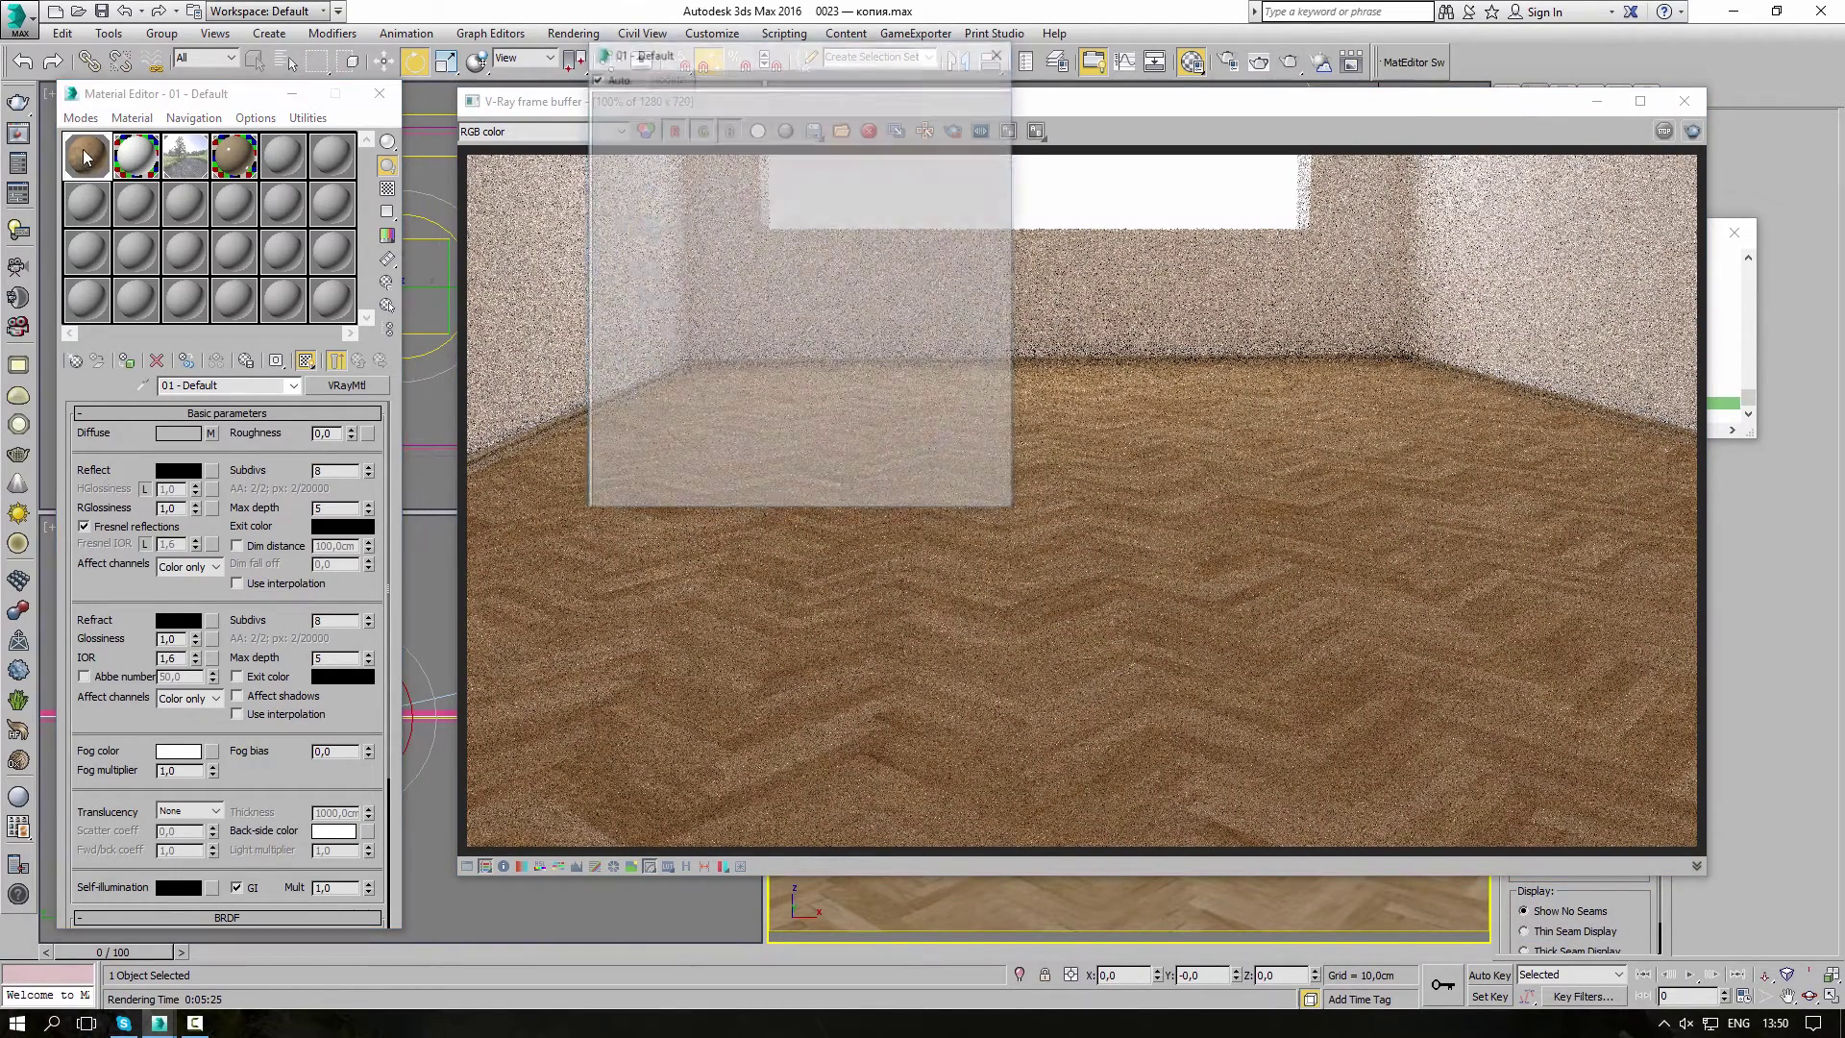
drag(797, 48, 945, 52)
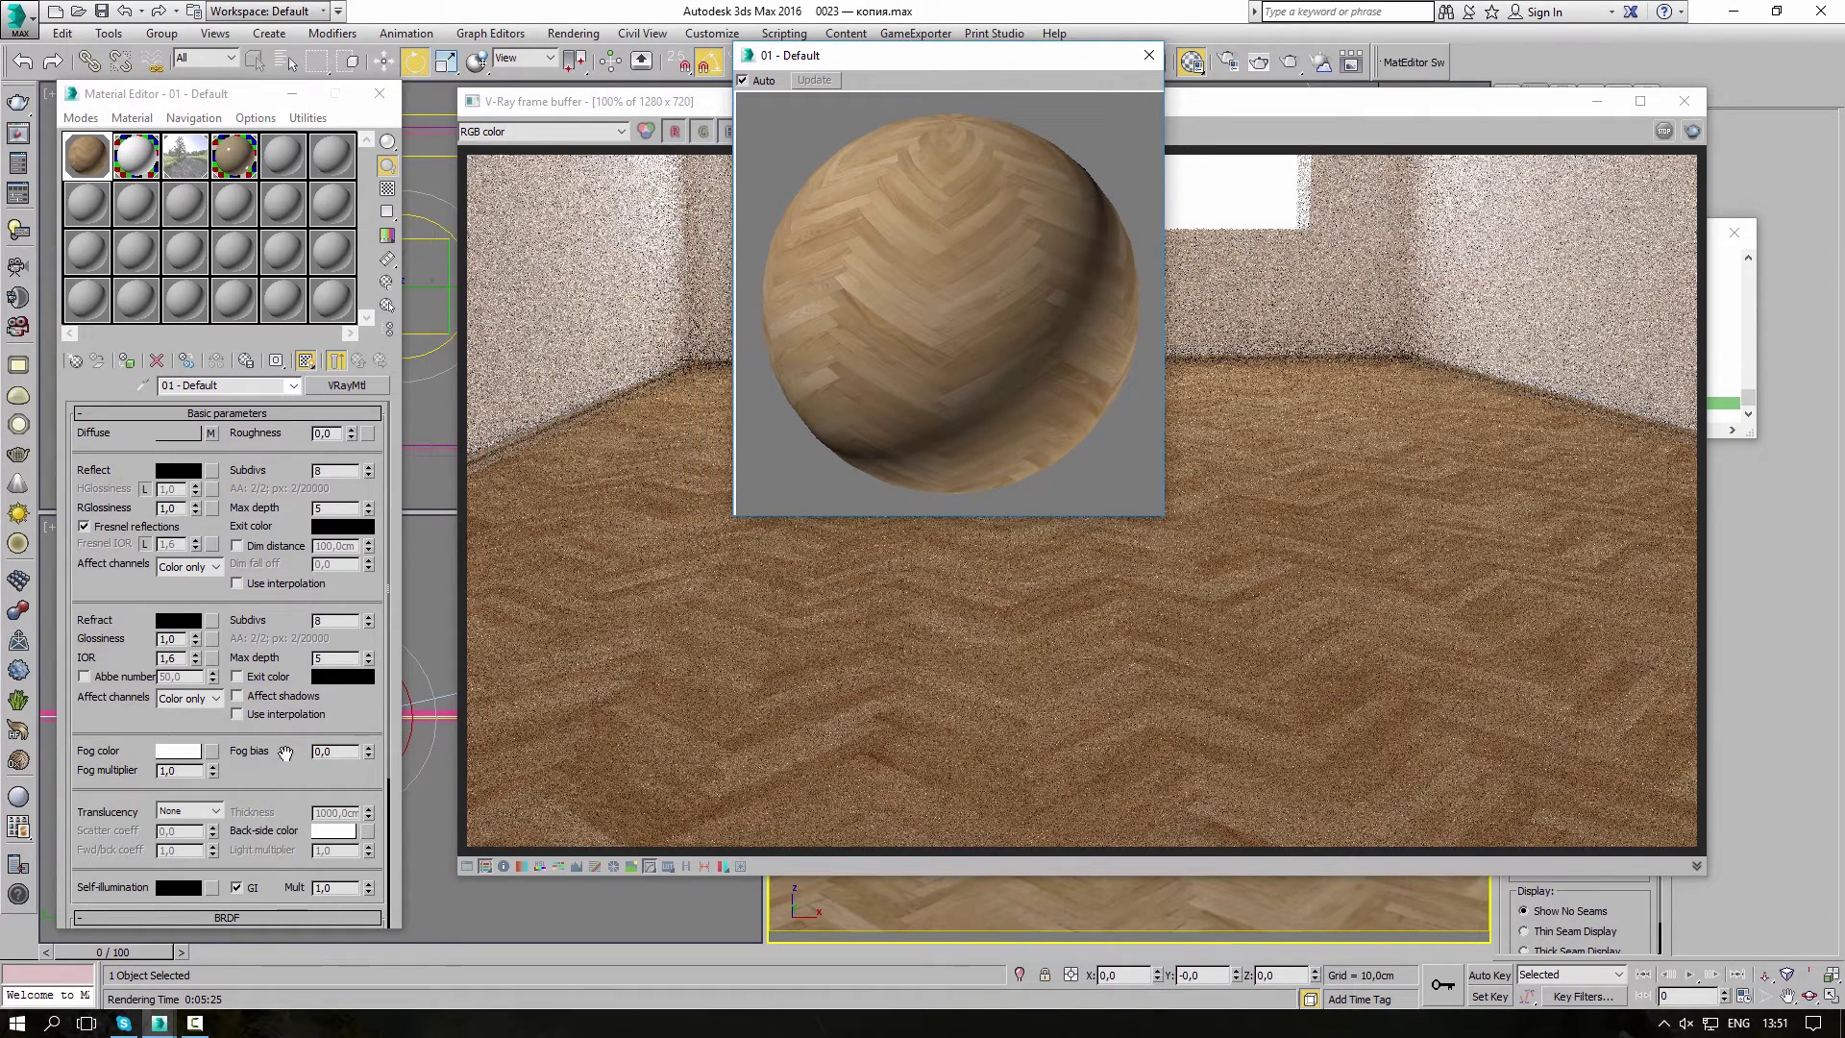
scroll(286, 747, down, 5)
click(239, 859)
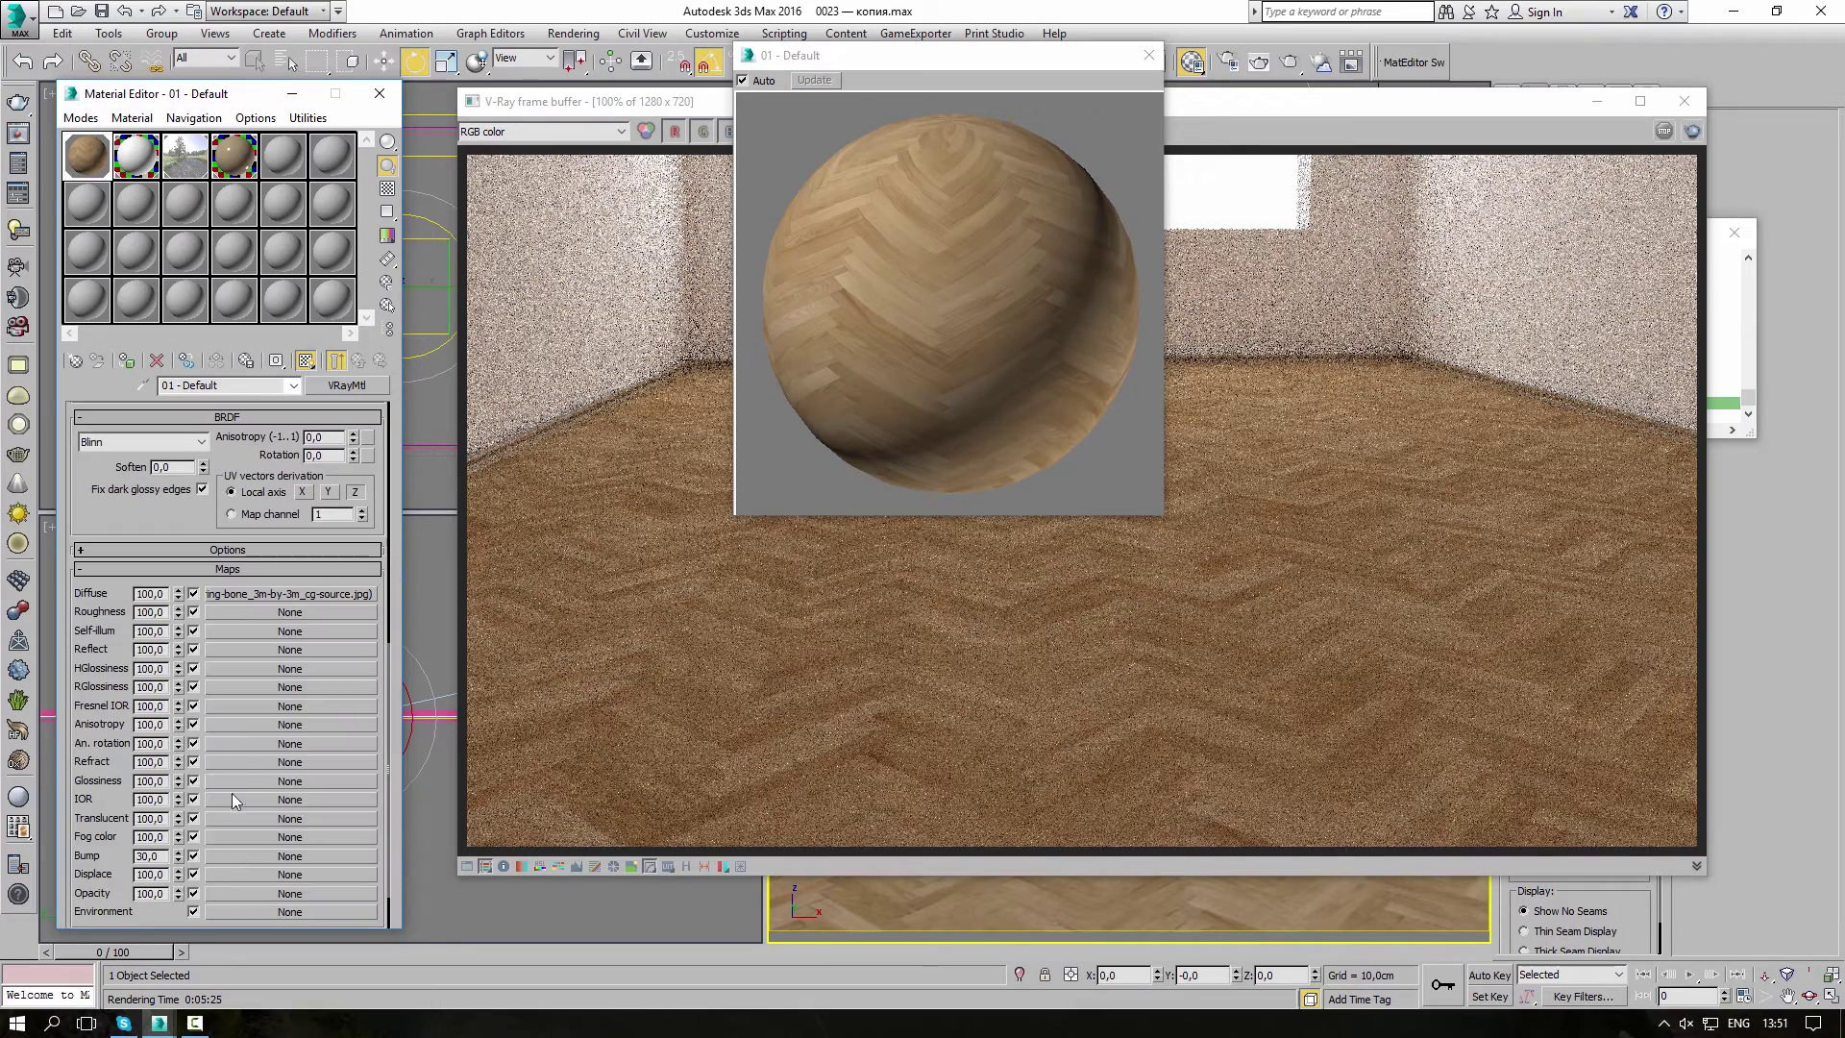
click(289, 856)
double_click(832, 178)
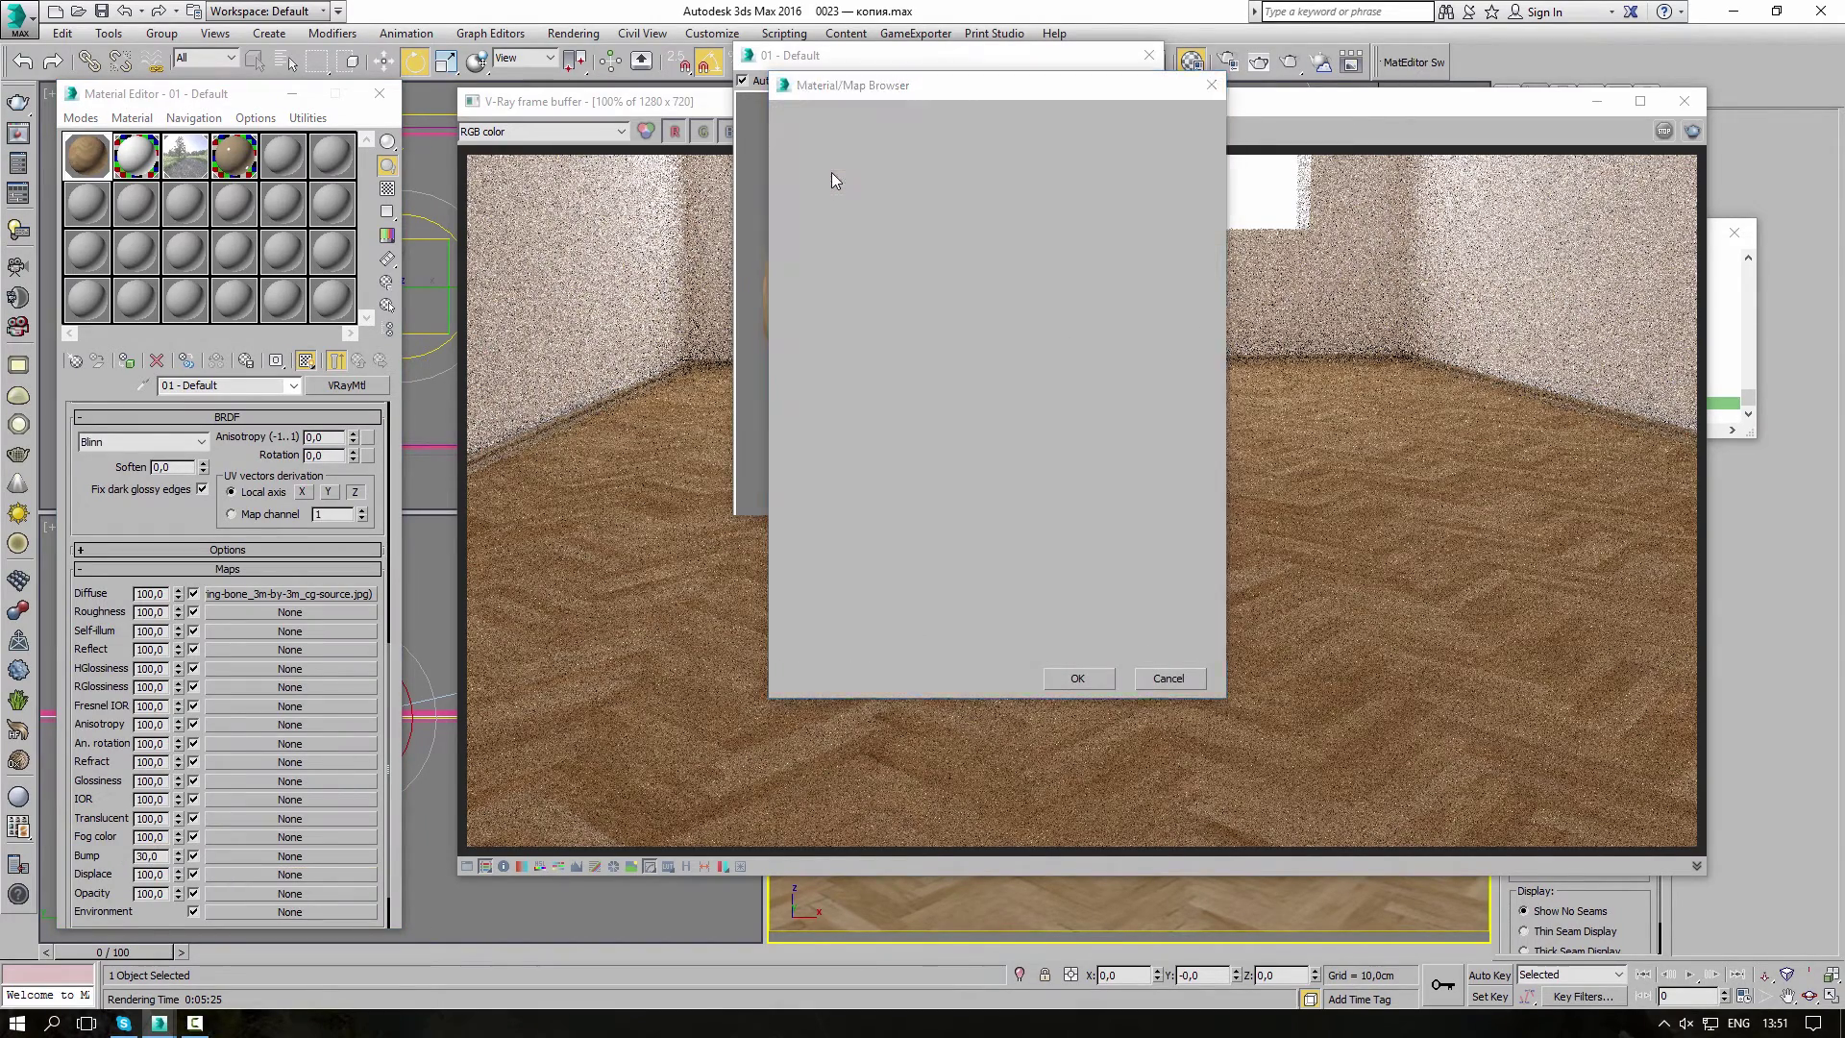
click(564, 170)
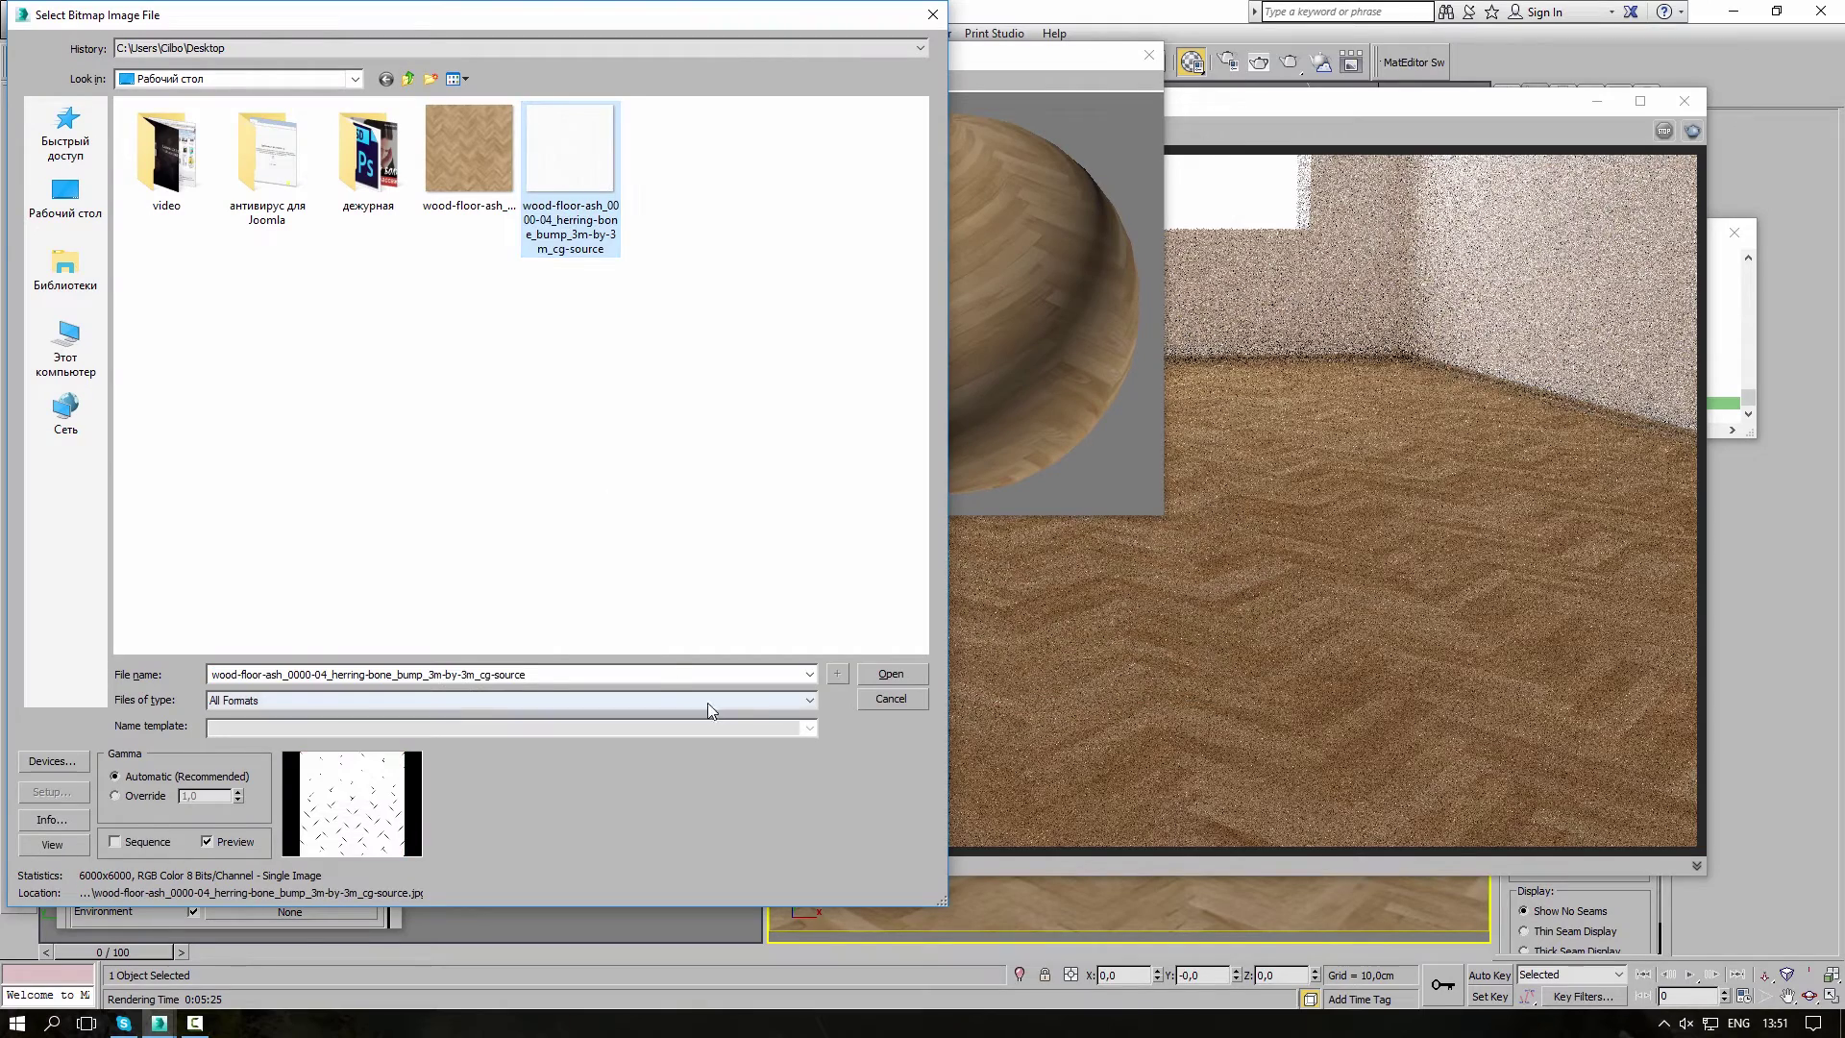
click(893, 671)
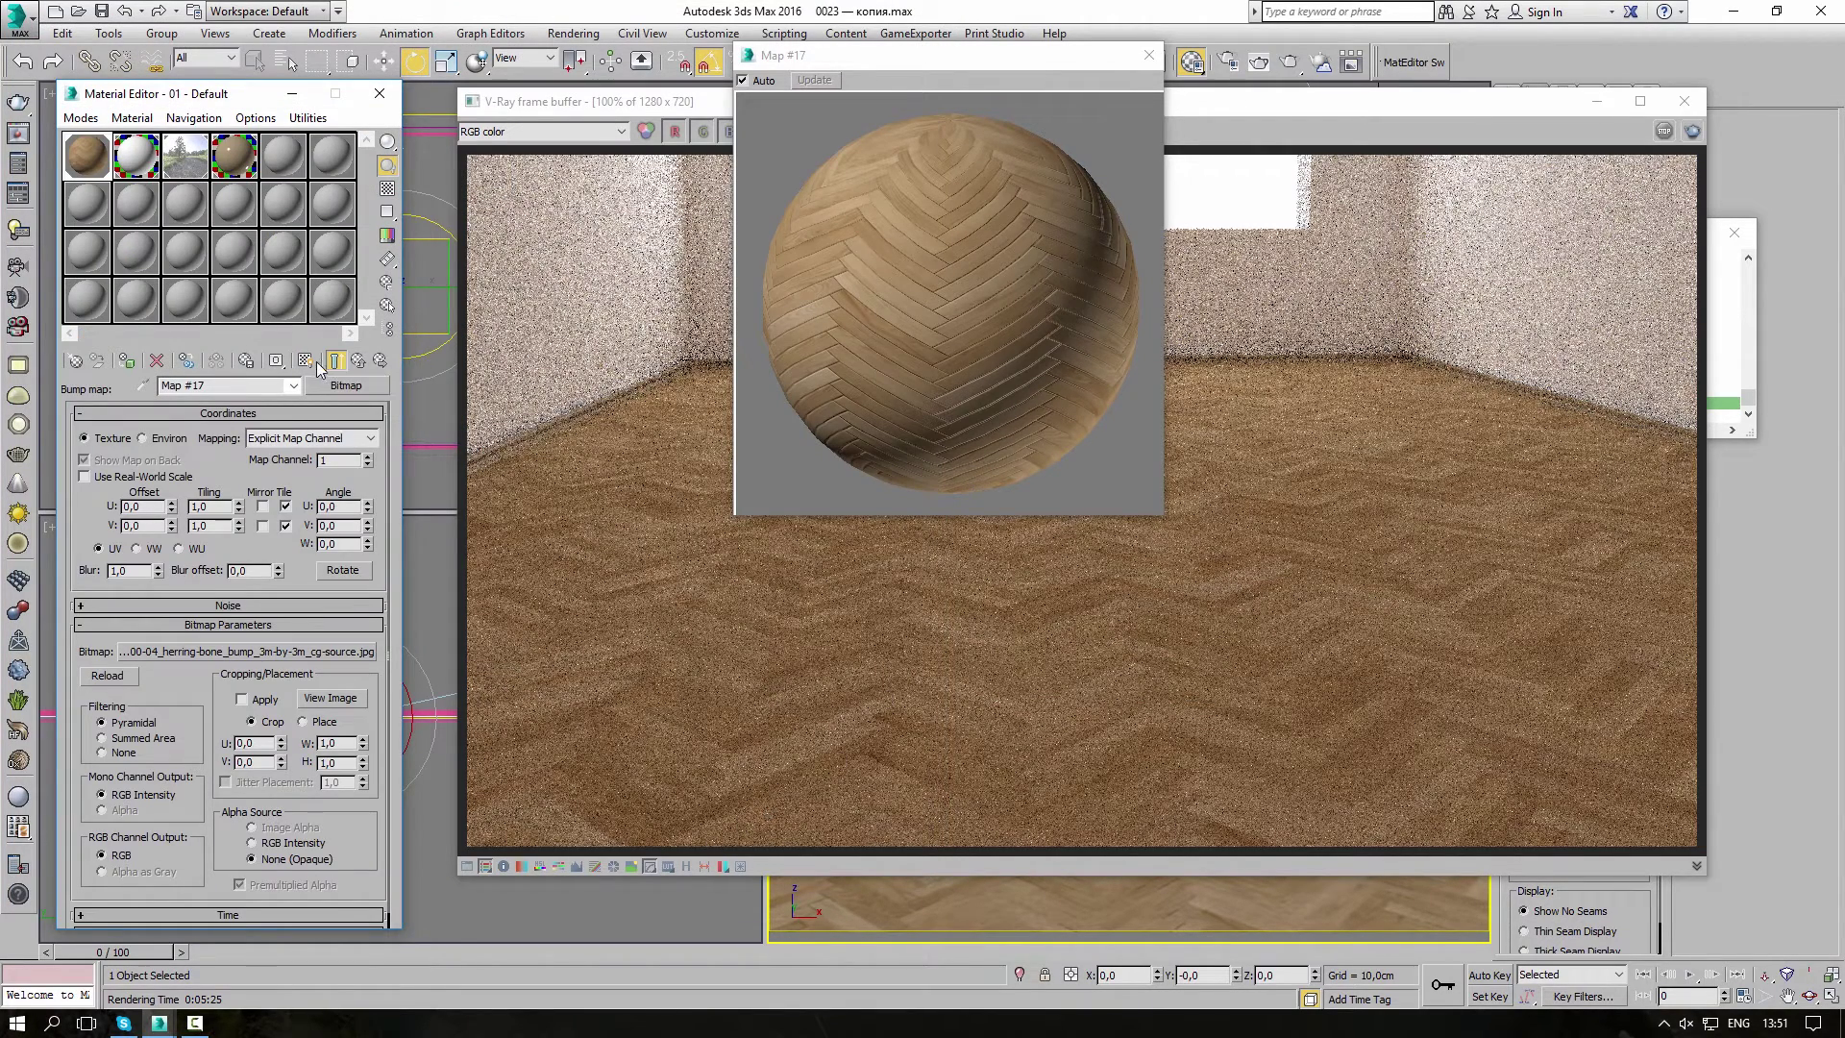
click(358, 362)
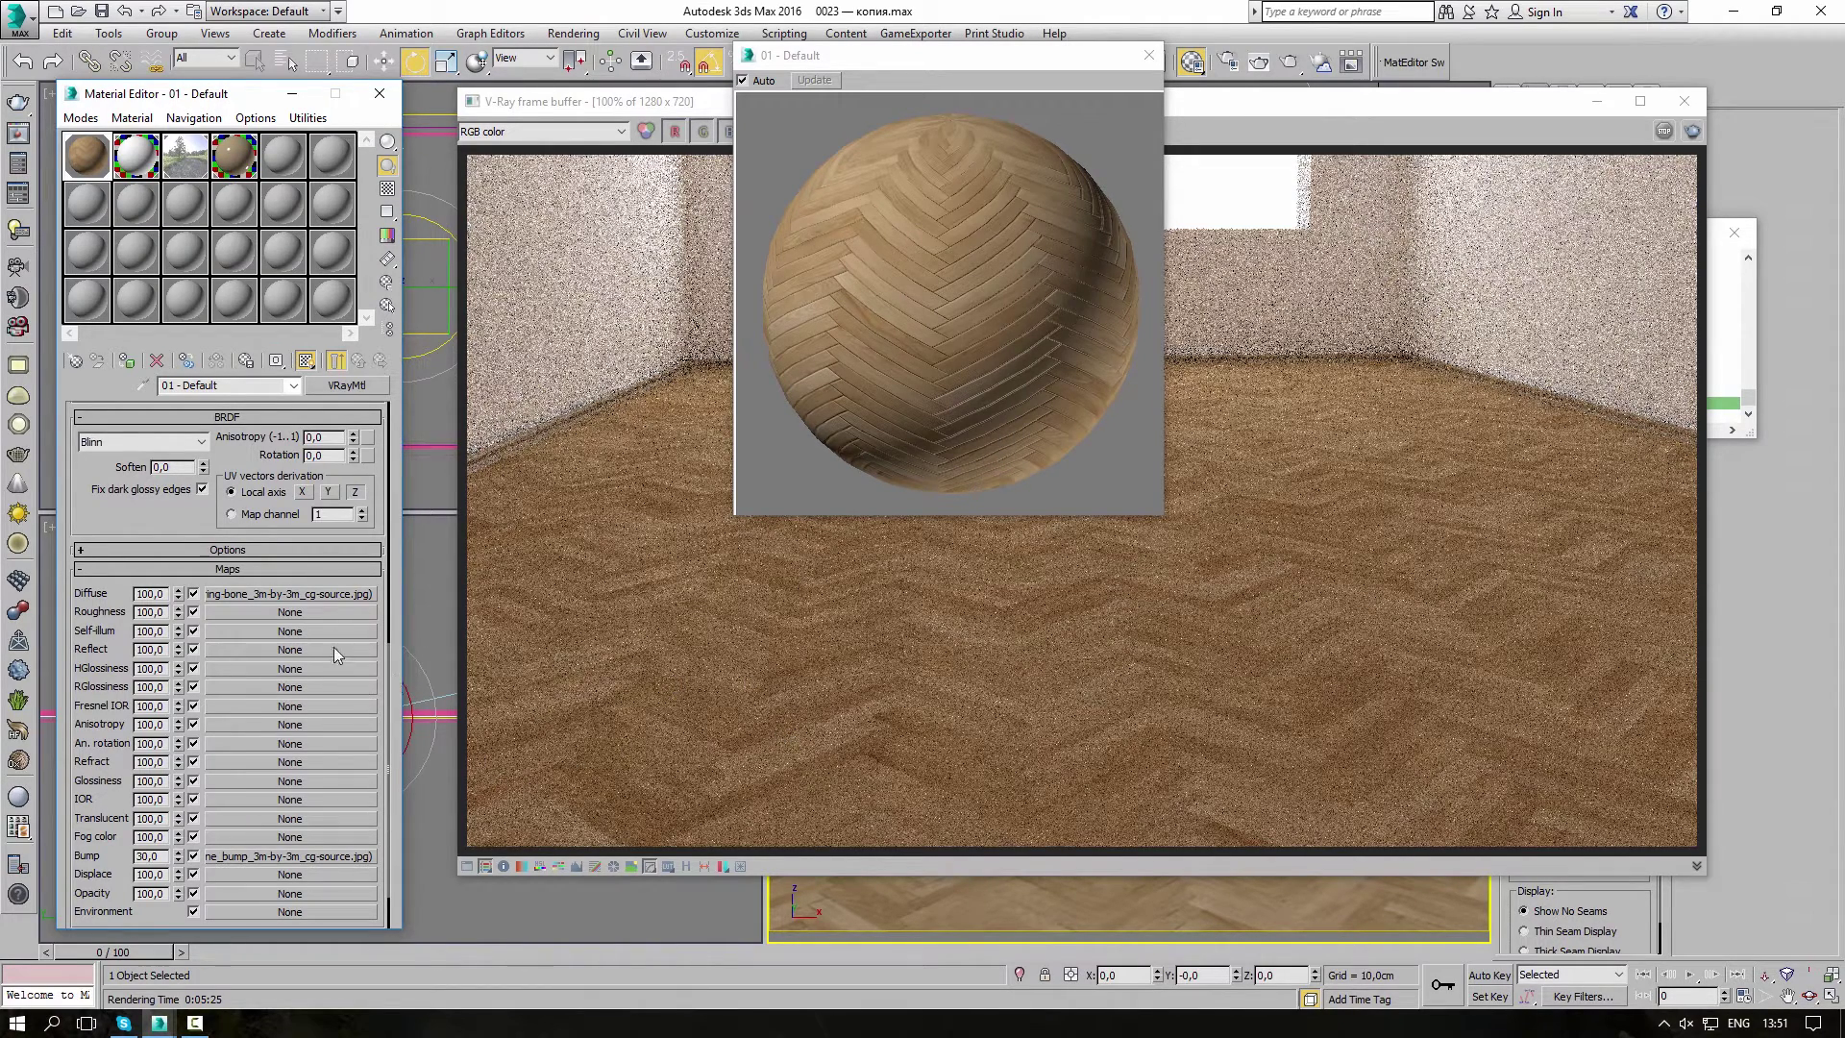
- Set the parquet material's Reflect colour to a mid grey of 122
click(298, 569)
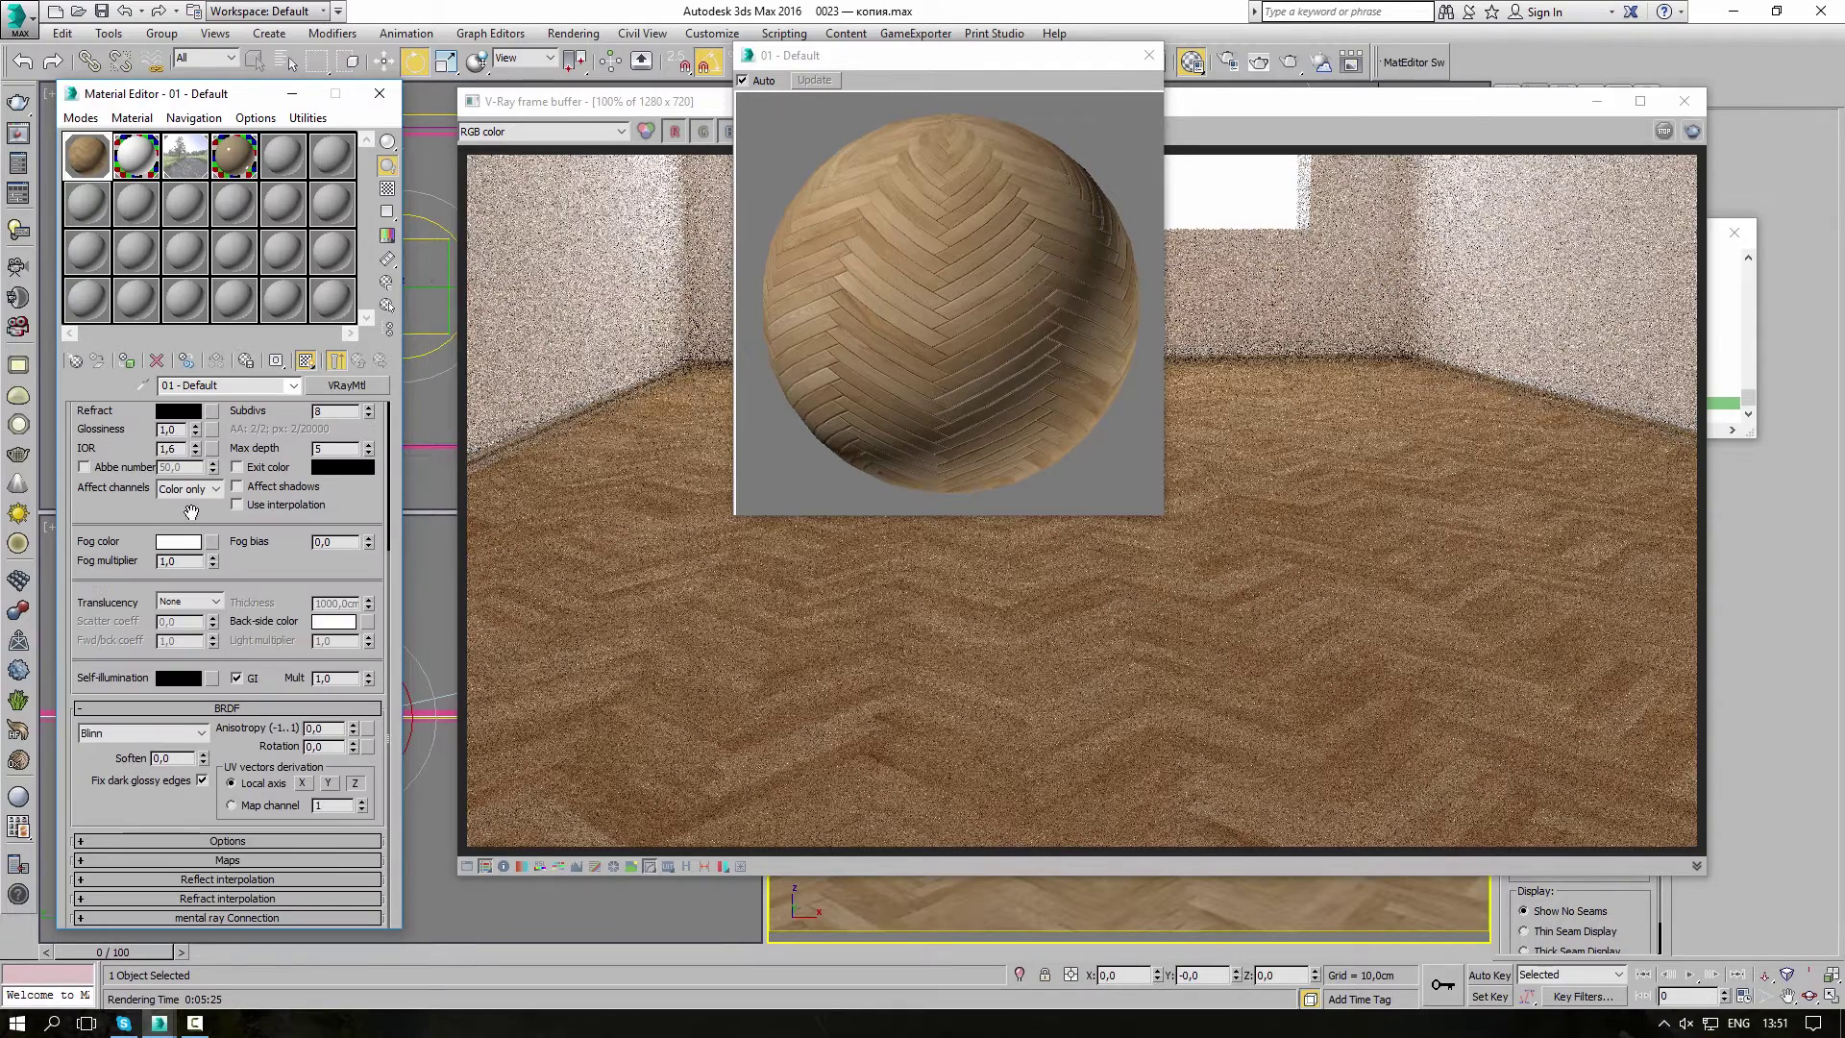
scroll(190, 739, up, 1)
scroll(190, 739, up, 1)
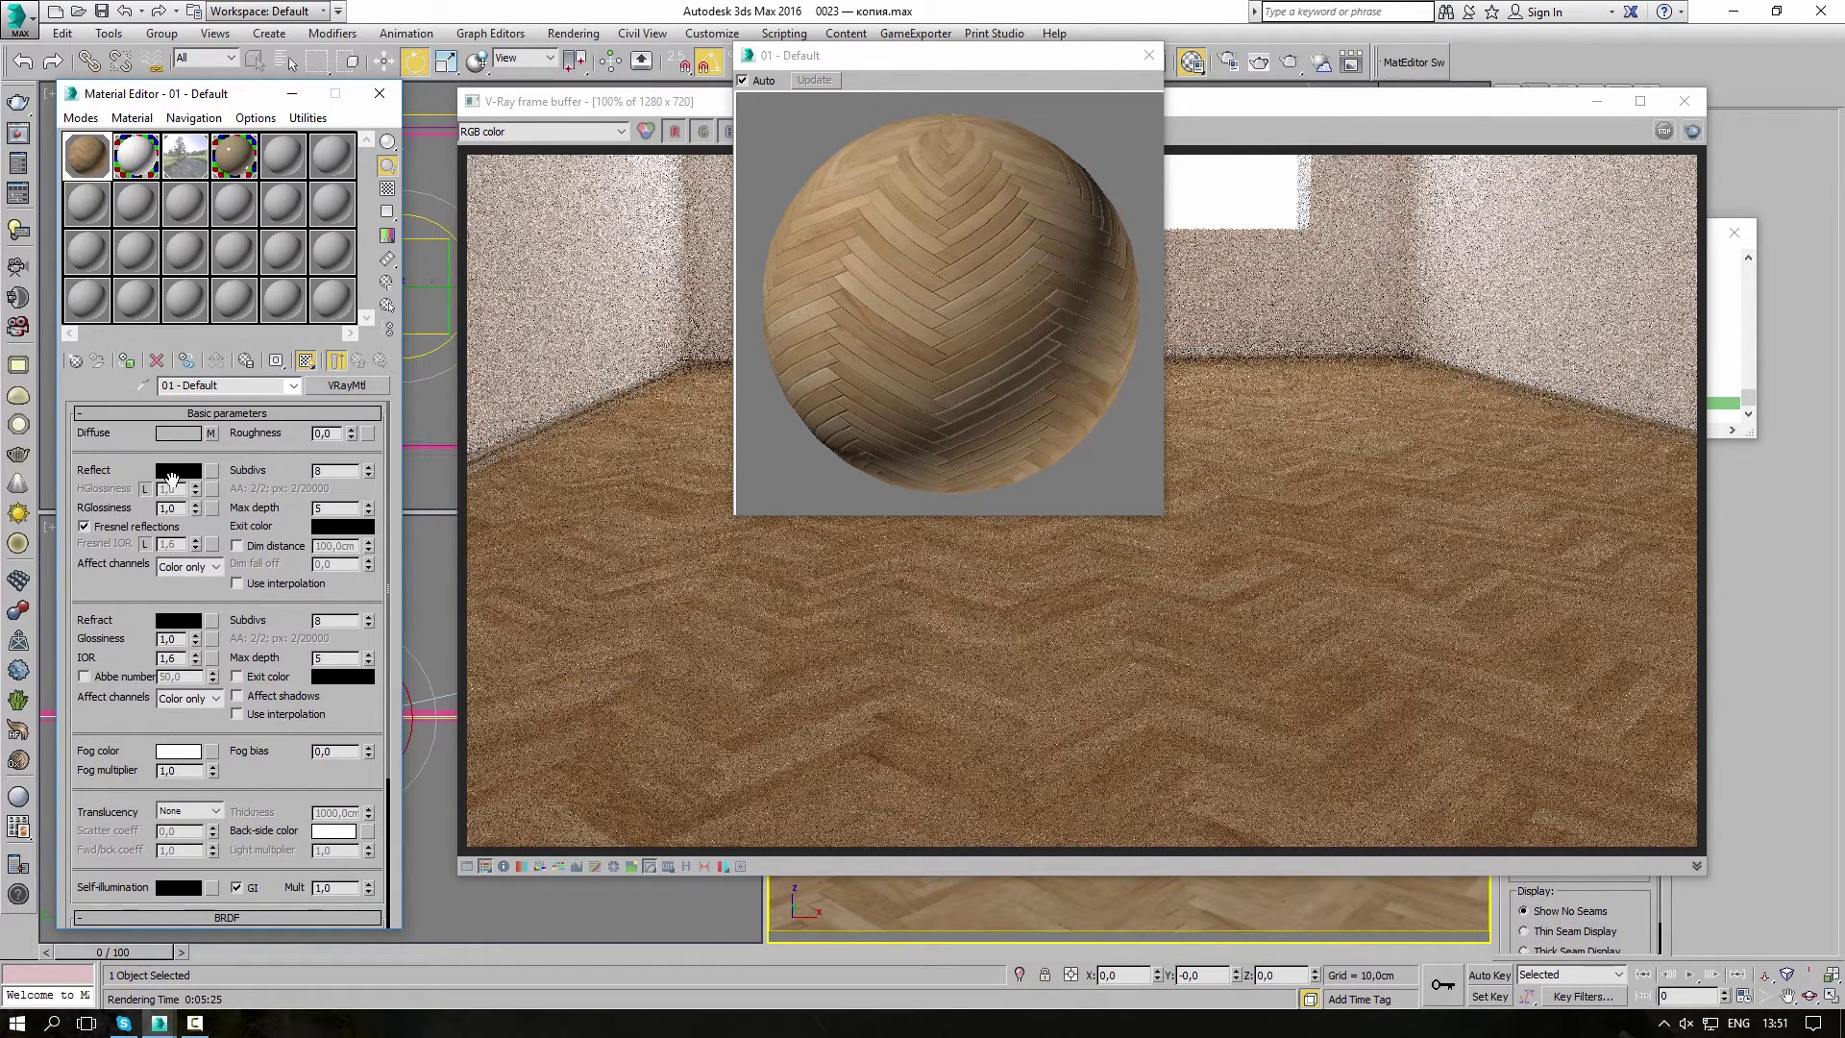
click(175, 473)
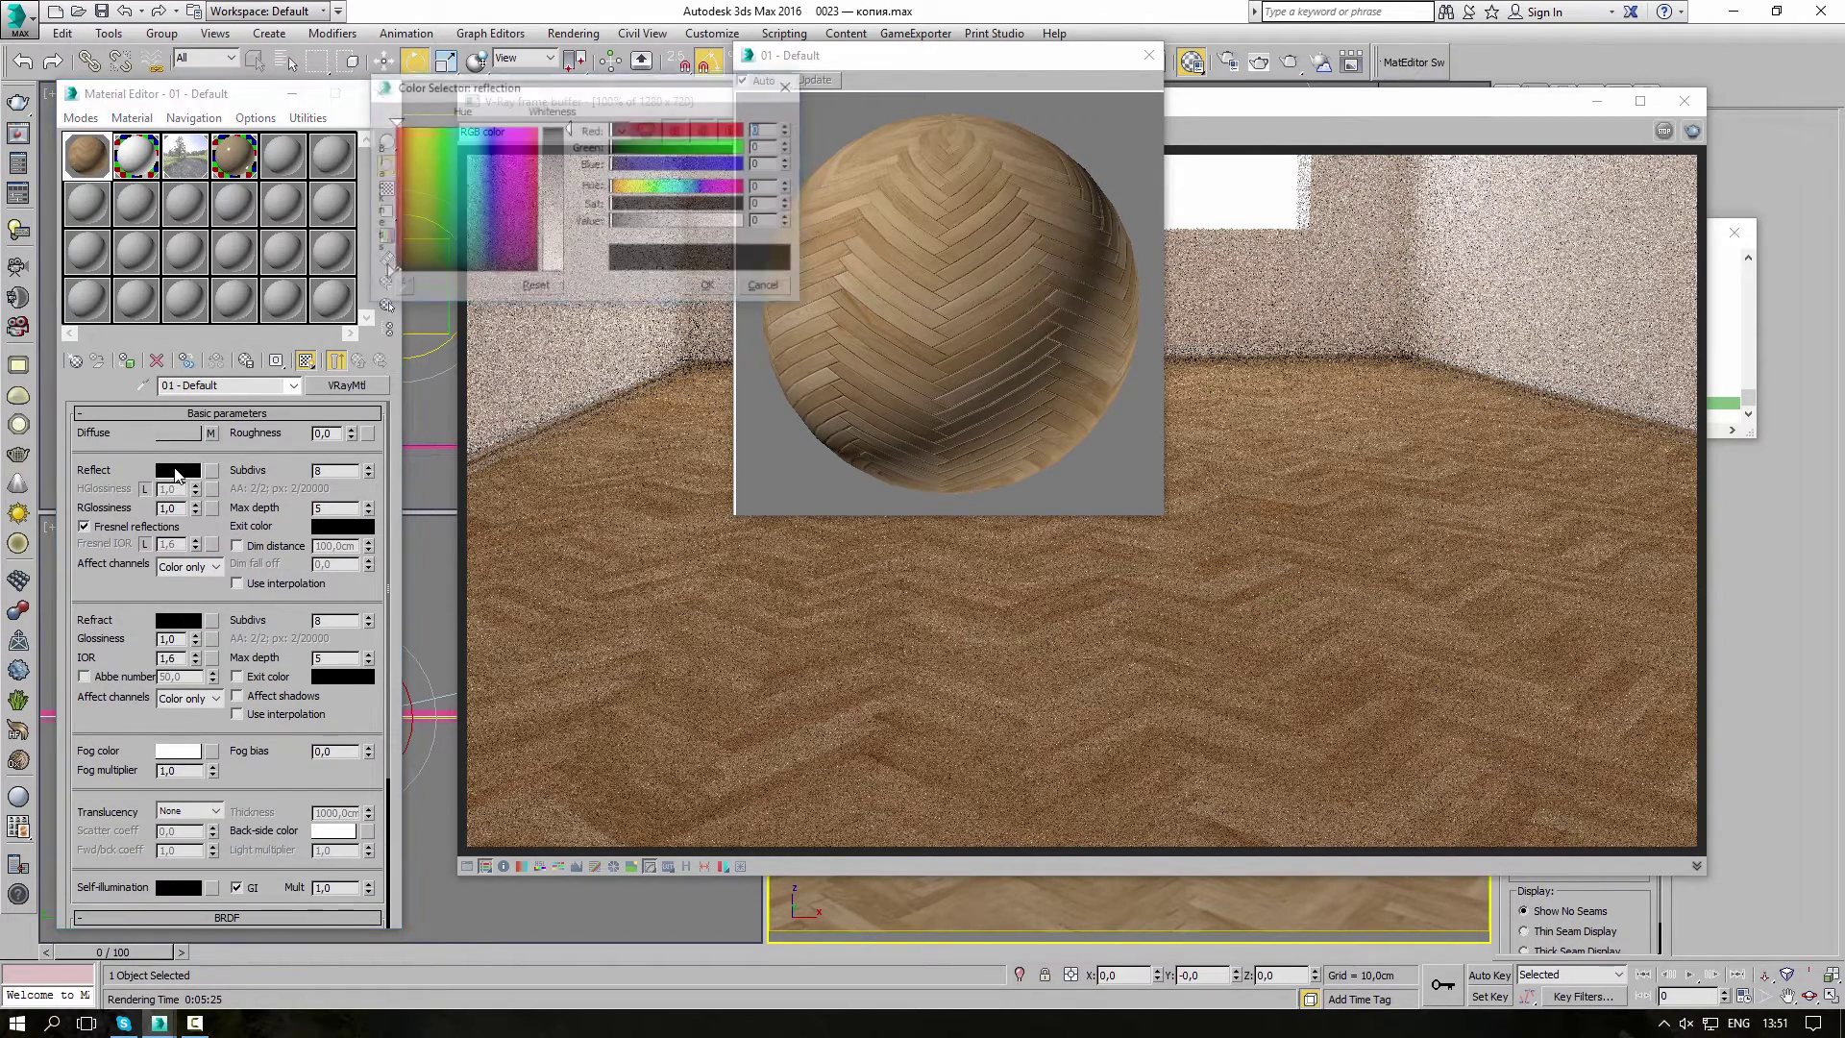
drag(555, 185, 555, 202)
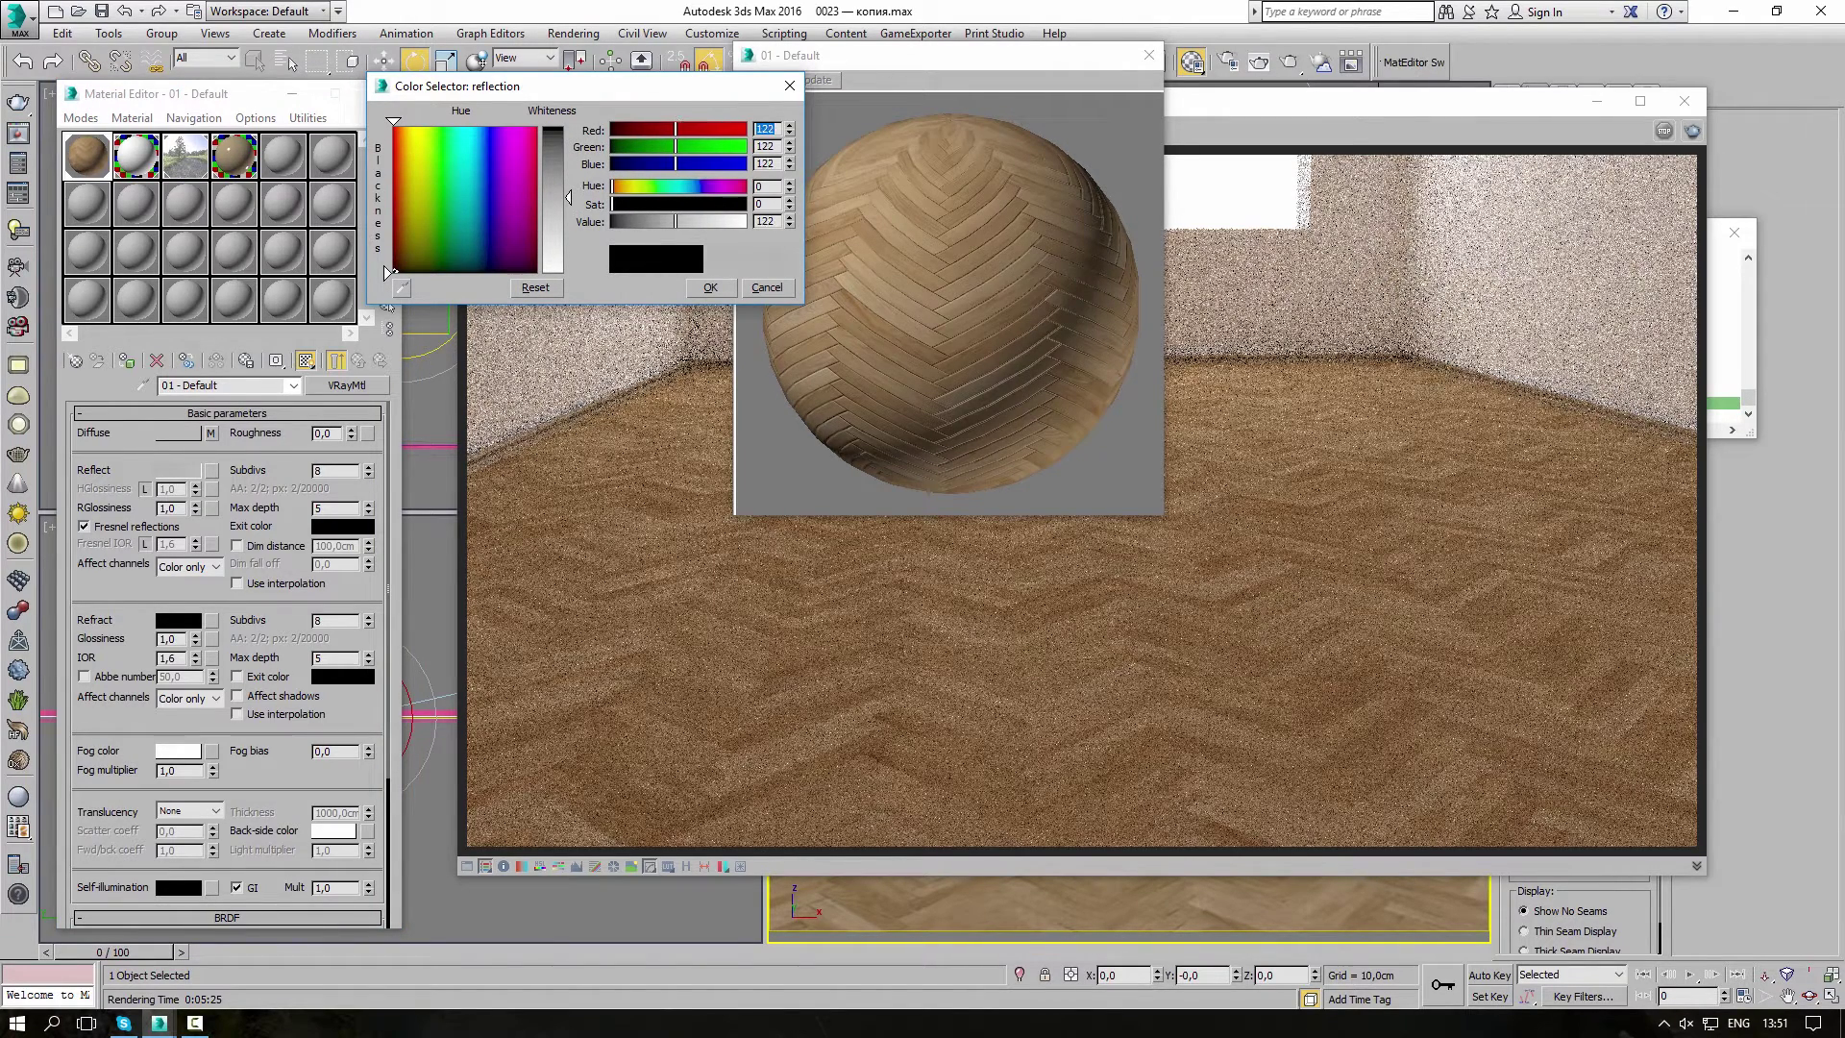
drag(554, 202, 554, 197)
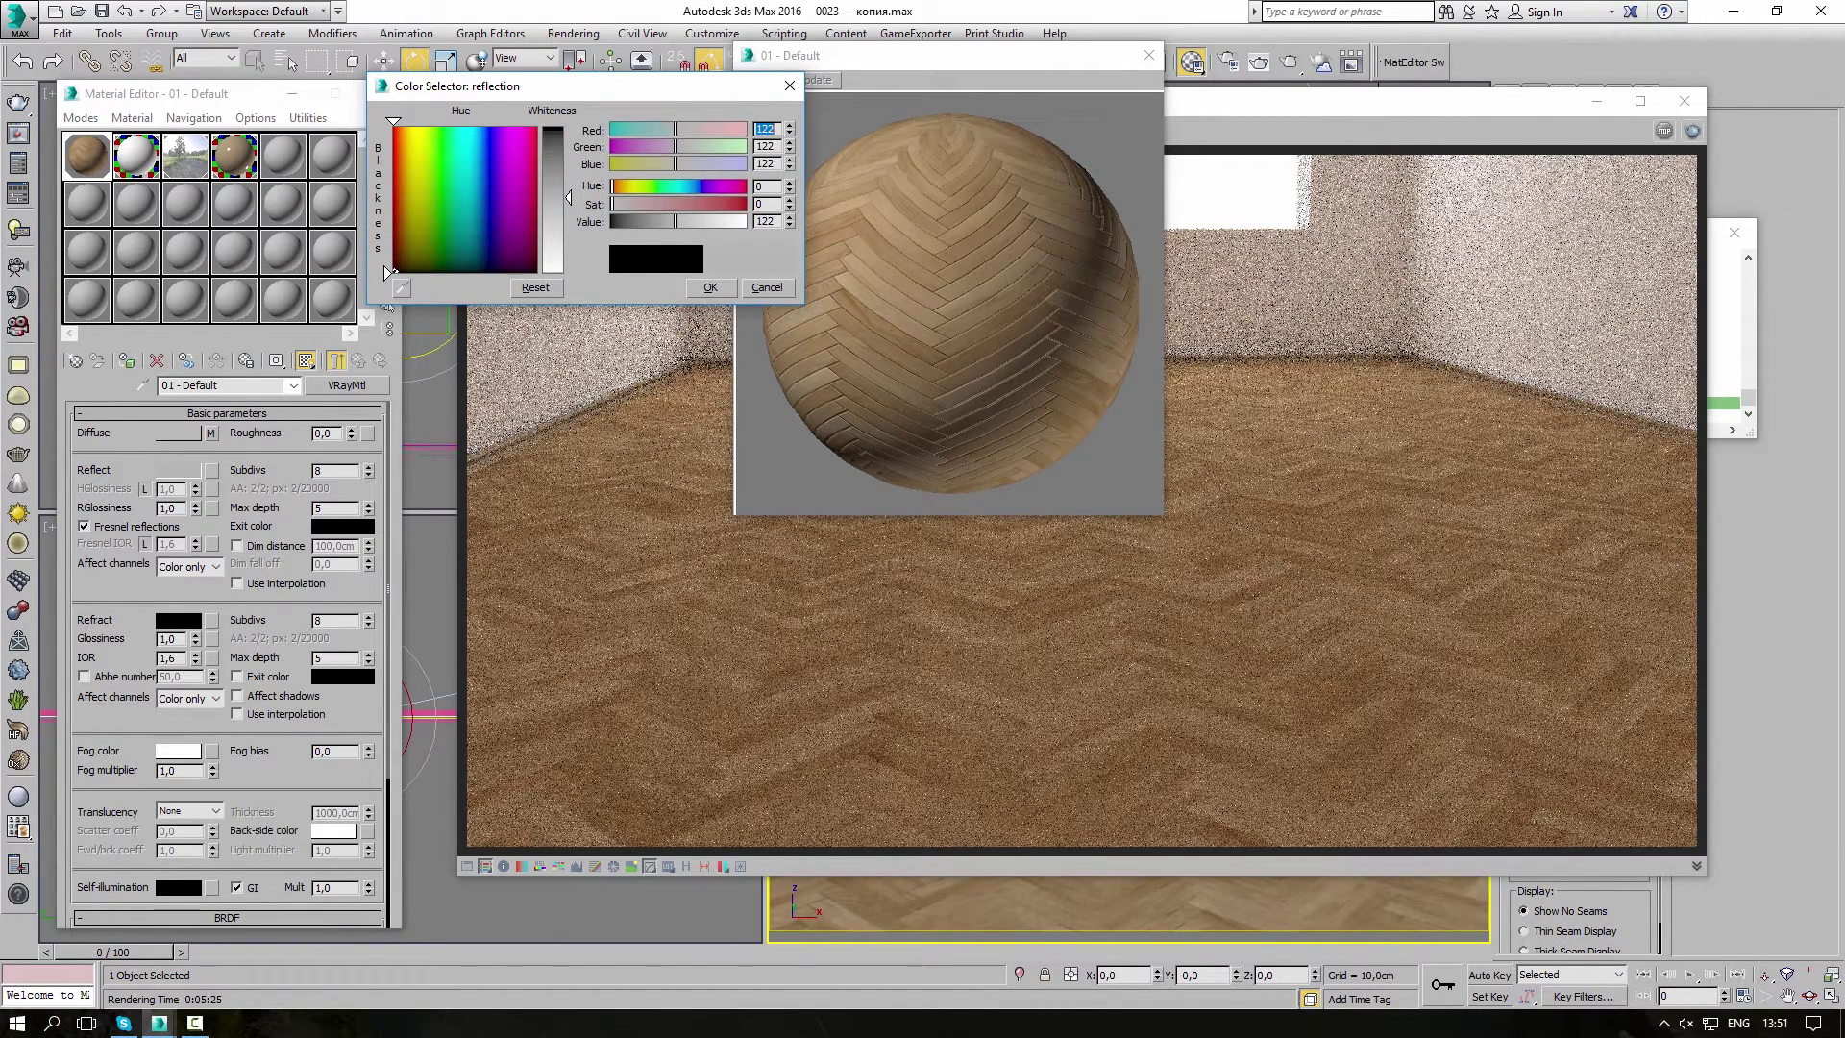
click(710, 288)
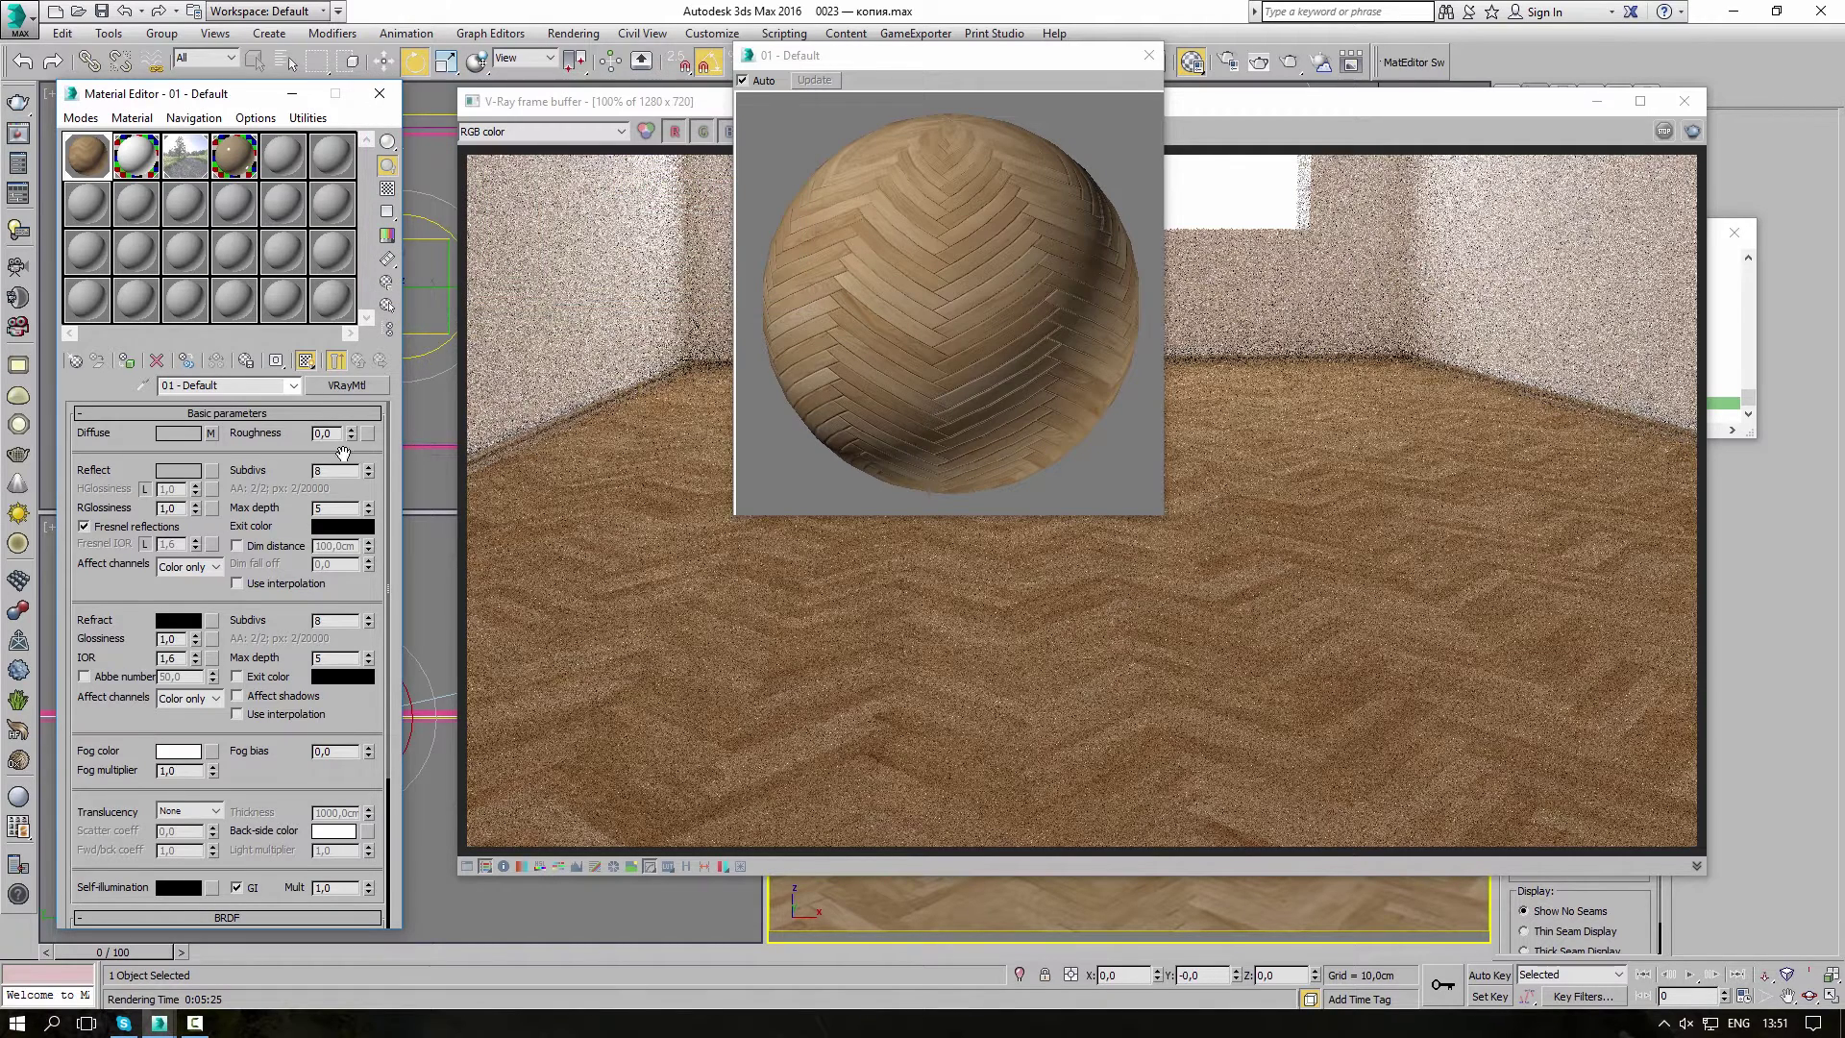
- Lower reflection glossiness to about 0,8 and close the enlarged sample preview
click(198, 511)
click(198, 511)
click(198, 511)
click(198, 511)
click(198, 511)
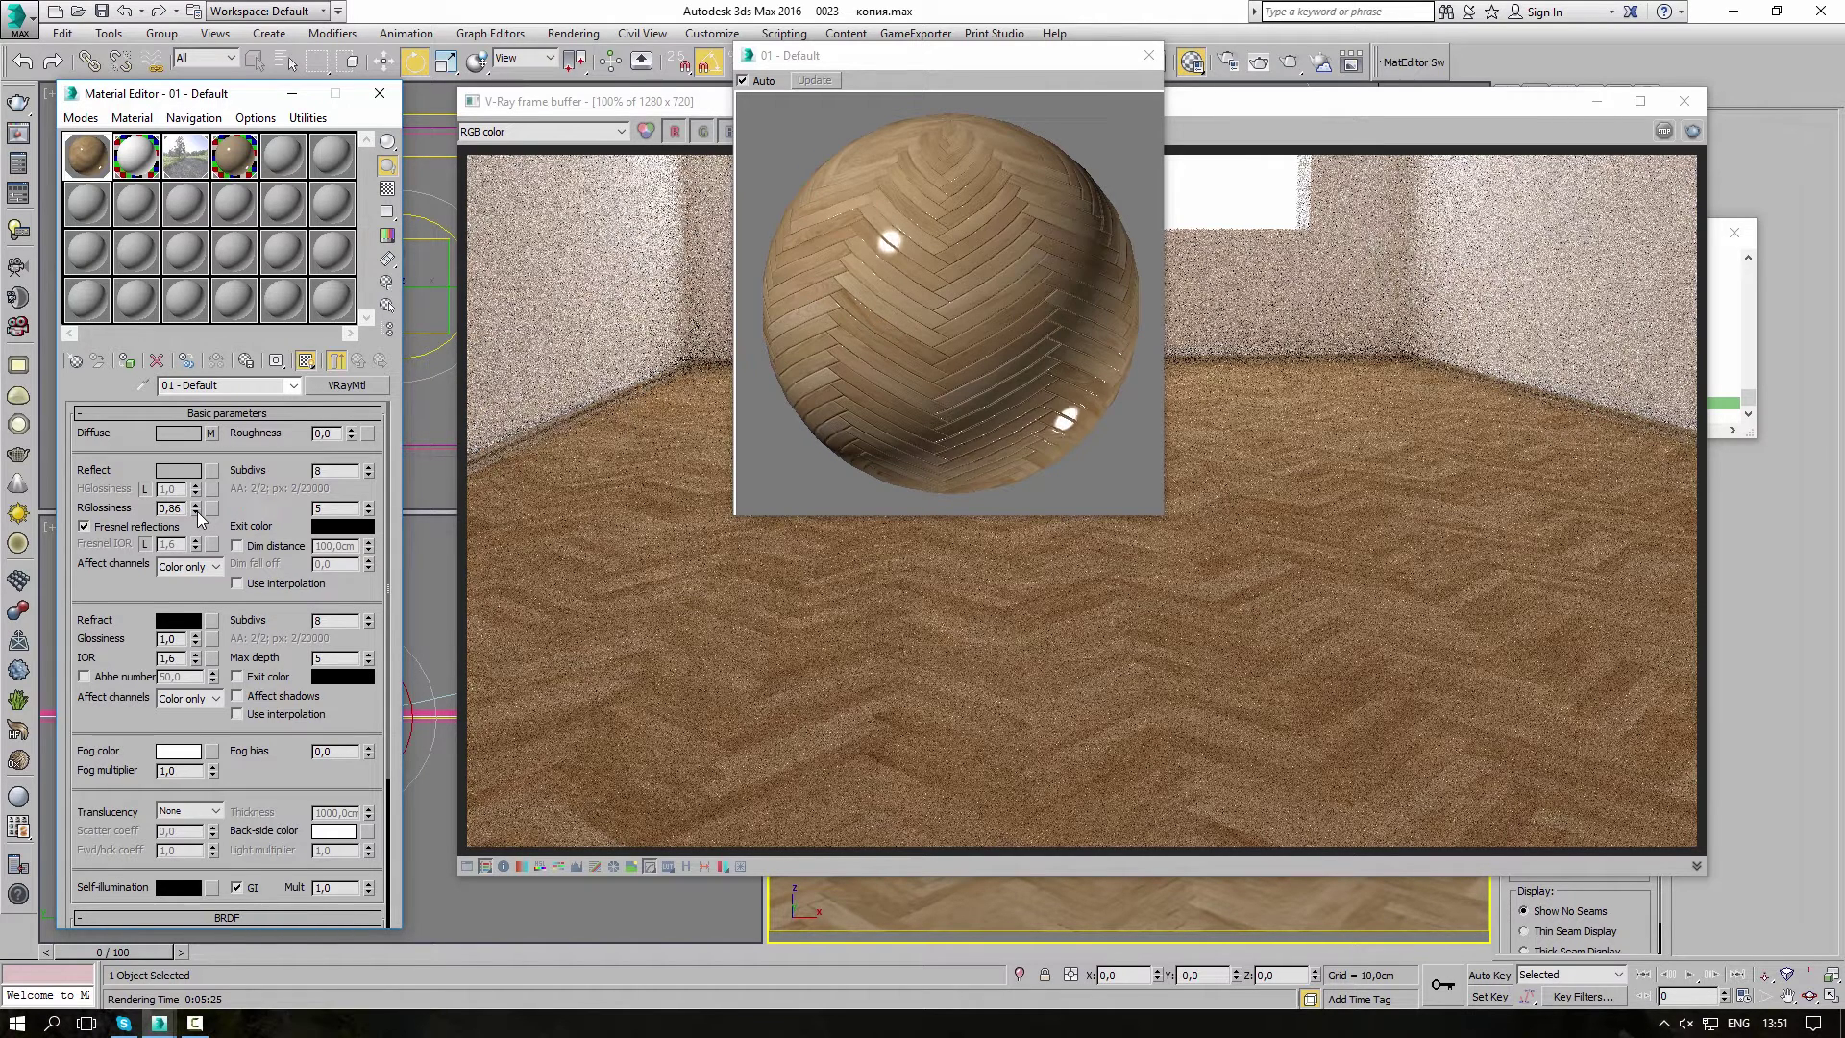
click(198, 511)
click(198, 511)
click(197, 511)
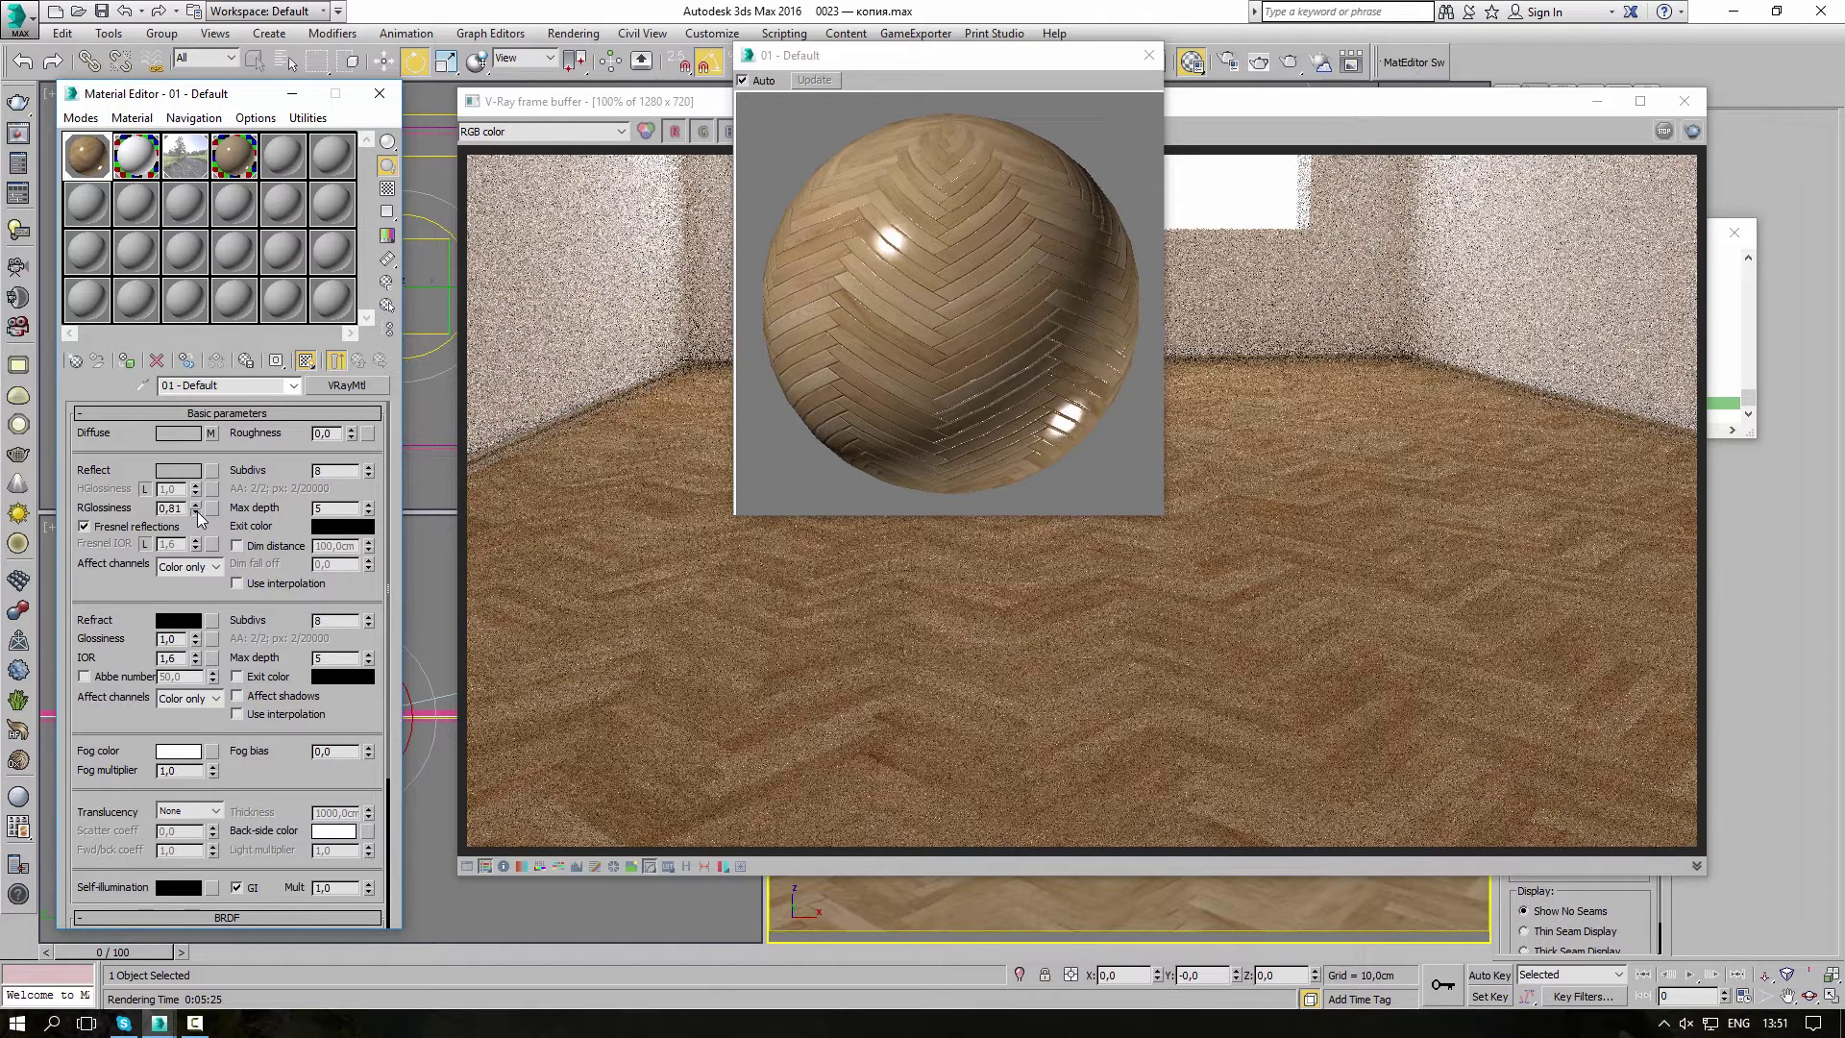
click(198, 511)
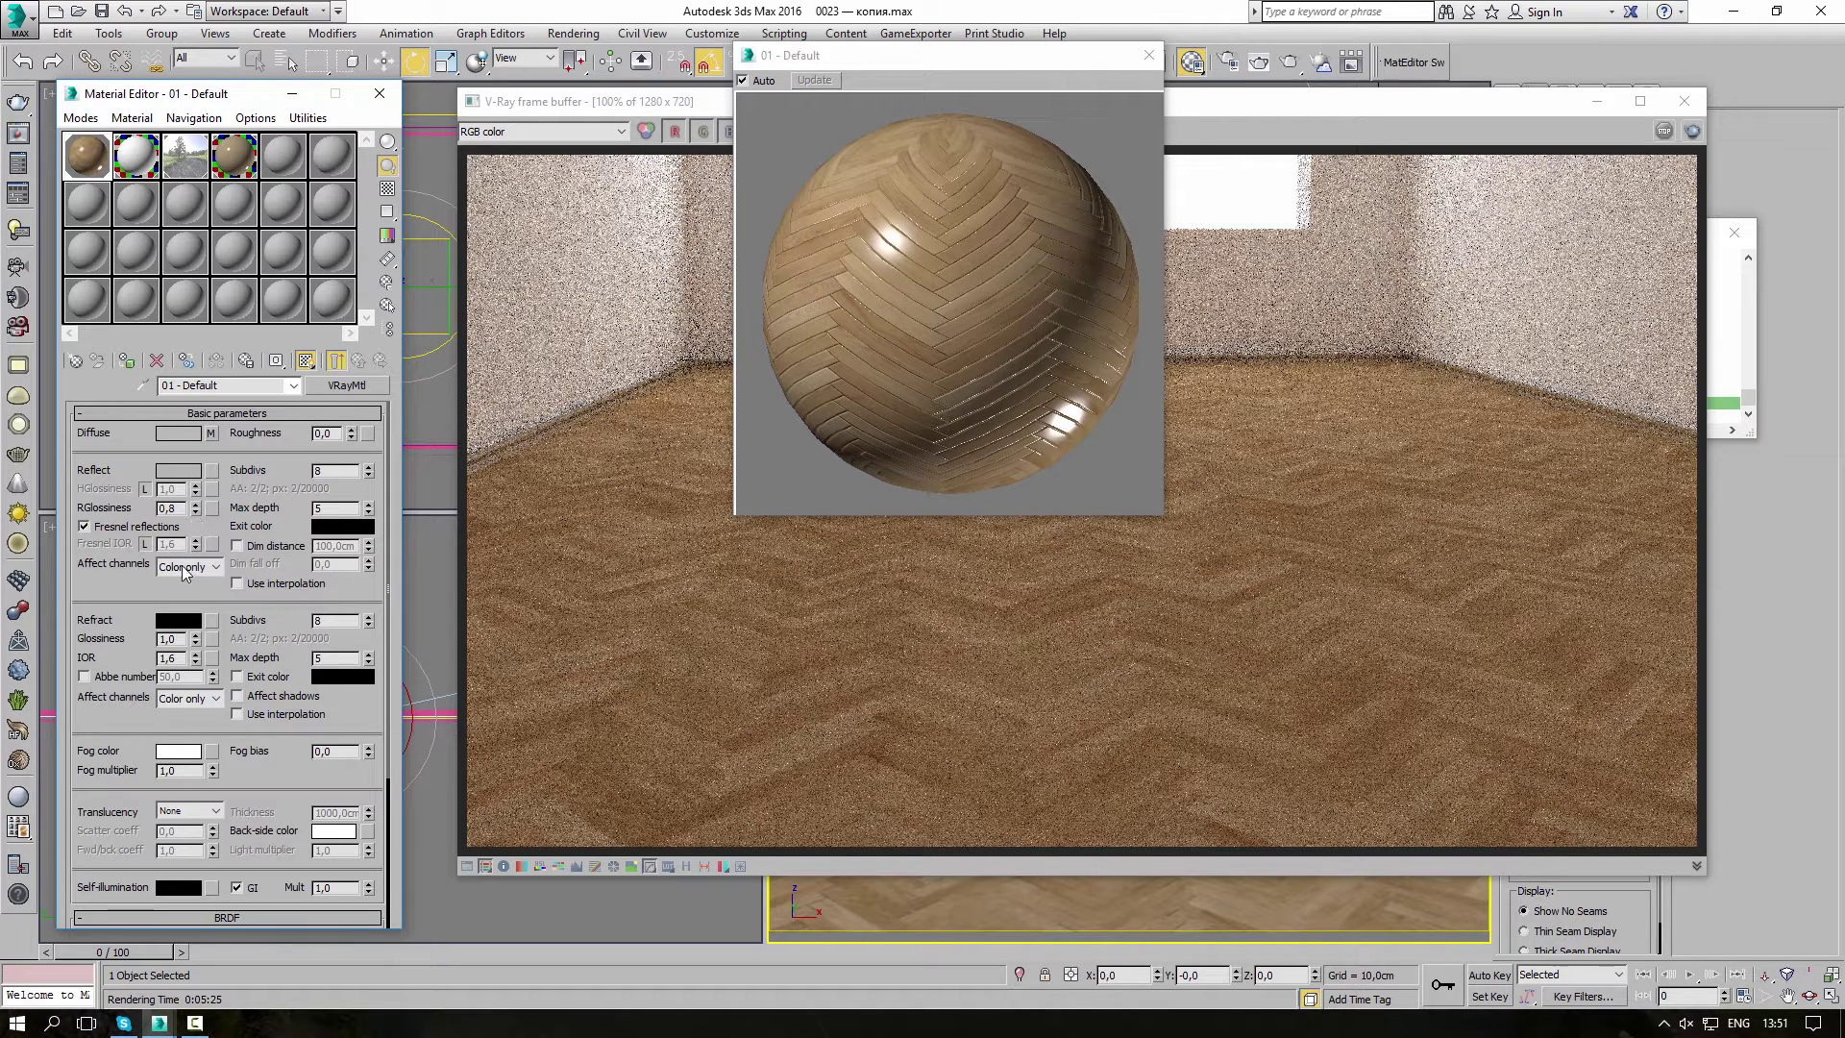
click(1149, 57)
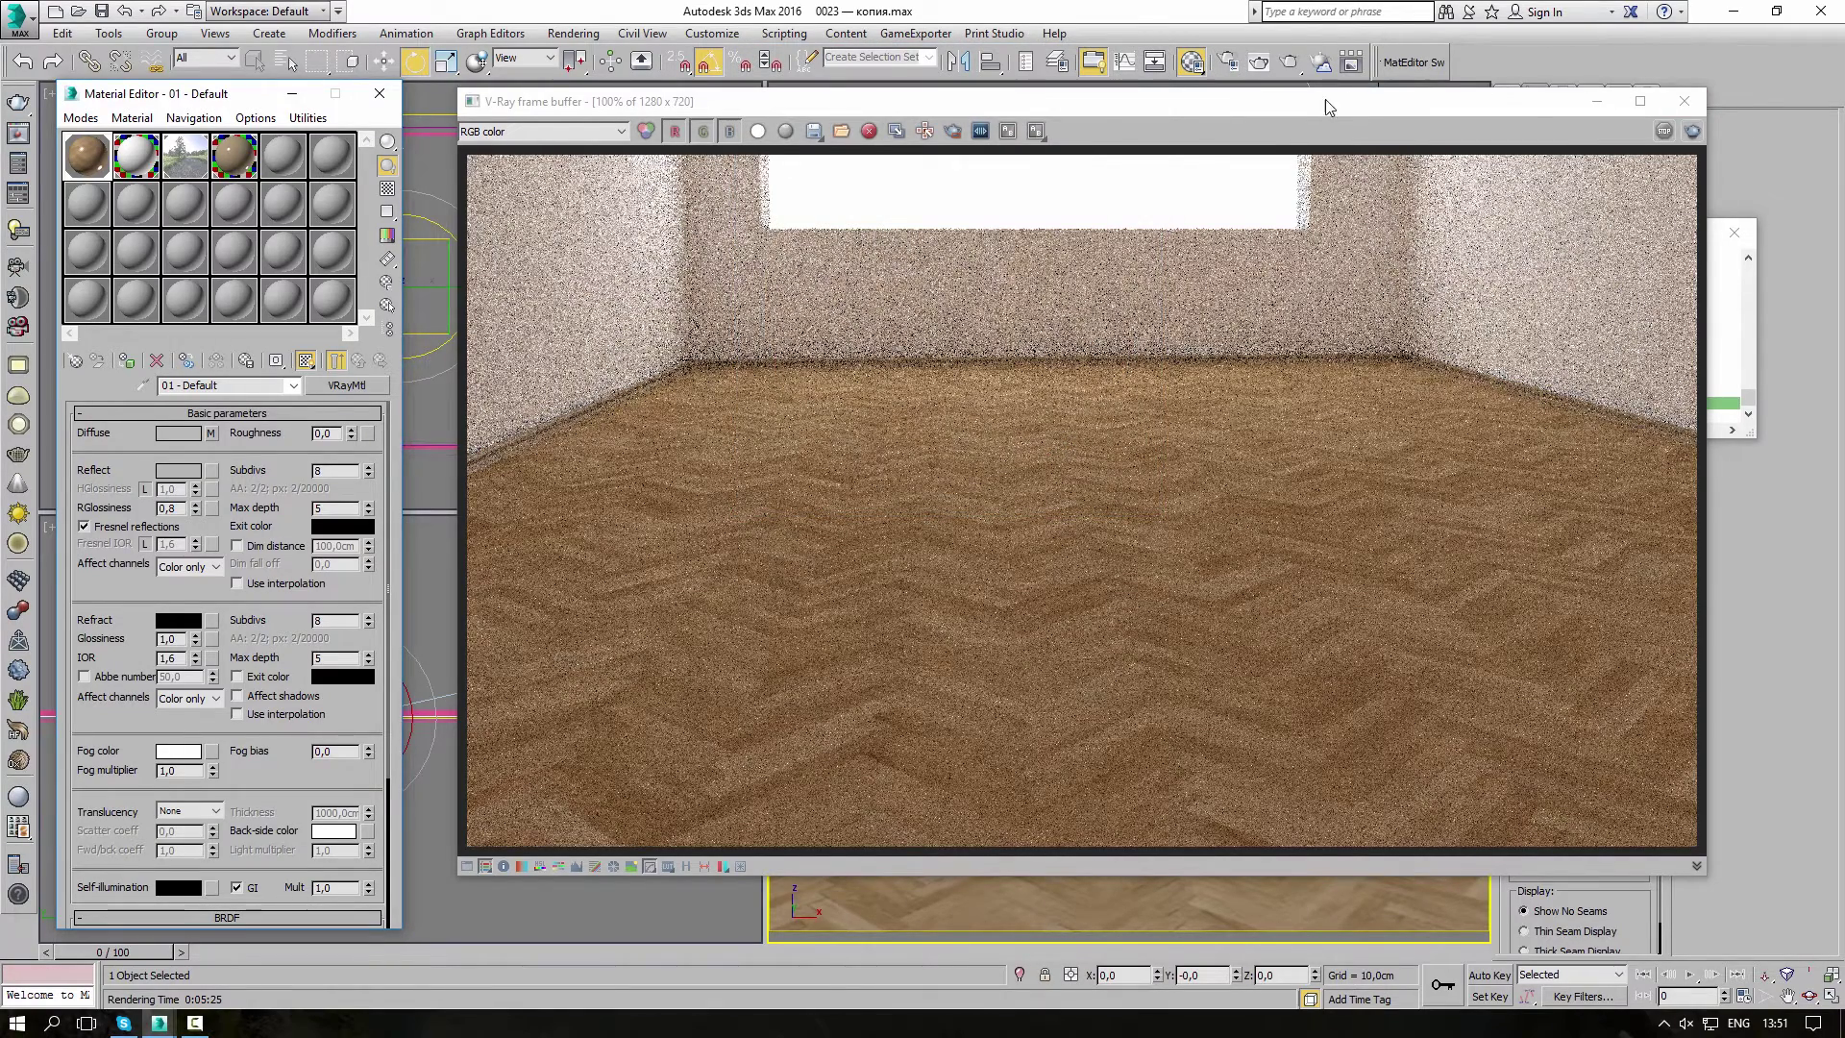
- Re-render the room in V-Ray to show the glossy reflective parquet floor
drag(1322, 101, 1284, 116)
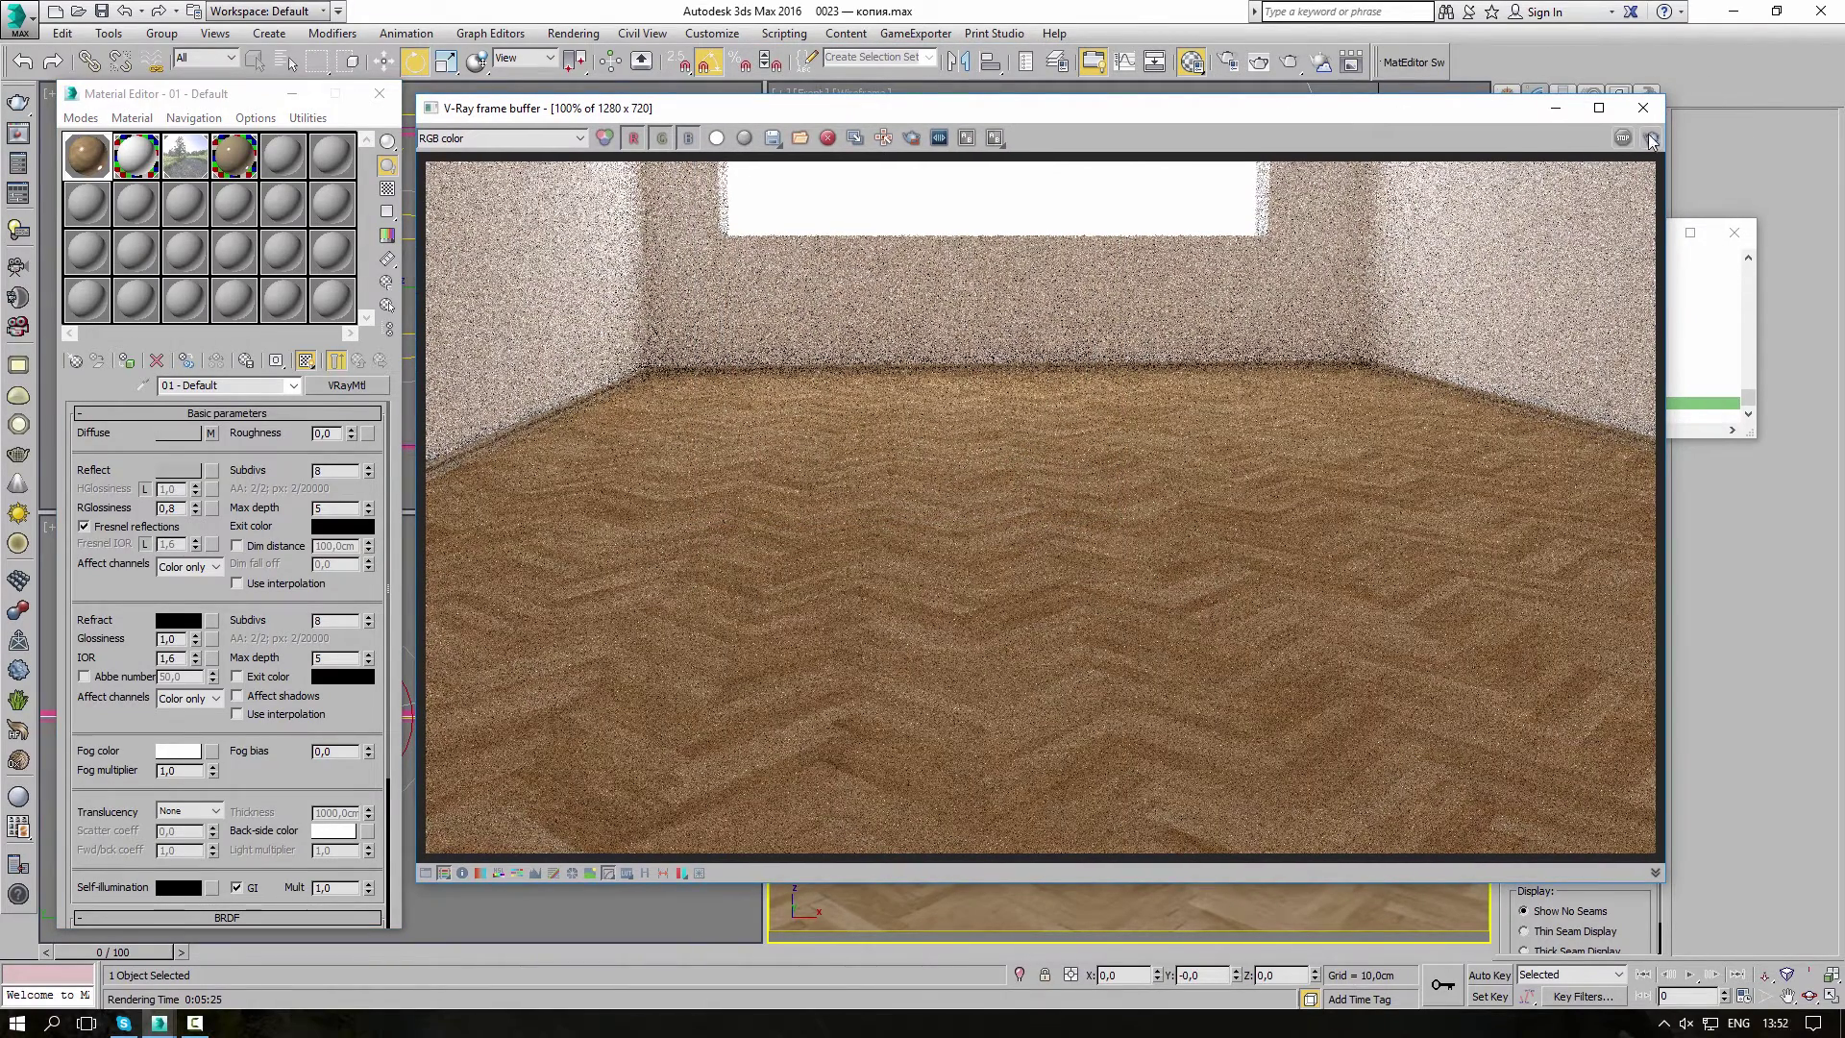
drag(1455, 118, 1369, 114)
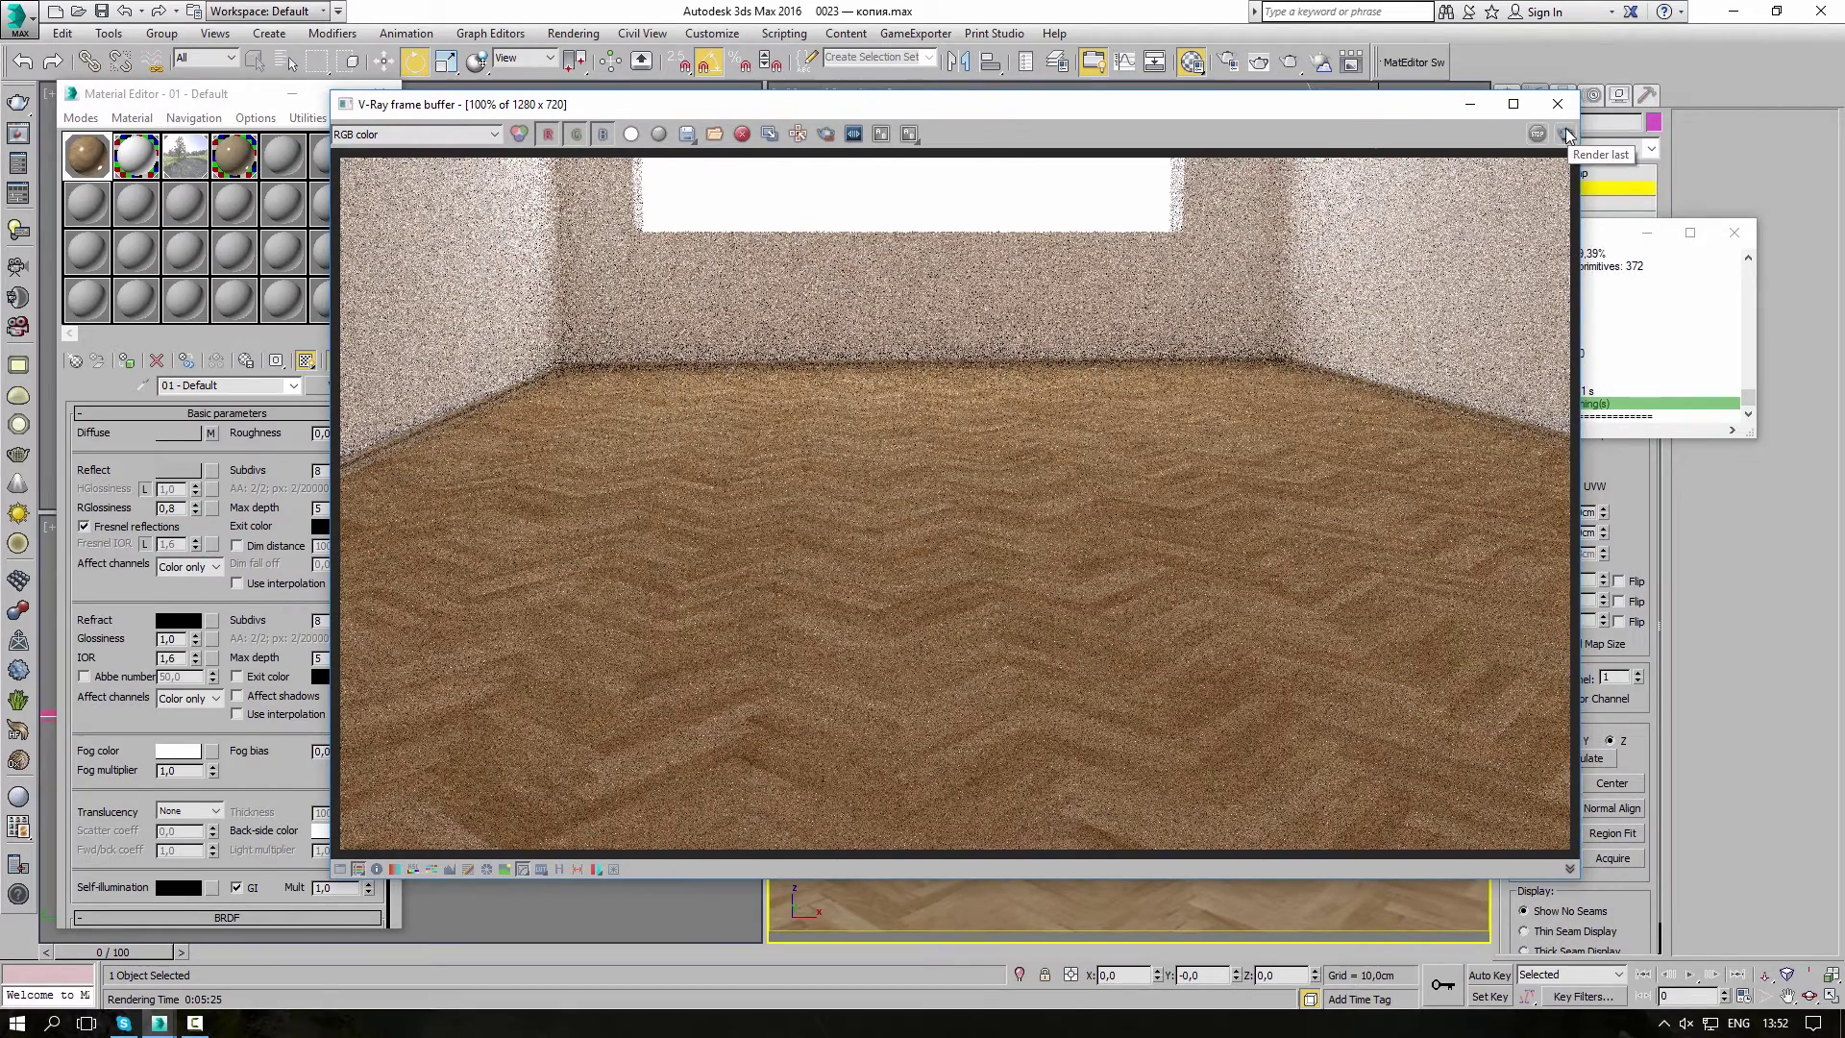
click(1565, 132)
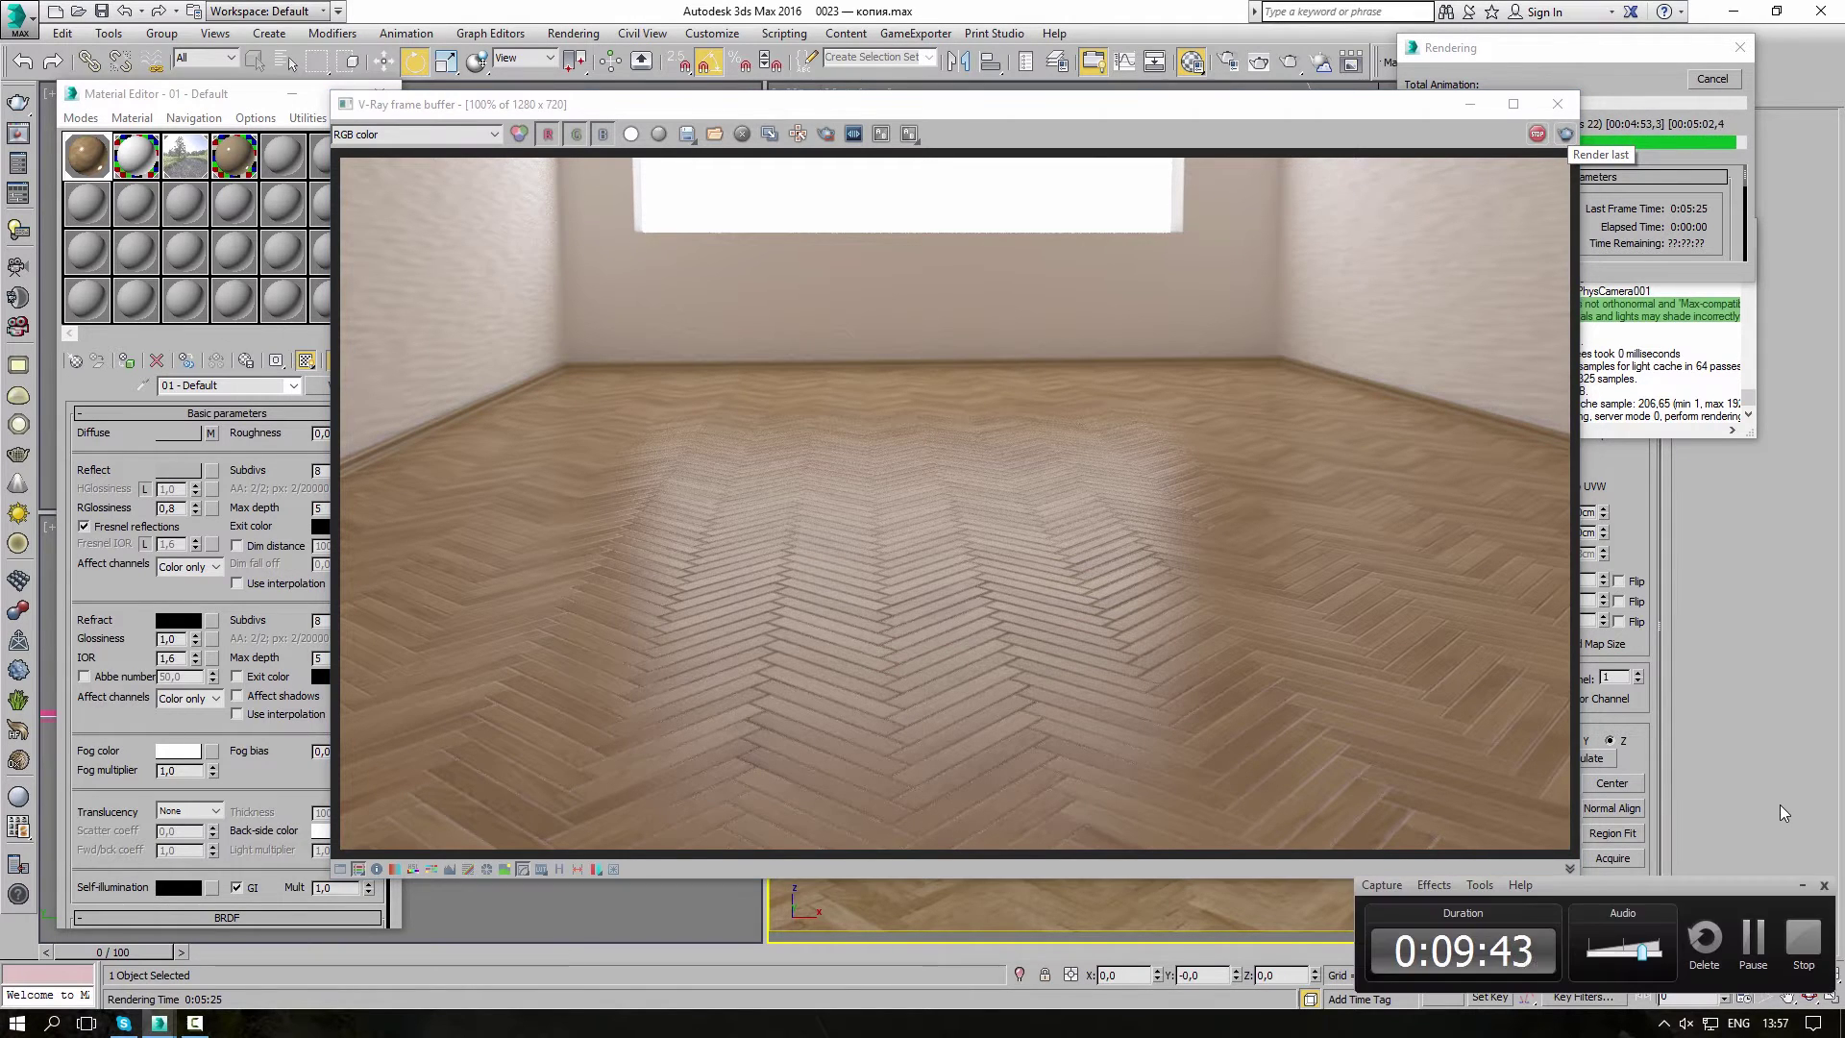
click(1800, 886)
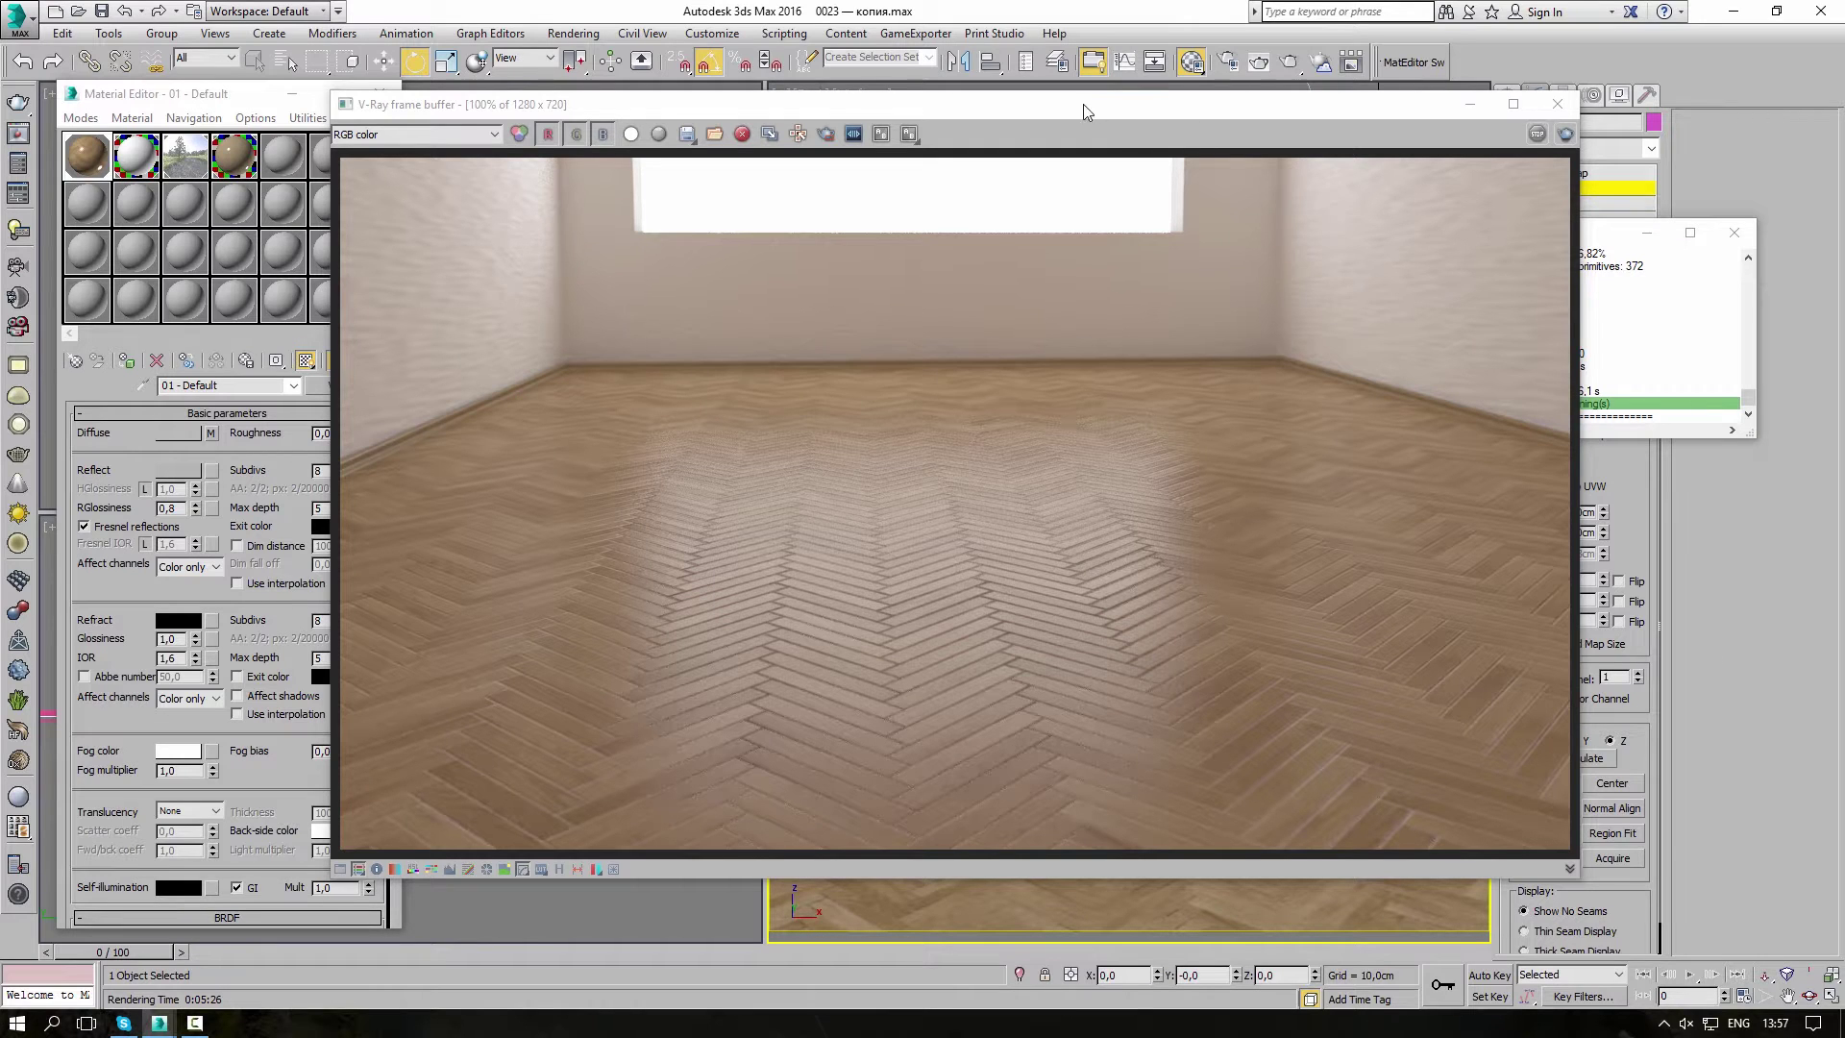
drag(1083, 106, 1125, 83)
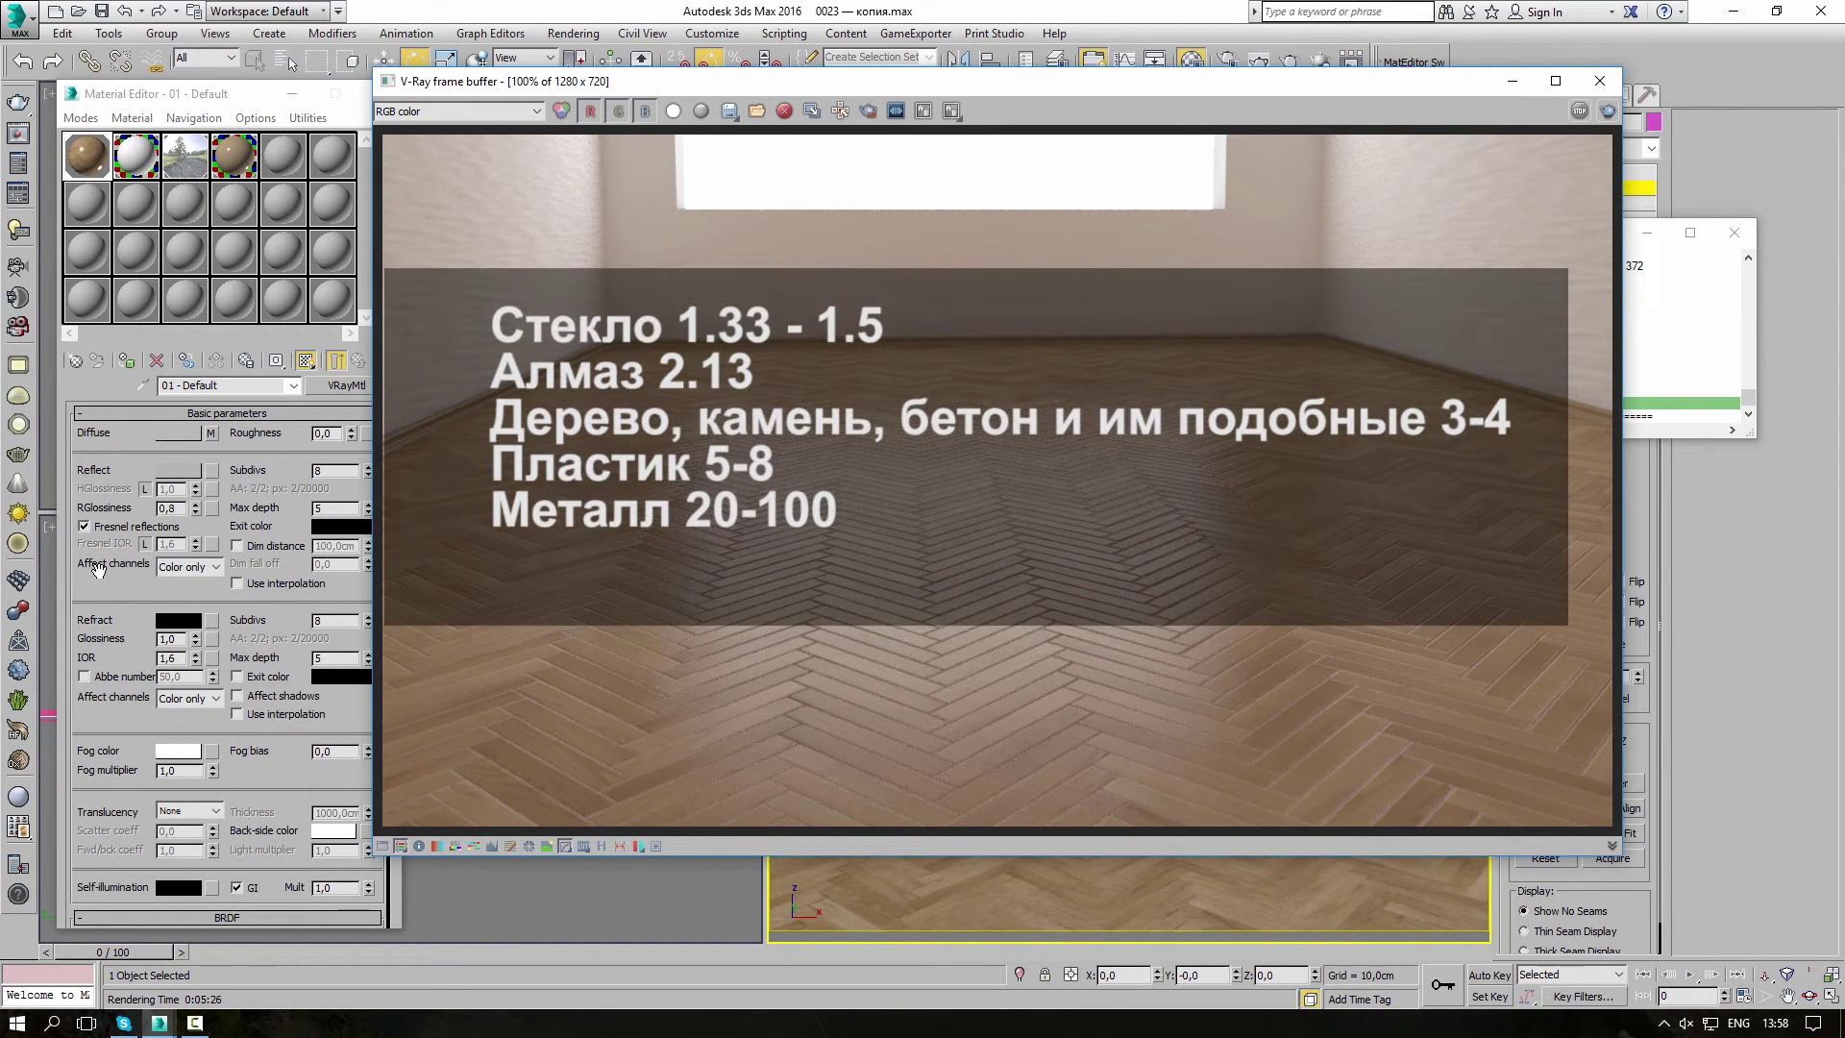
- Unlock the parquet material's Fresnel IOR and set it to 4.0
click(144, 543)
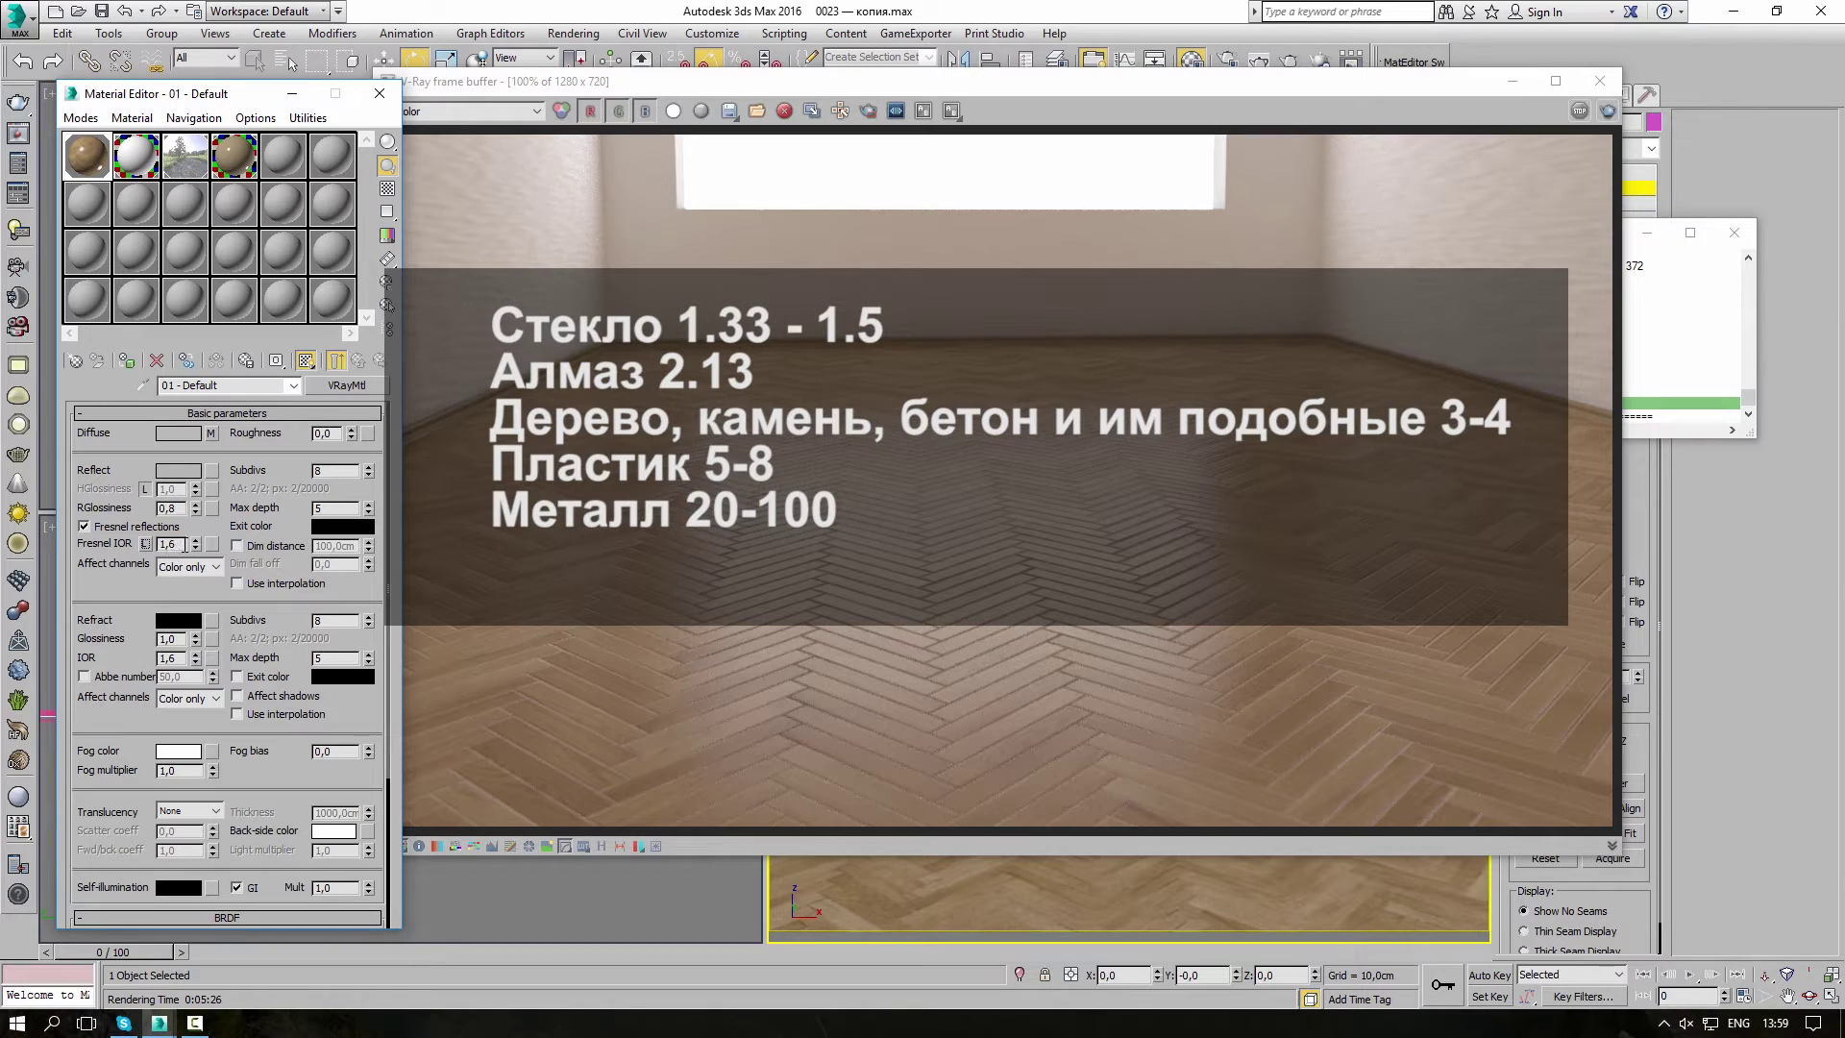
double_click(173, 544)
text(4)
key(Return)
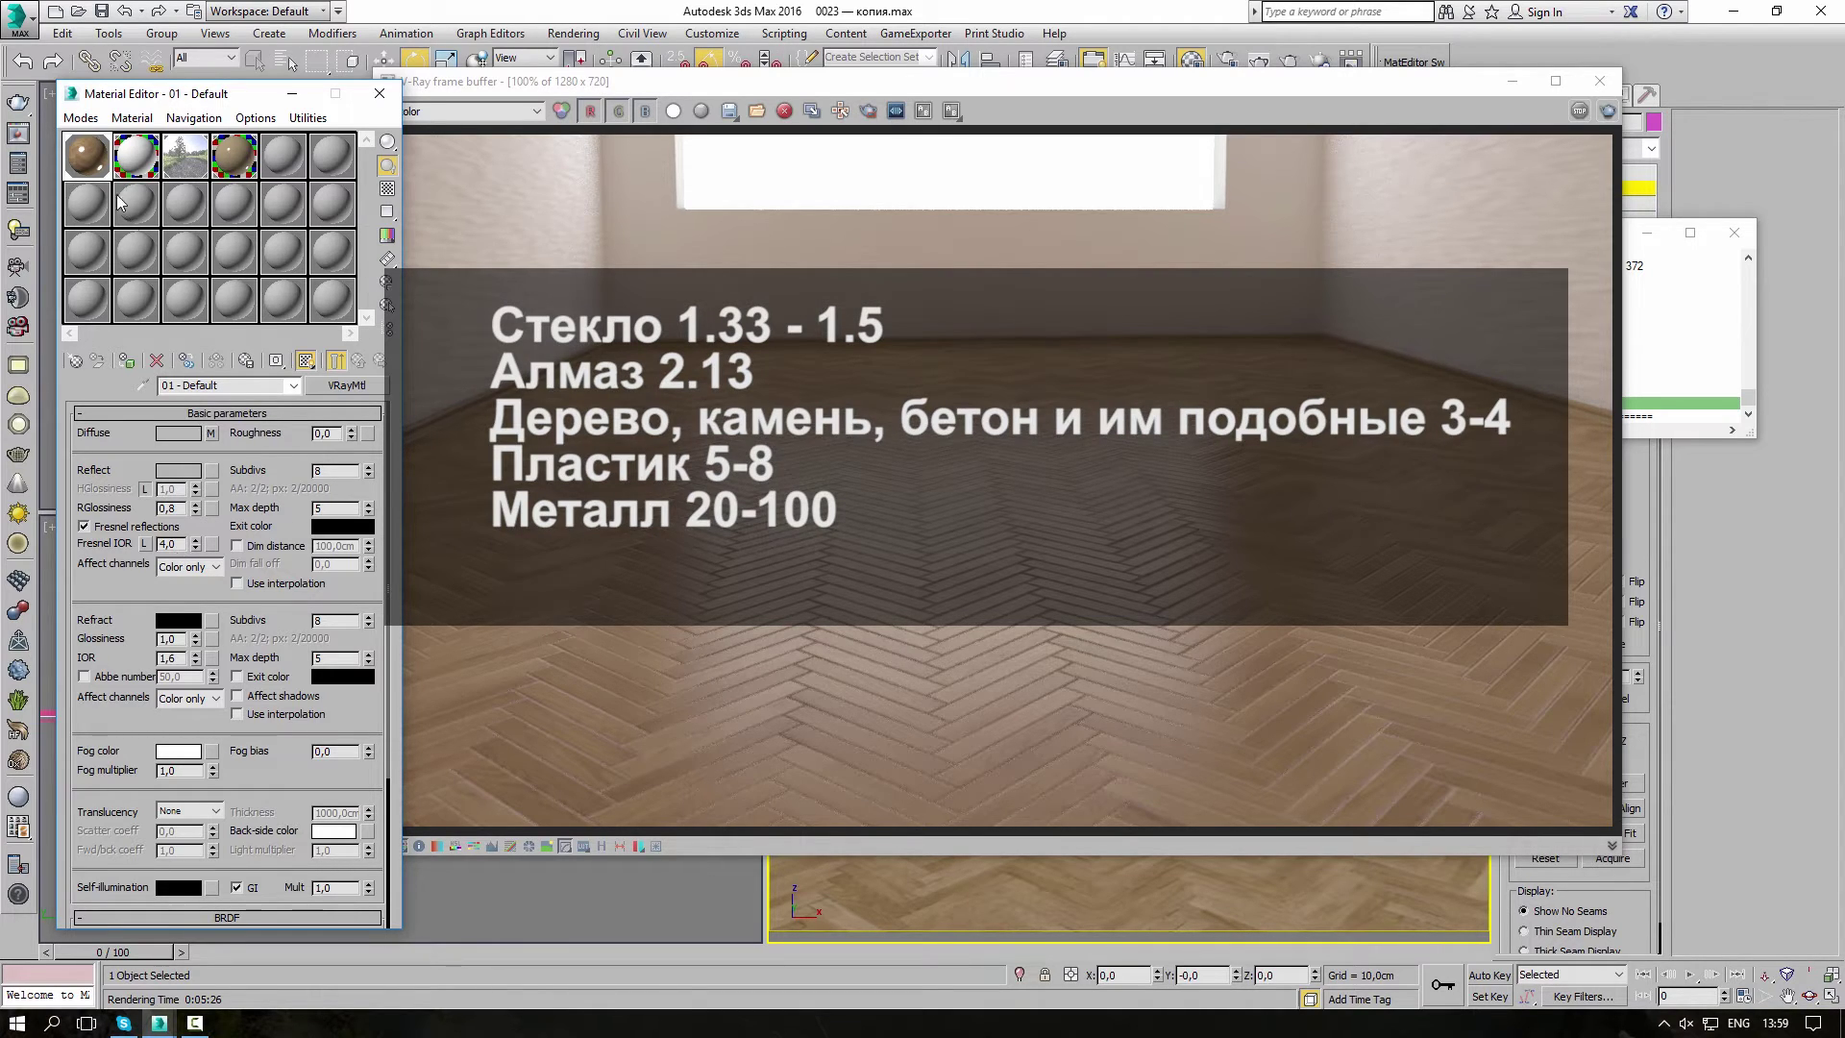
- Open the enlarged wood sphere preview and step reflection glossiness down from 0,78 to 0,65
double_click(88, 154)
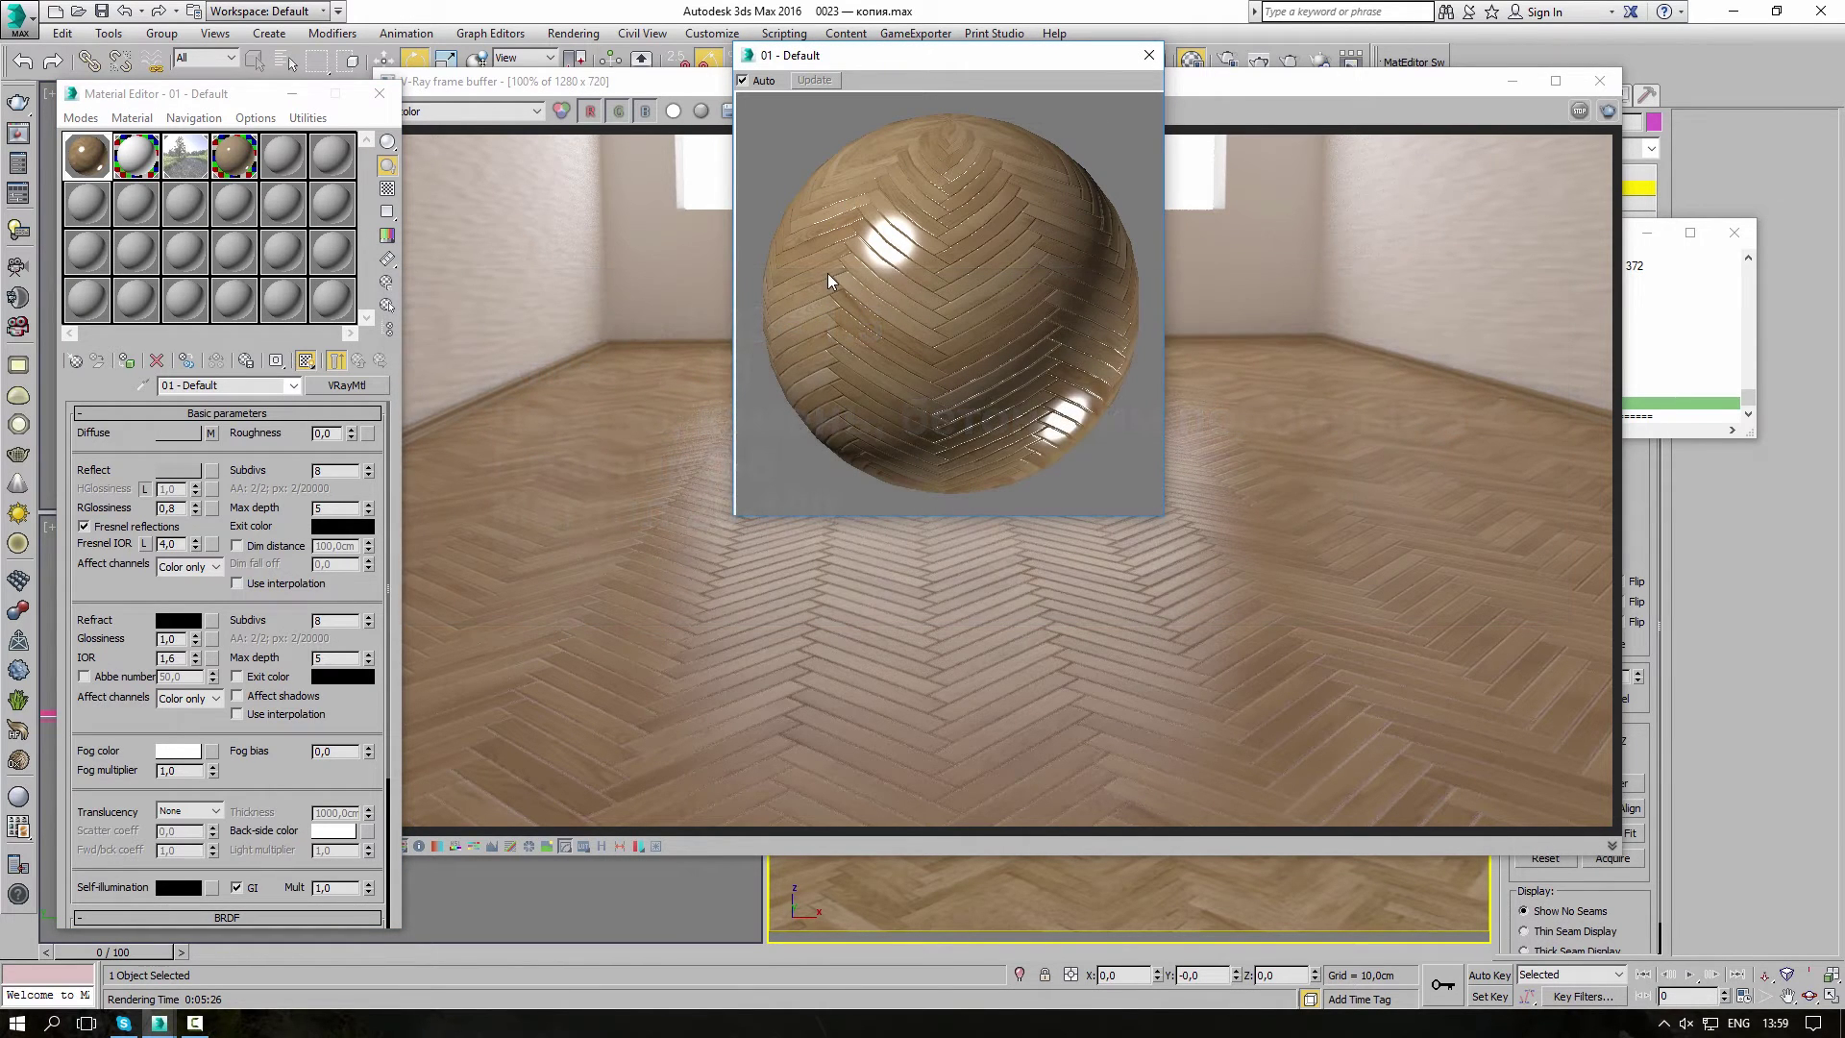
click(195, 510)
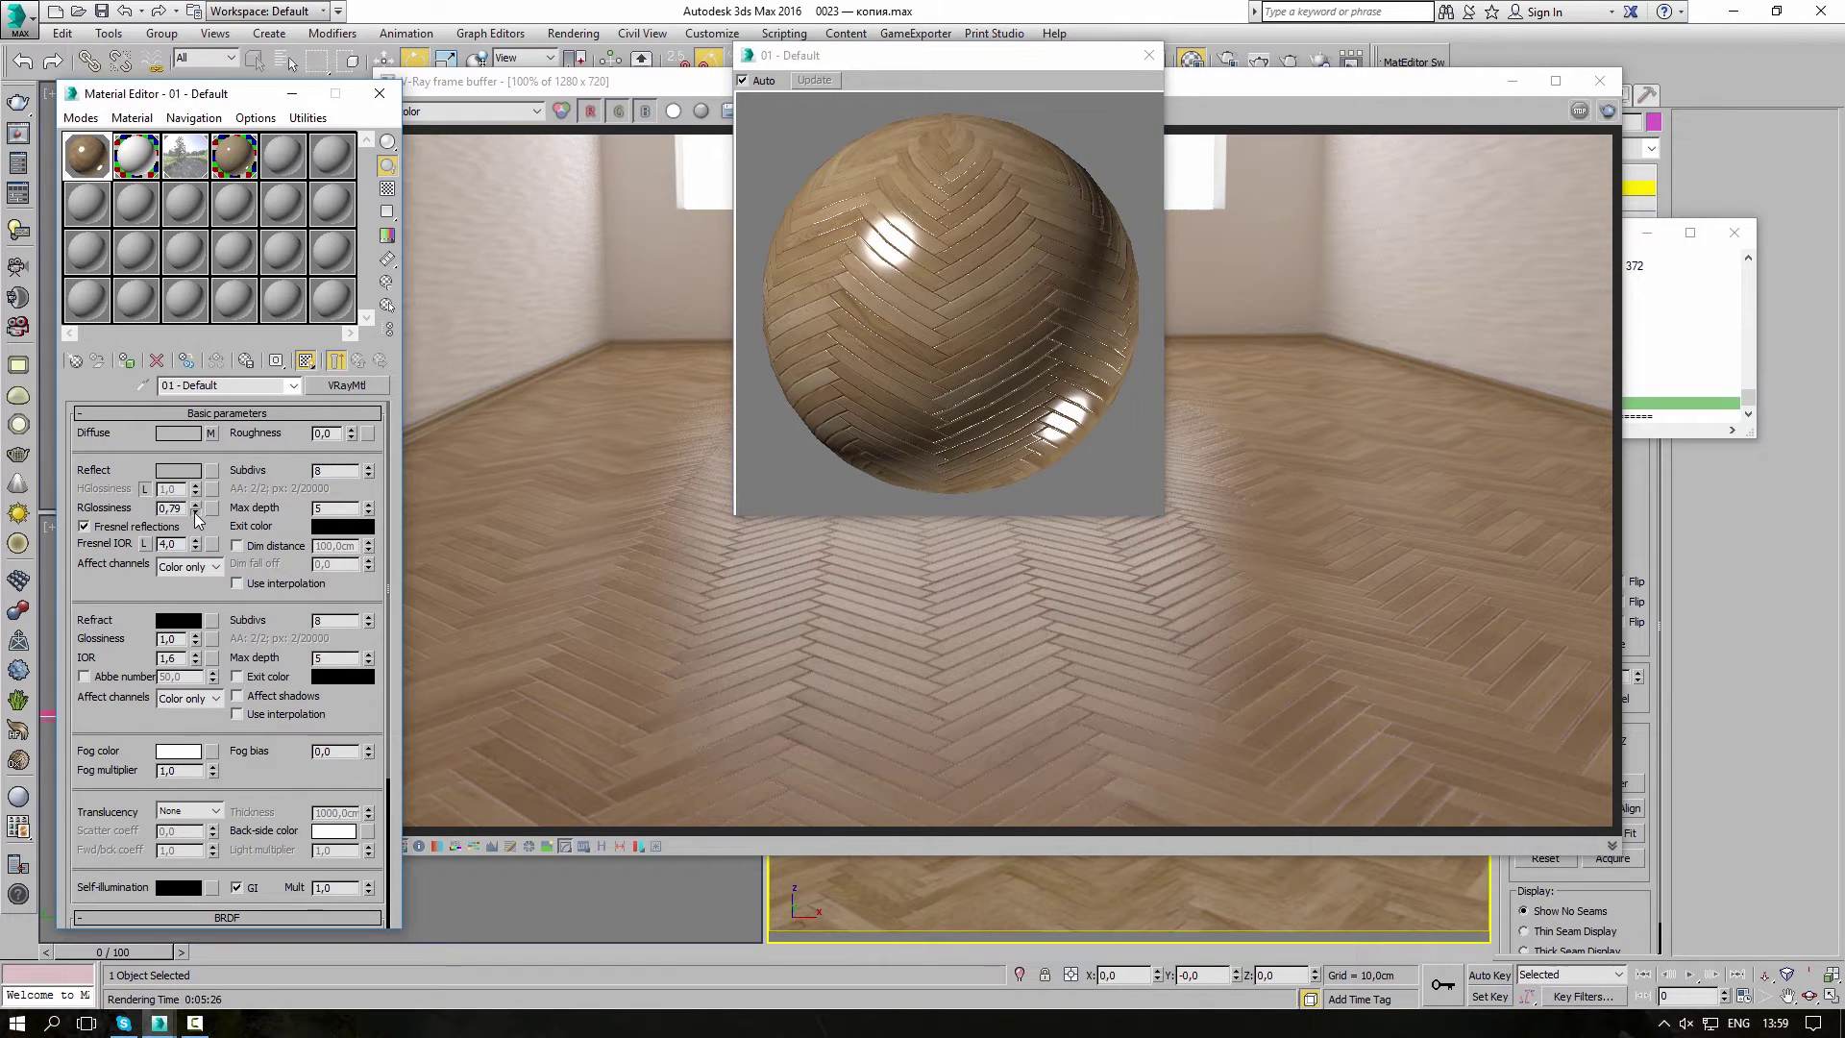
click(193, 511)
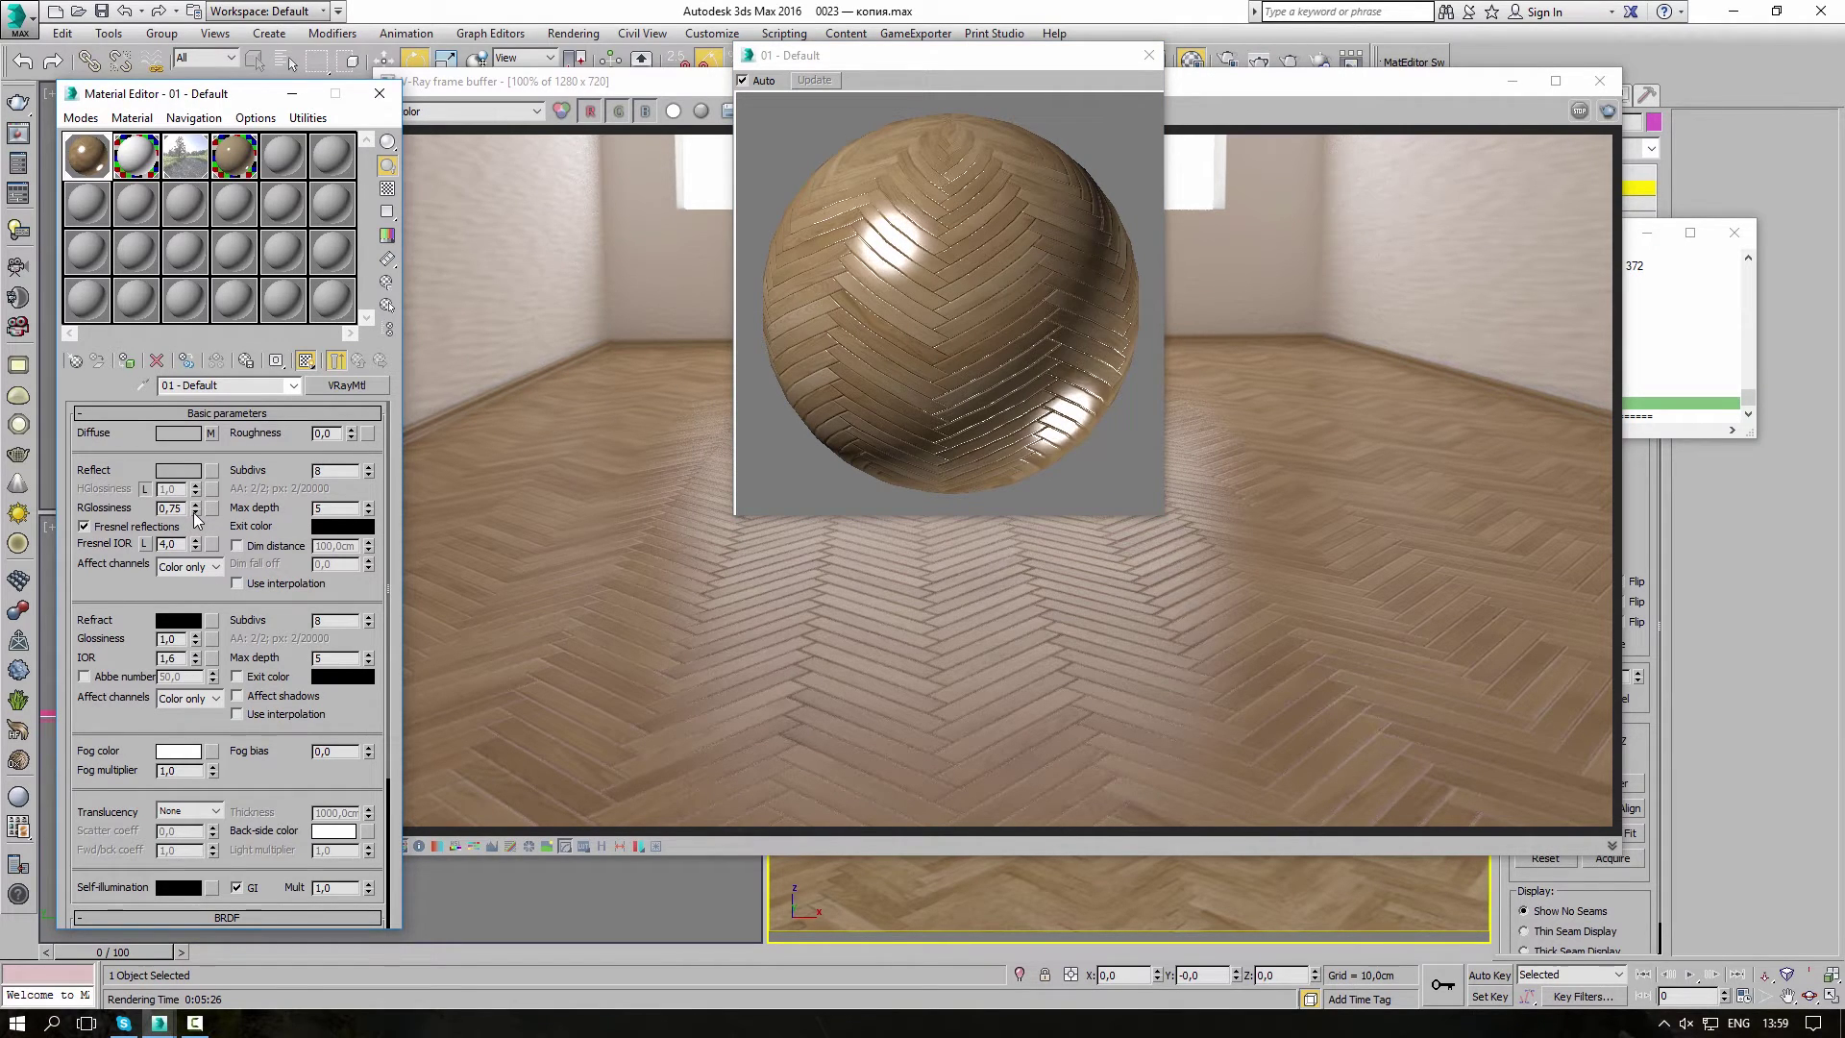
click(193, 512)
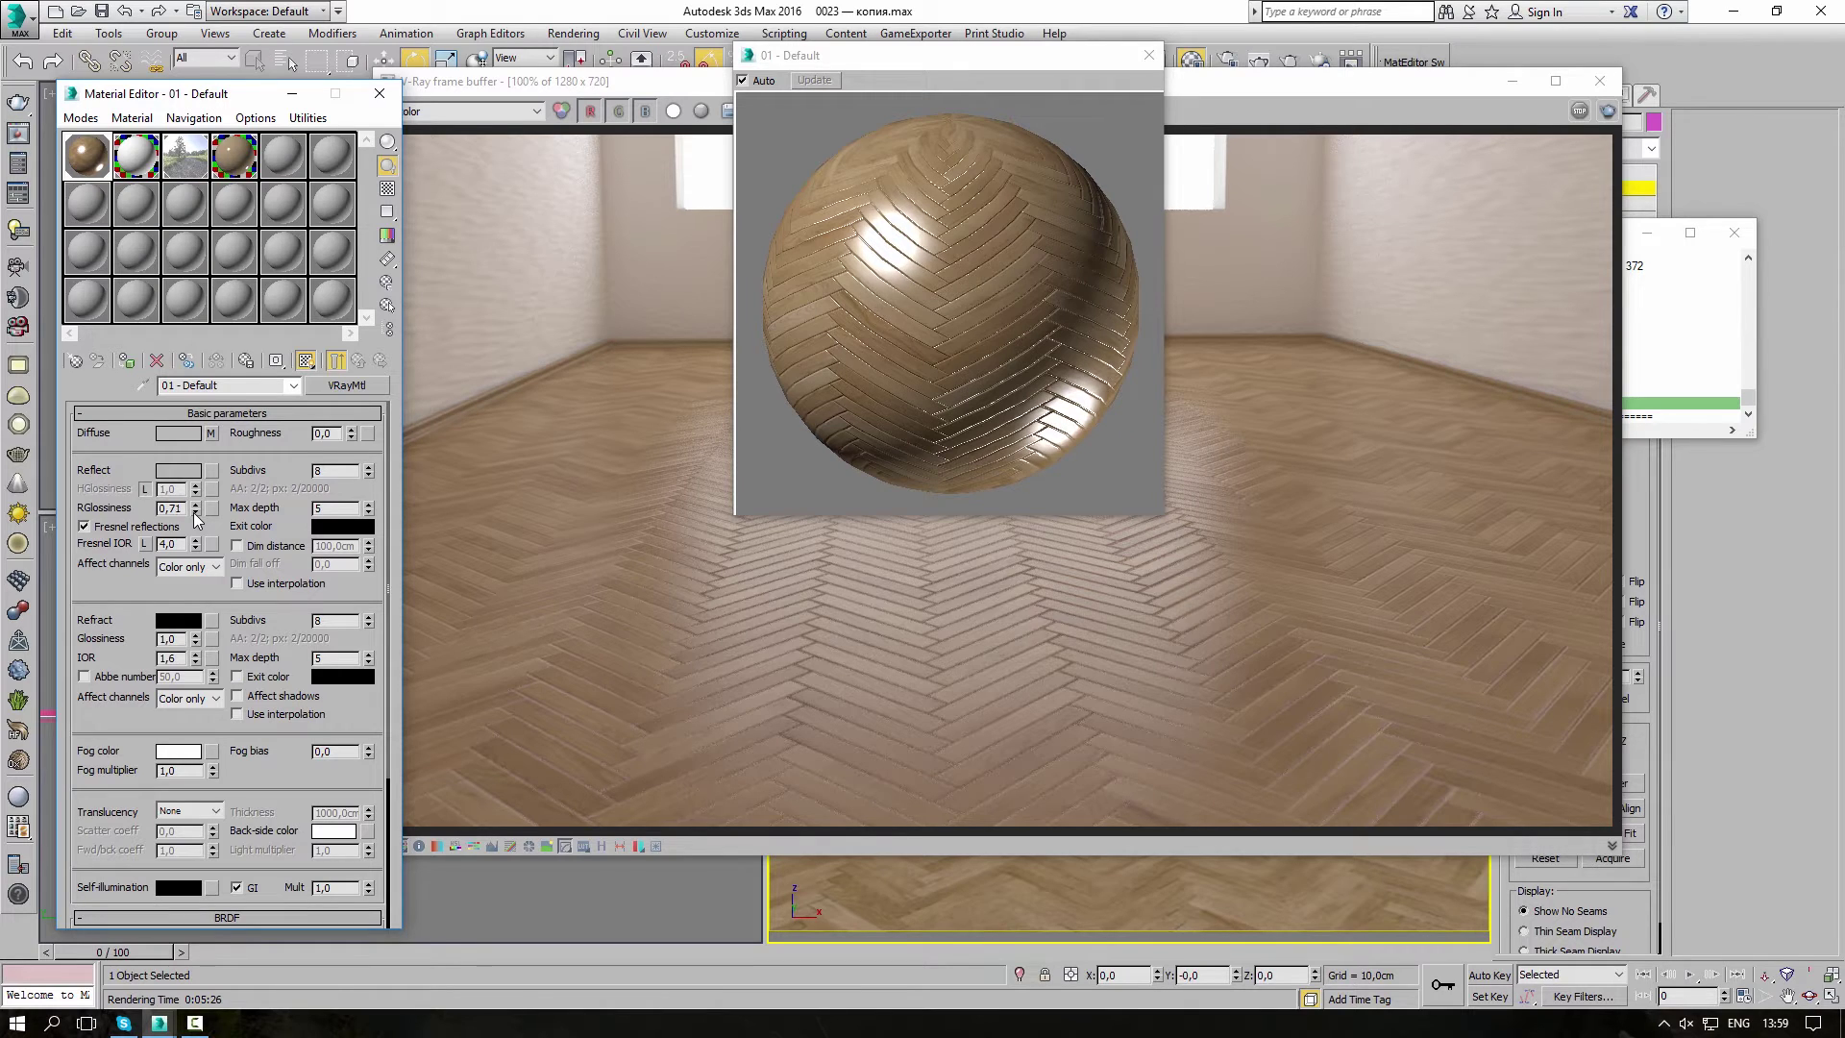
click(193, 511)
click(194, 511)
click(194, 511)
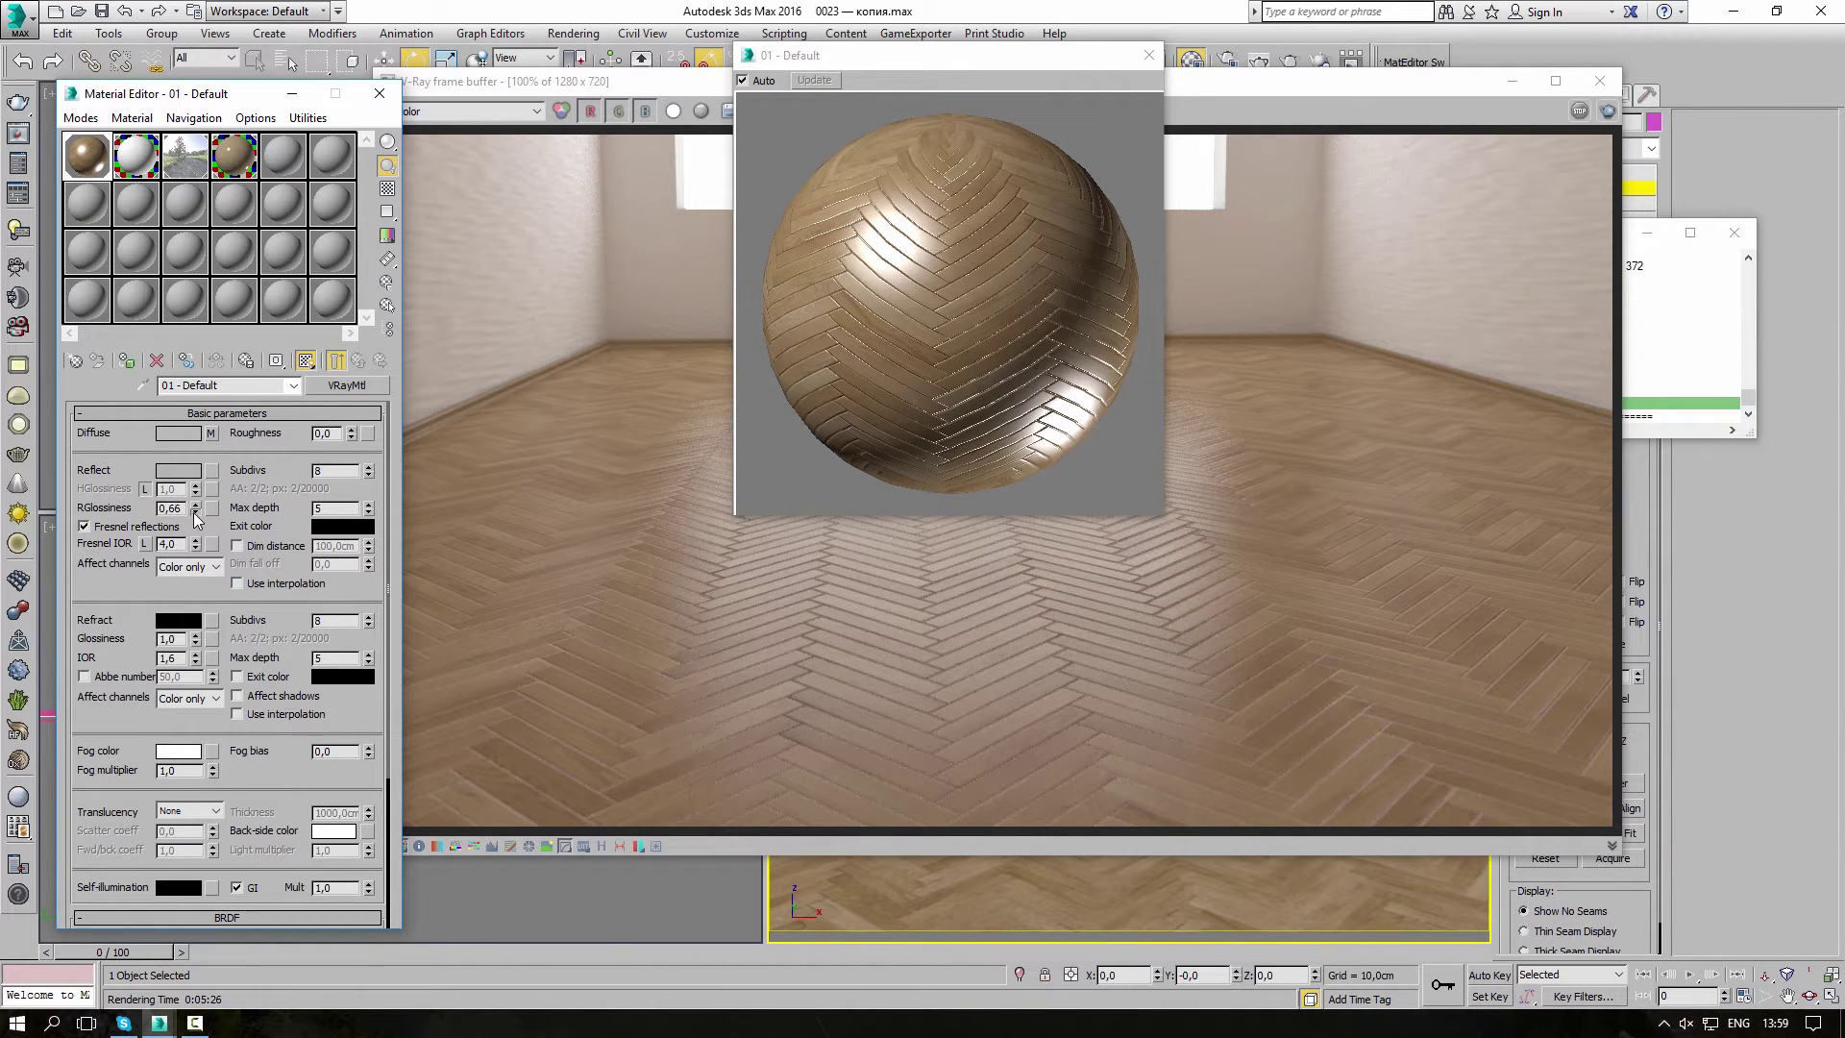
click(193, 511)
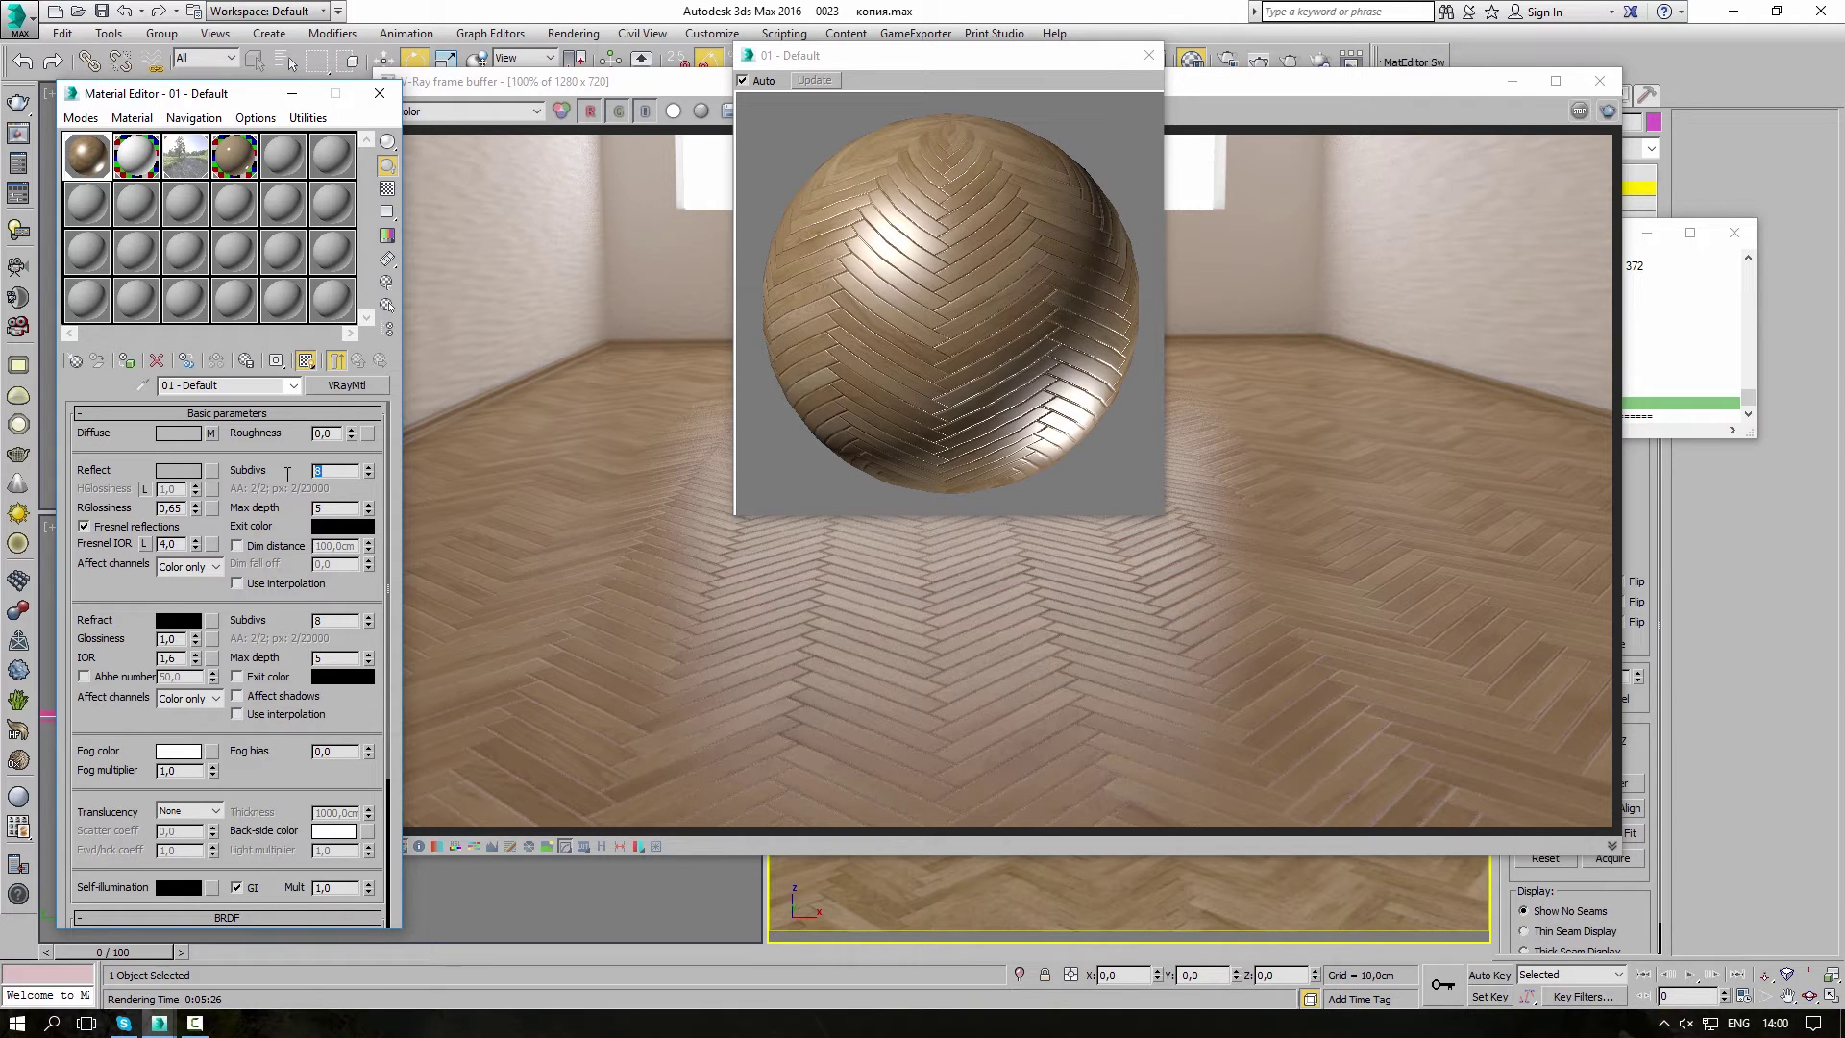
text(28)
- Set Reflect Subdivs to 28 and Max depth to 1, then close the preview and show the V-Ray frame buffer
key(Return)
double_click(327, 508)
drag(322, 507, 295, 510)
text(1)
key(Return)
click(1149, 55)
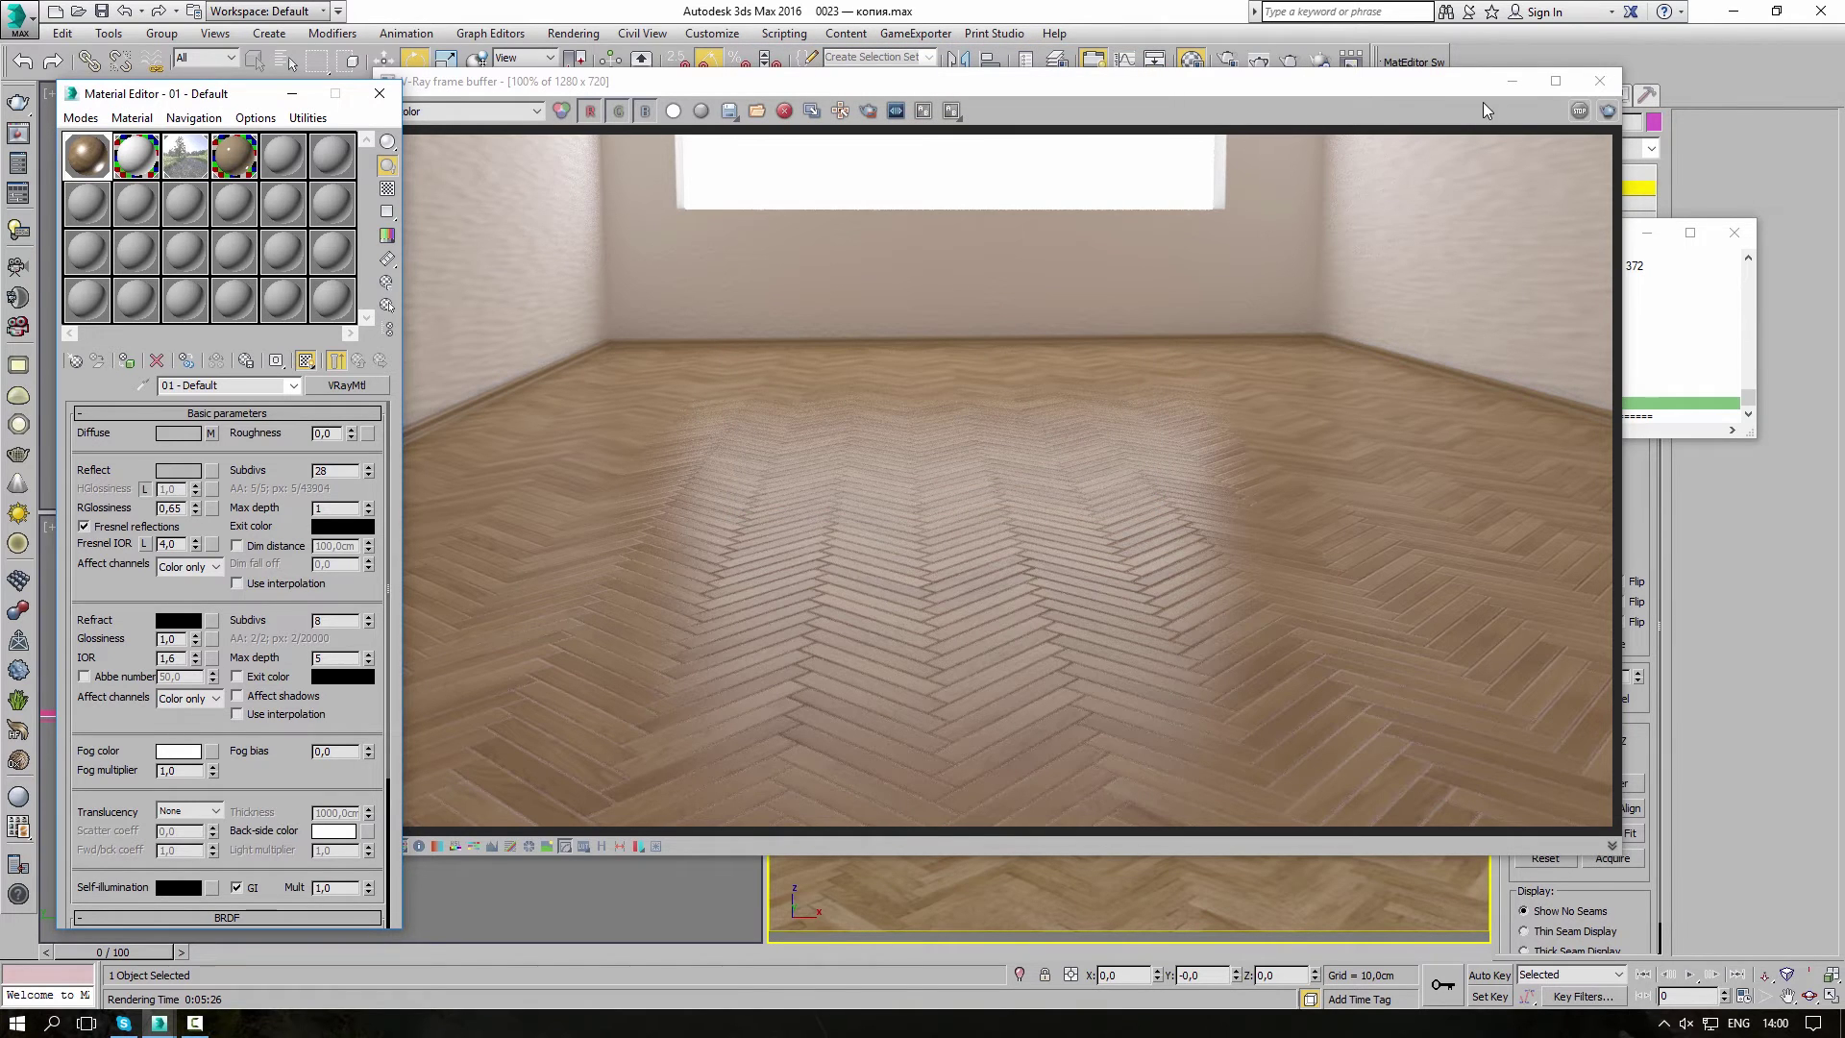
click(1483, 102)
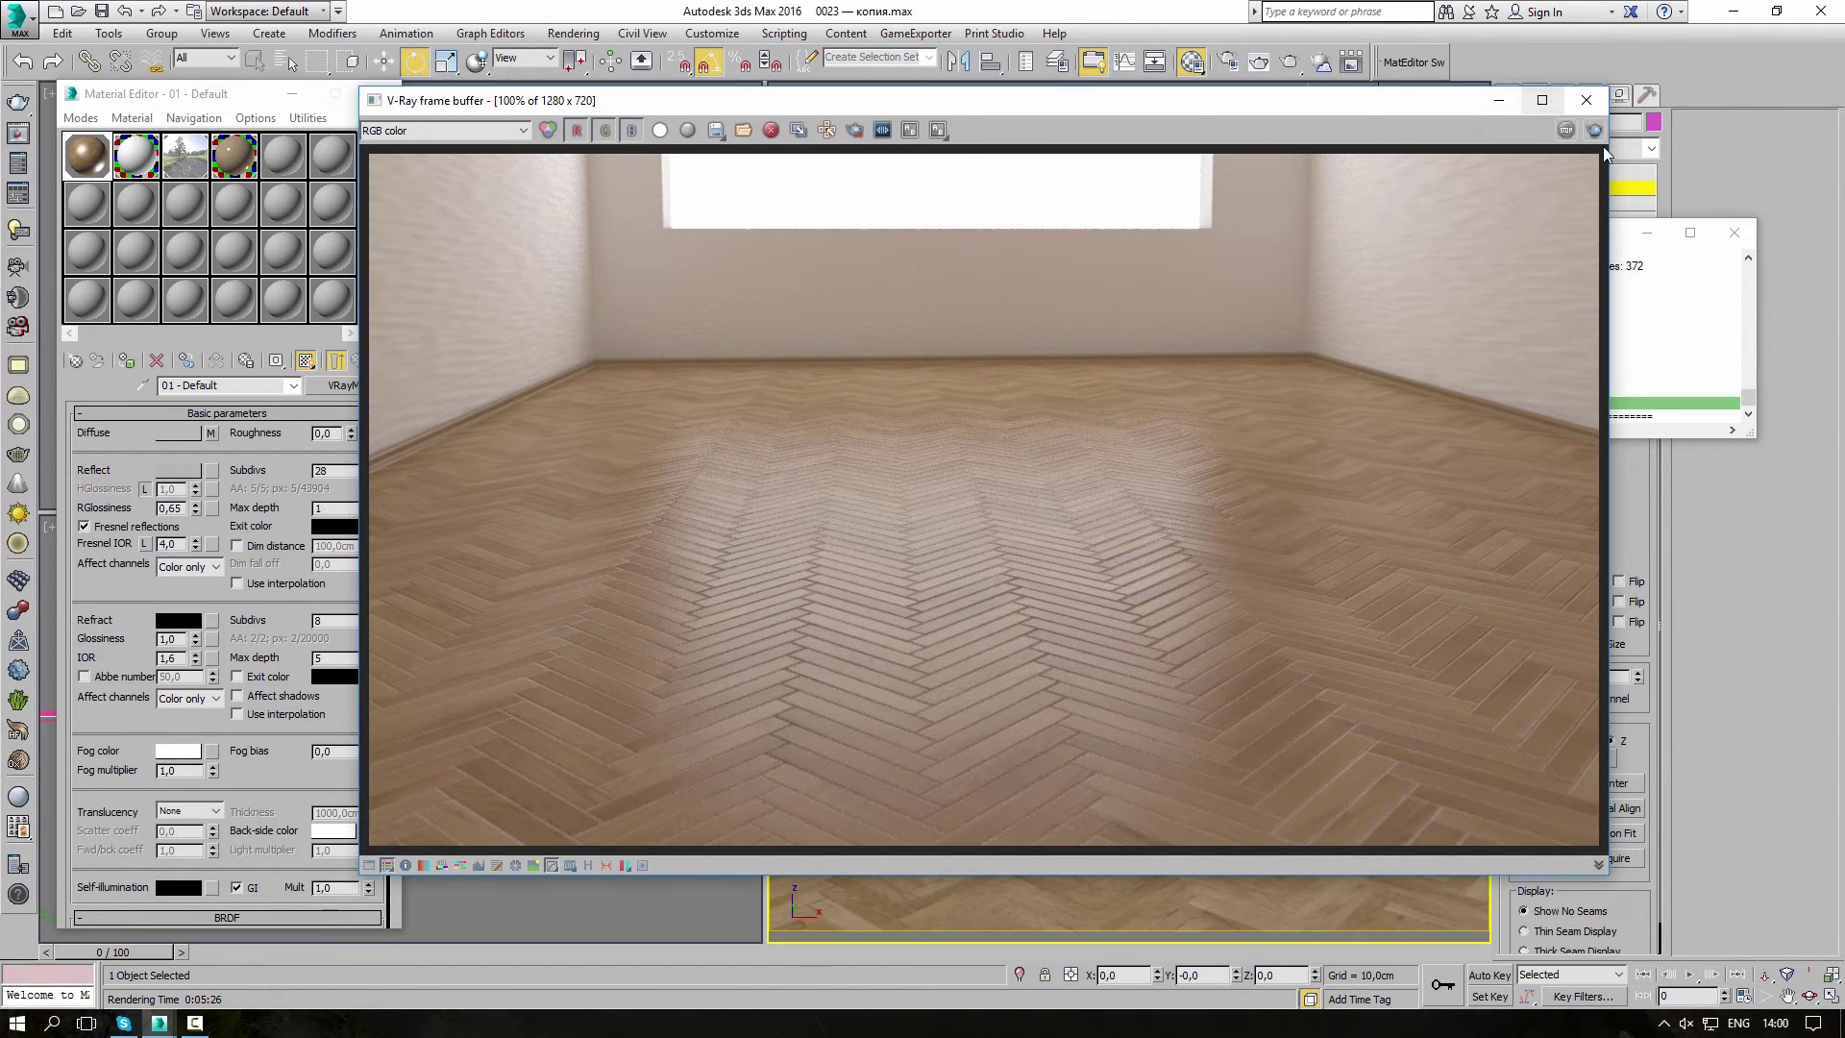
- Re-render the room from the V-Ray frame buffer to see the refined parquet reflections
click(1594, 129)
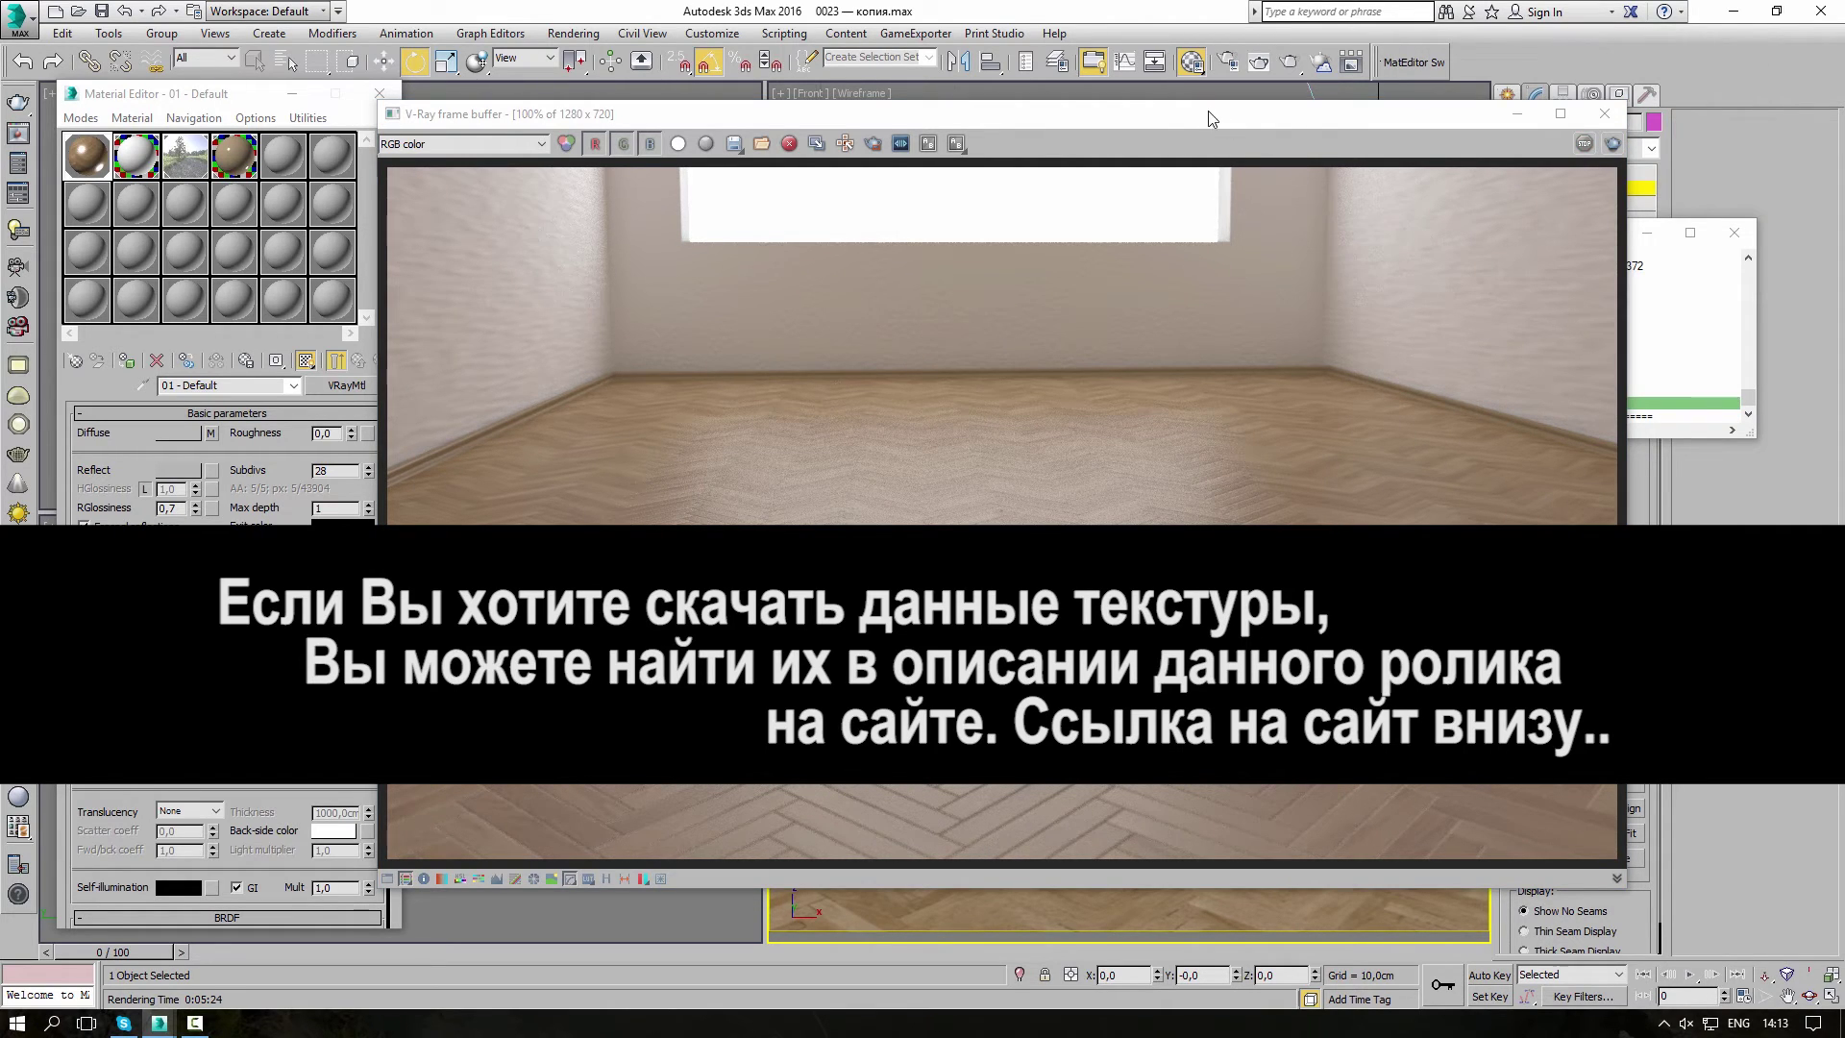
drag(1208, 113, 1176, 77)
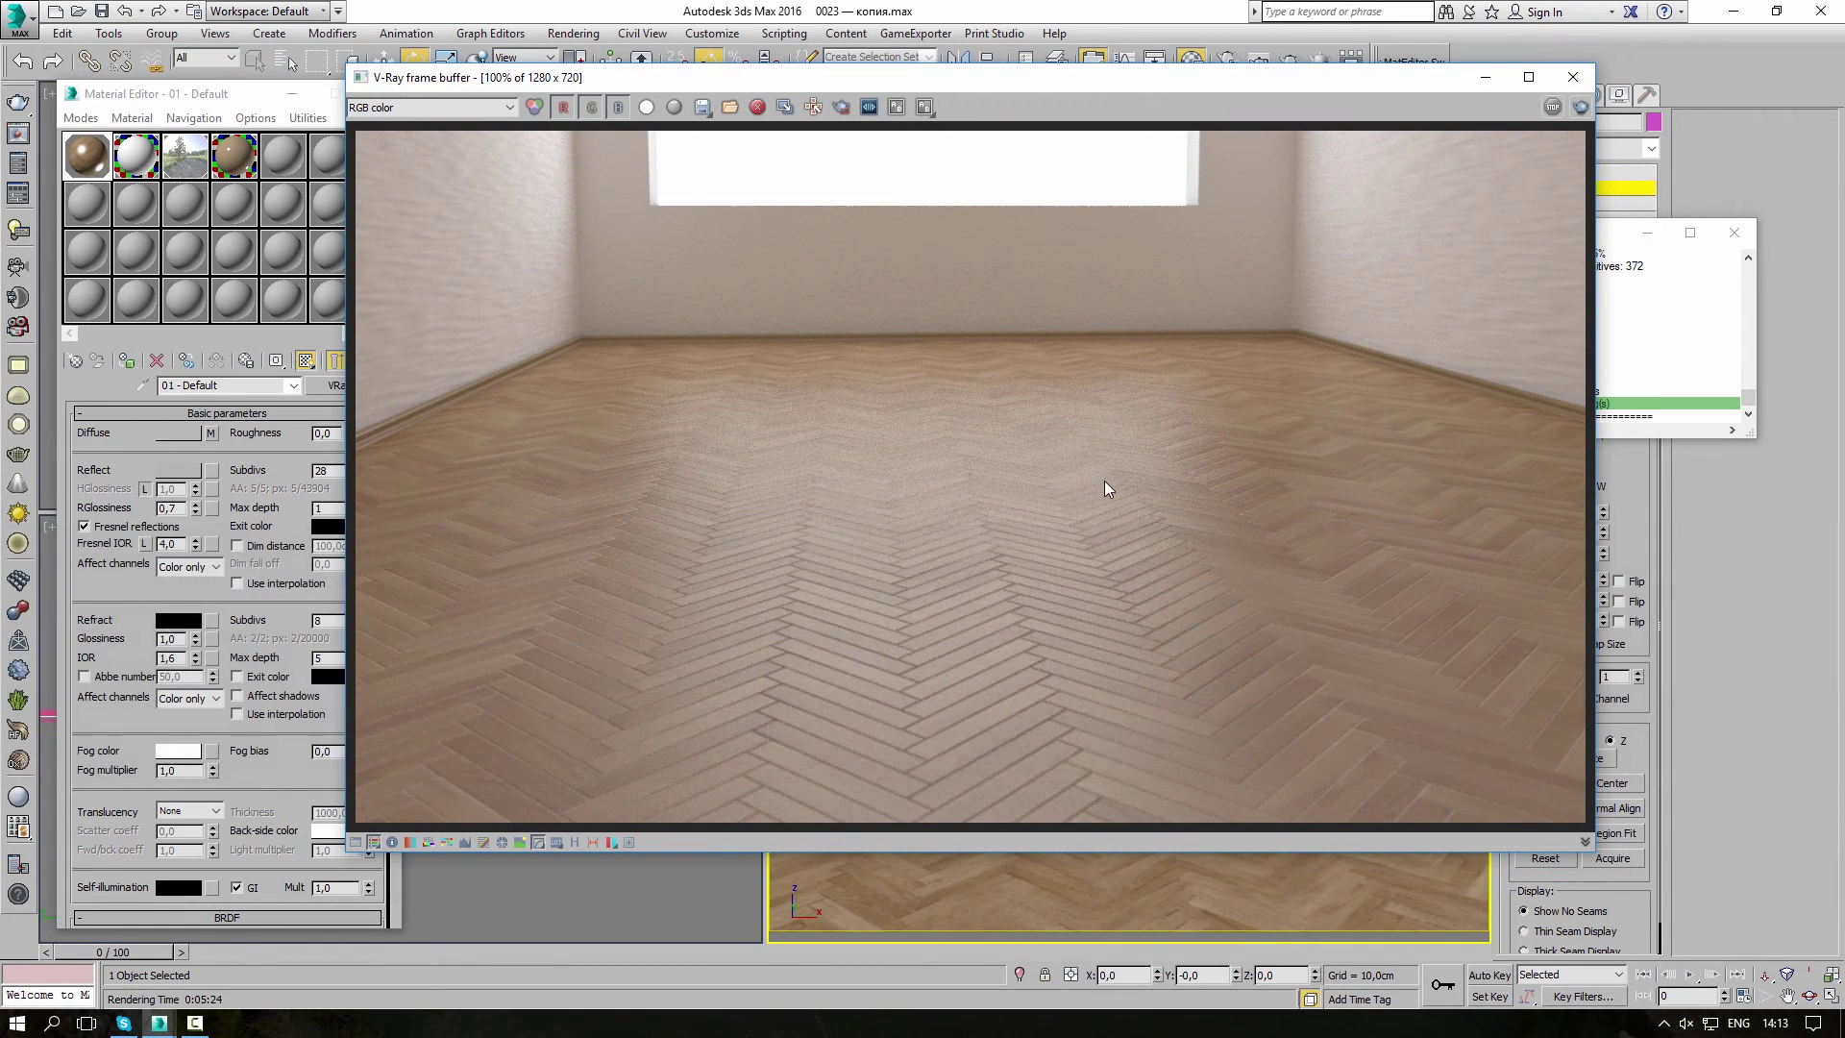